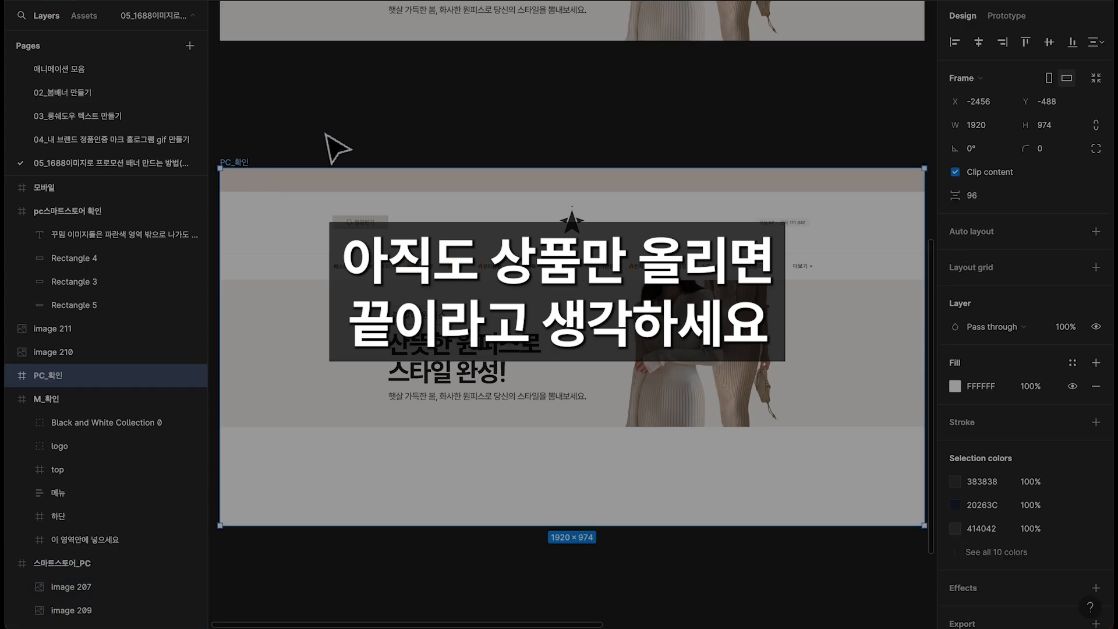
Present the PC_확인 frame full screen at fit-width scale to check the PC banner, and return to the design file
click(1014, 1)
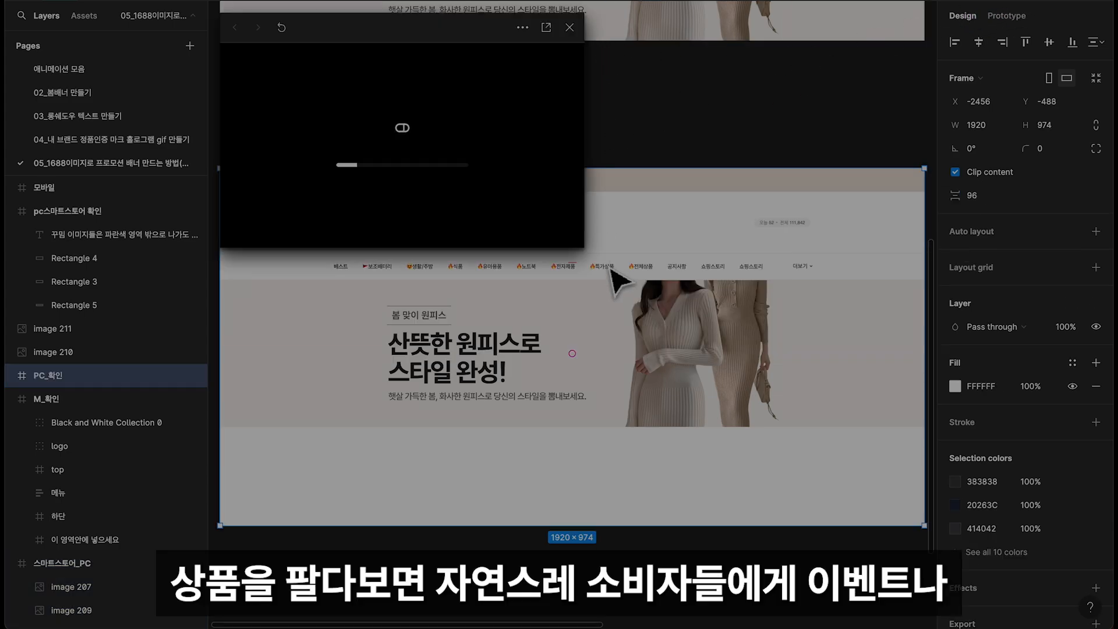
click(569, 27)
click(1093, 14)
click(1020, 22)
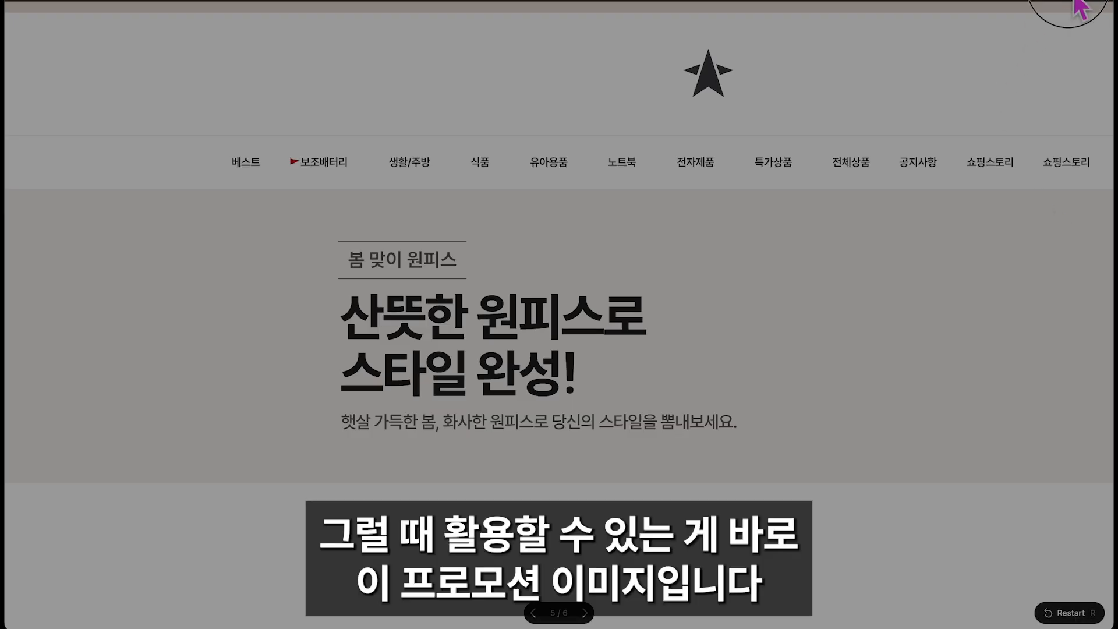
click(1067, 7)
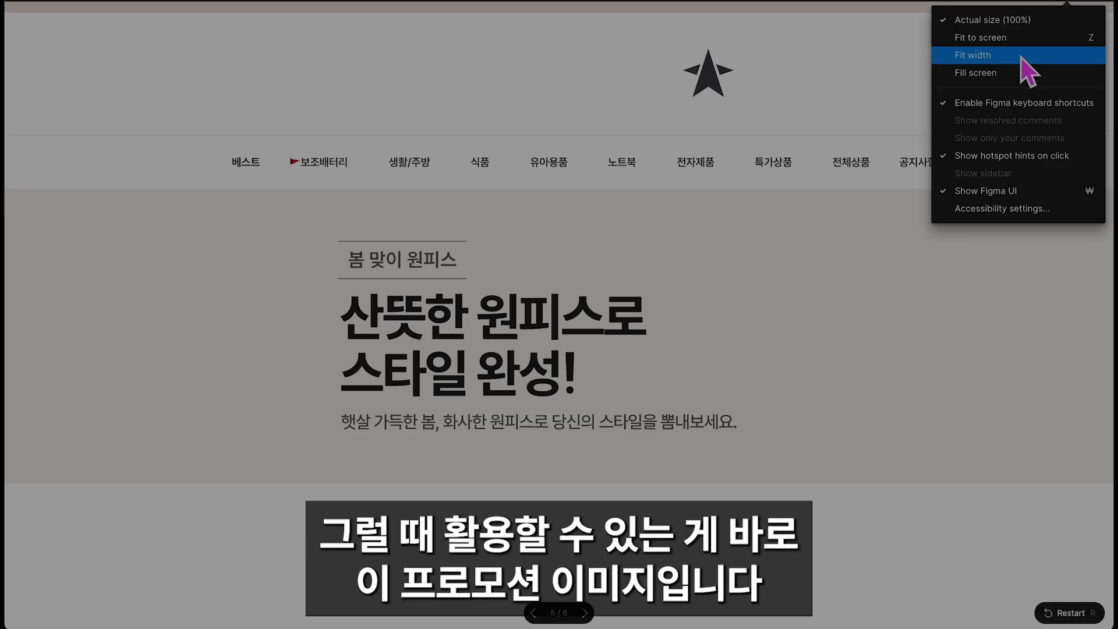
click(1021, 56)
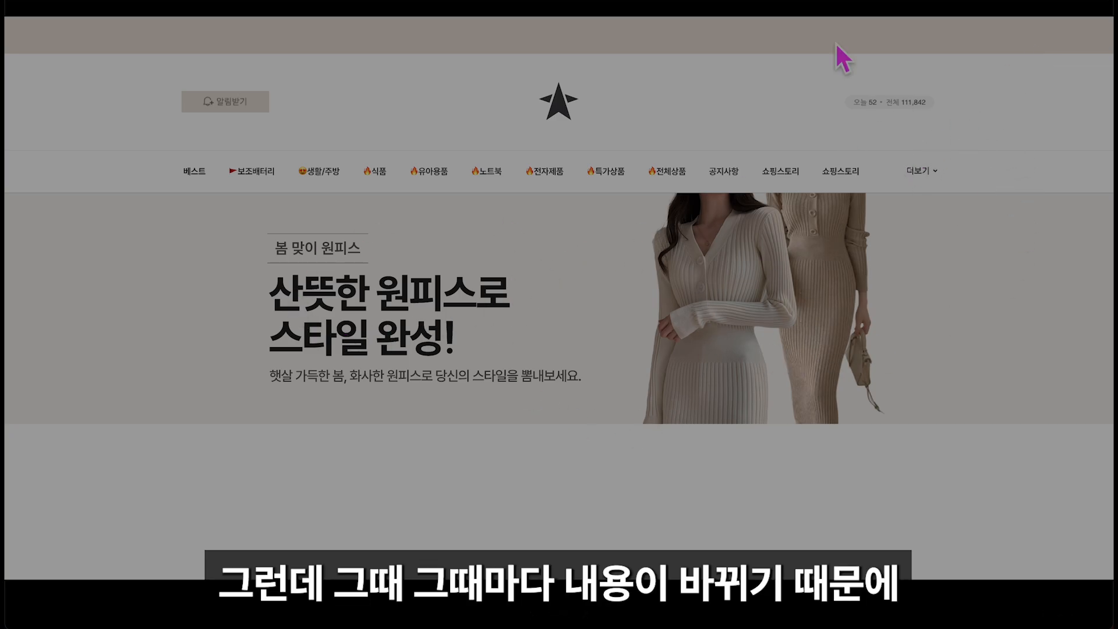
click(325, 1)
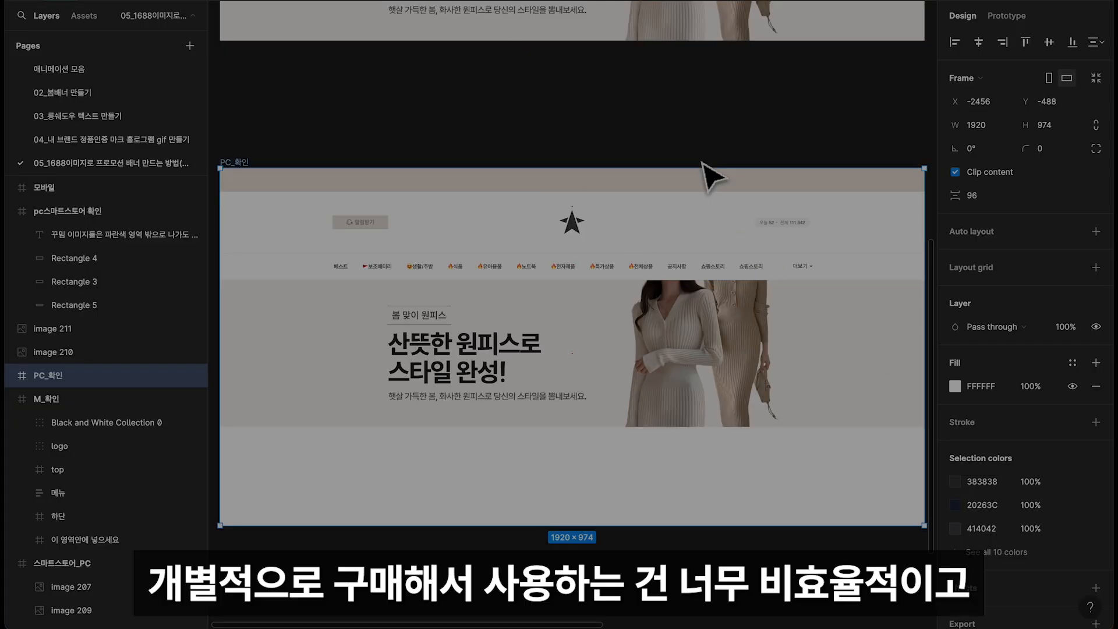
Present the M_확인 frame full screen, scaled to fit the screen, to check the mobile banner
scroll(701, 163, right, 10)
click(618, 163)
click(1072, 2)
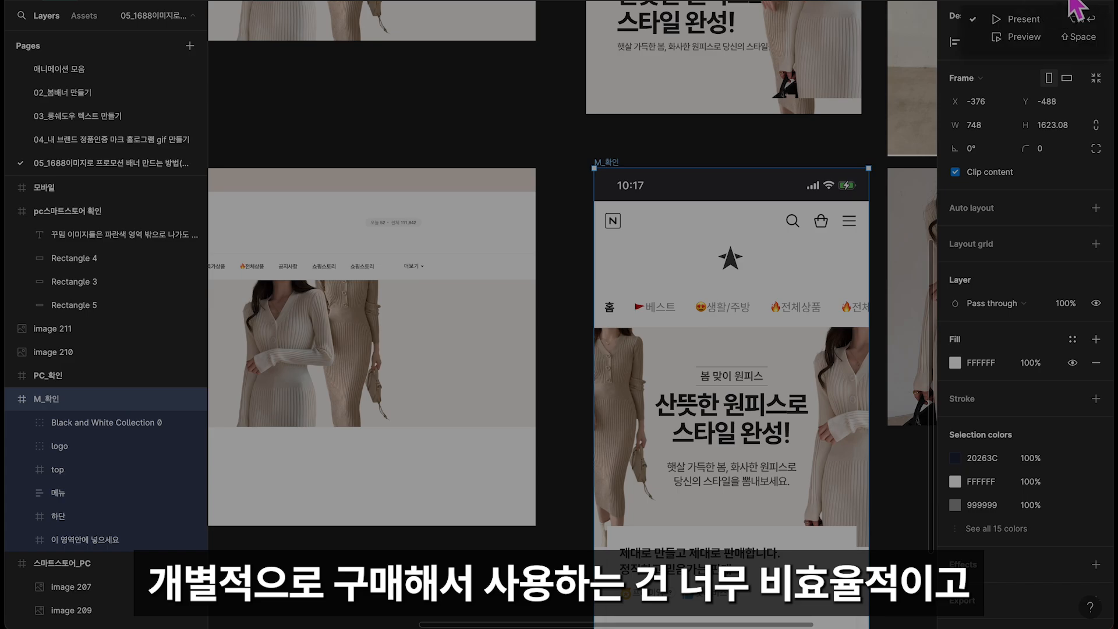
click(1039, 19)
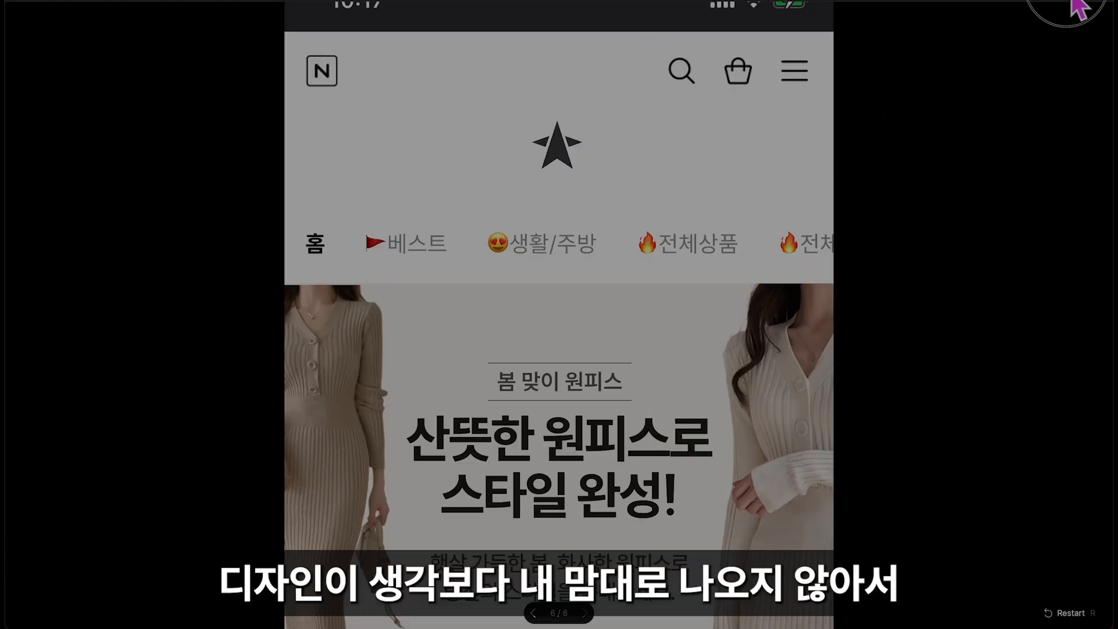
click(1037, 14)
click(1014, 43)
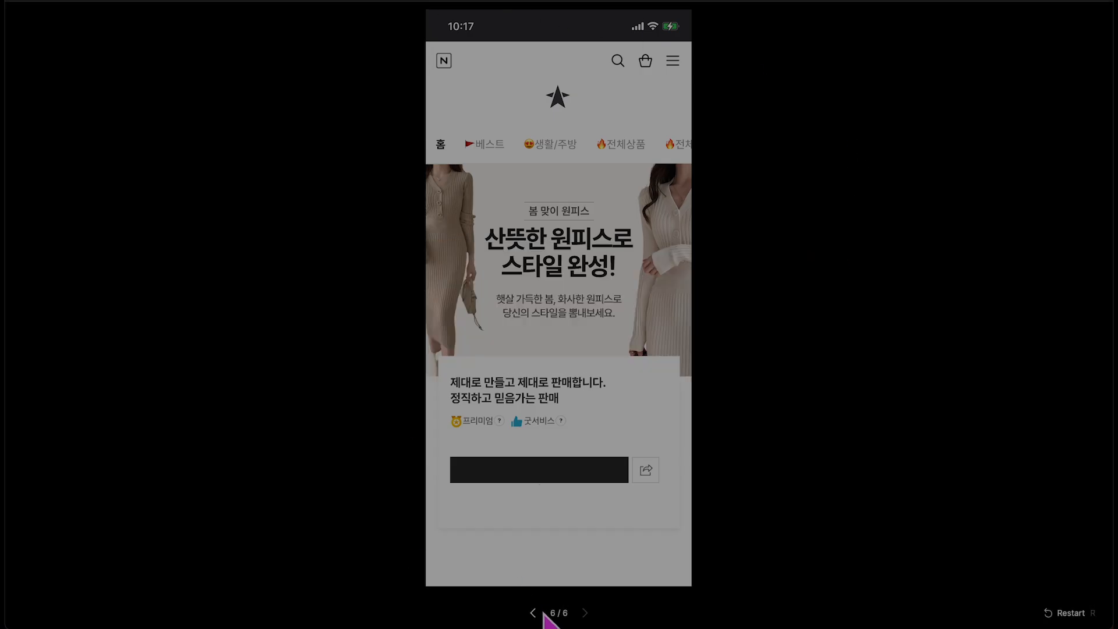
Flip back to the PC preview and forward to the mobile preview for comparison, and return to the design file
click(533, 612)
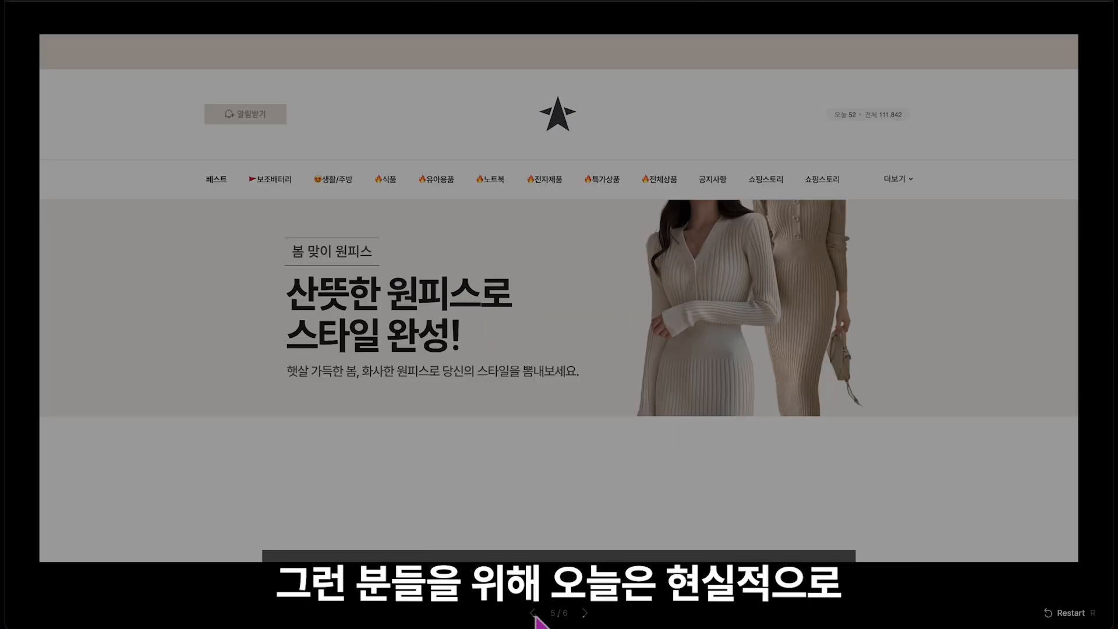
click(594, 616)
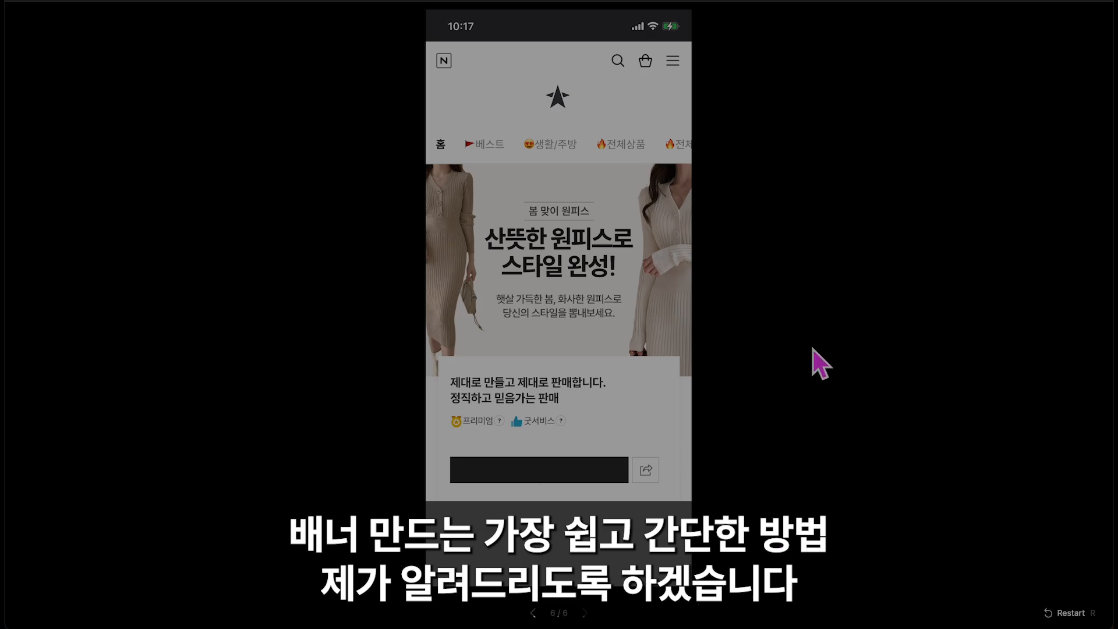
click(326, 1)
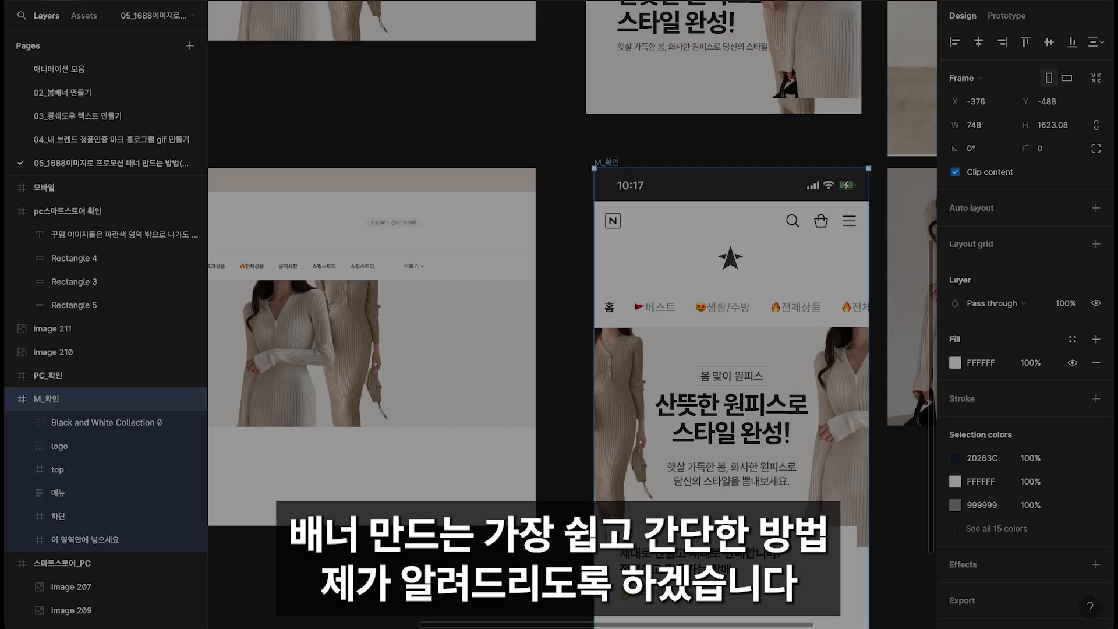
Add the second line "스타일 완성!" to the heading text in Frame 39
click(527, 127)
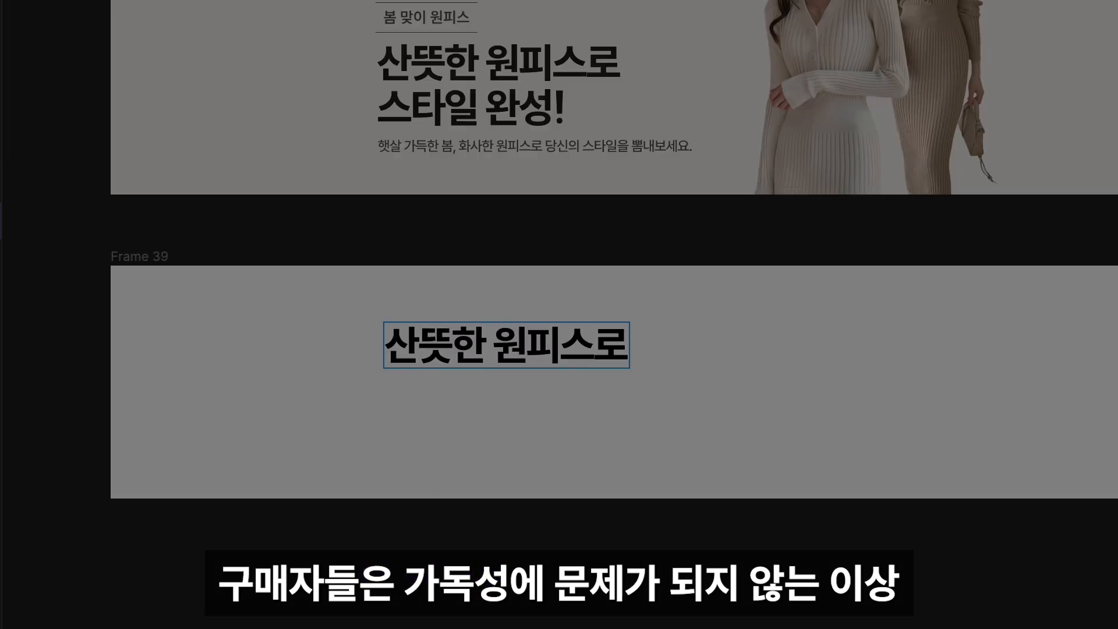
key(Return)
text(스타일 완성!)
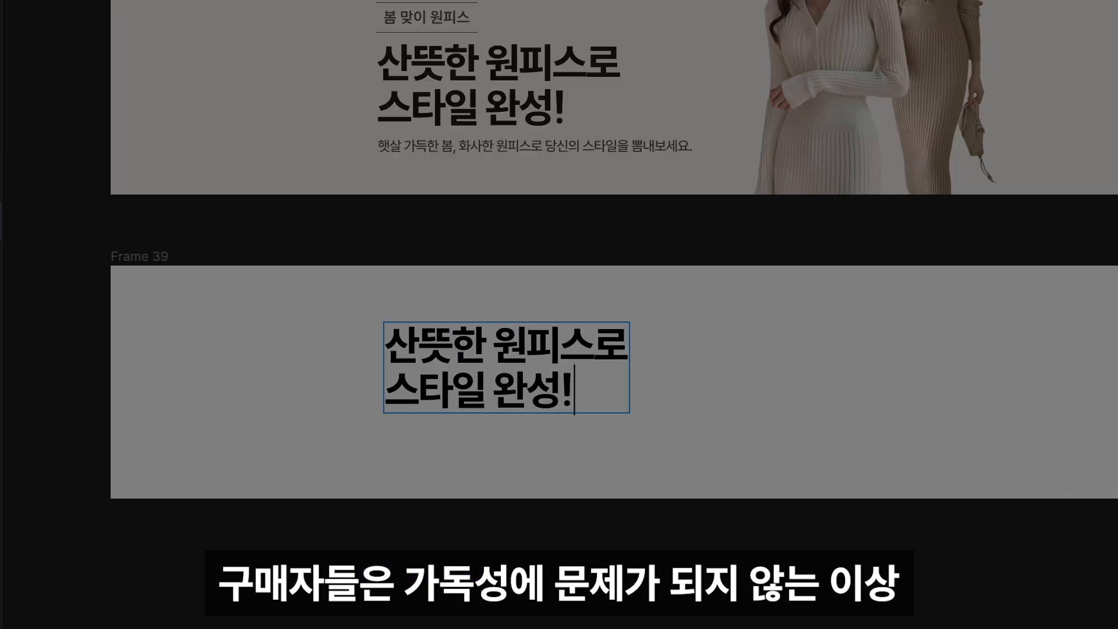
key(Escape)
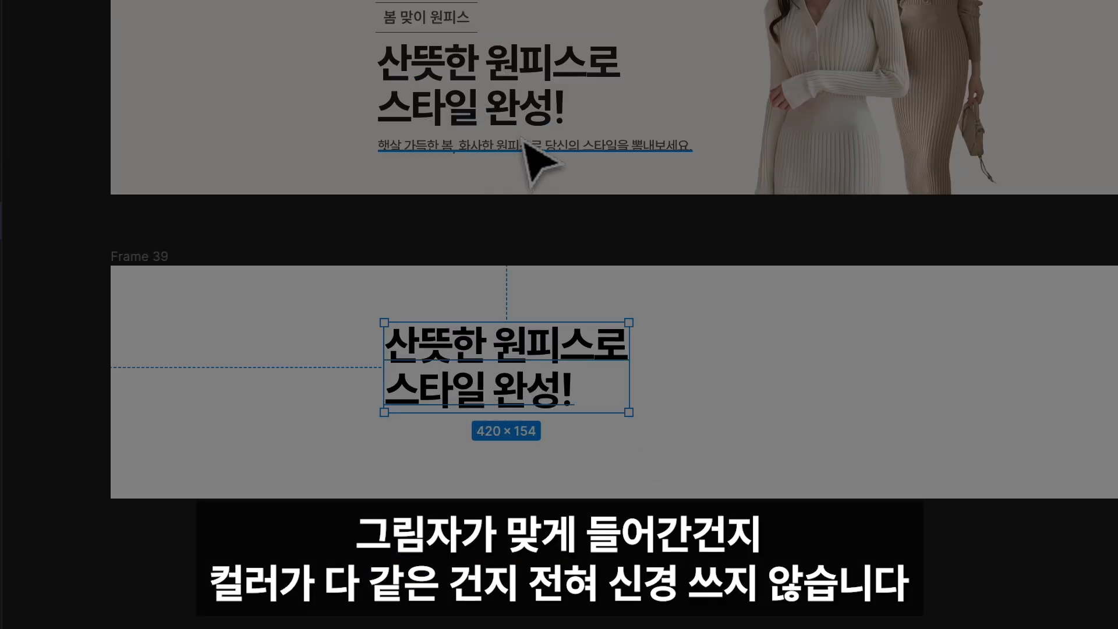
Duplicate the heading below itself and replace the copy's text with "햇살 가득한 봄, 화사한 원피스로 당신의 스타일을 뽐내보세요."
scroll(365, 43, down, 1)
key(ctrl+d)
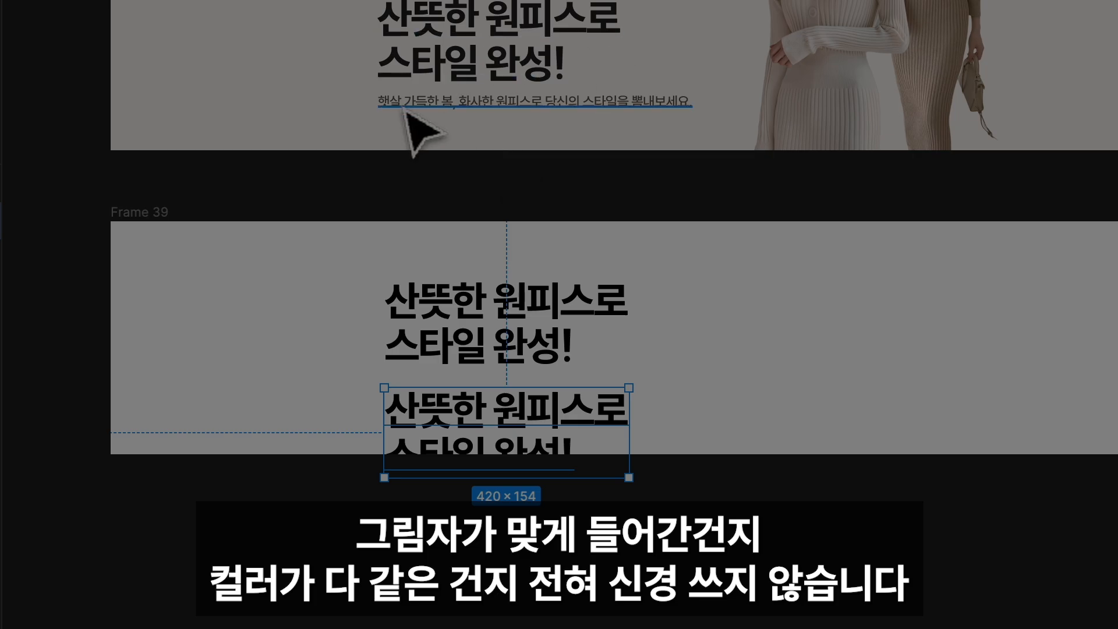
scroll(569, 388, down, 1)
double_click(569, 388)
text(햇살 가득한 봄, 화사한 원피스로 당신의 스타일을)
Restyle the description line at font size 24 in dark grey and place it close under the heading
key(Escape)
text(24)
key(Return)
drag(881, 560, 799, 477)
click(799, 476)
drag(607, 326, 607, 317)
scroll(607, 318, up, 2)
key(alt)
scroll(612, 365, down, 1)
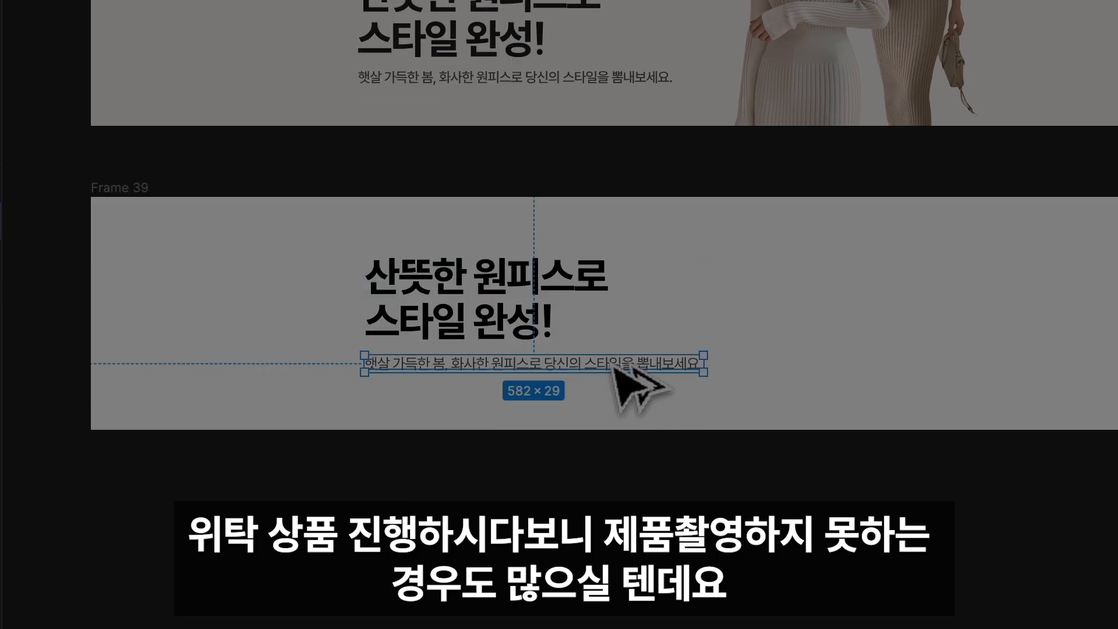
Copy the description line above the heading and change the copy's text to "봄 맞이 원피스"
drag(612, 365, 612, 236)
double_click(612, 236)
text(봄 맞이 원피스)
click(487, 195)
Wrap the "봄 맞이 원피스" label in an auto layout frame
click(406, 231)
click(416, 236)
right_click(418, 239)
click(568, 487)
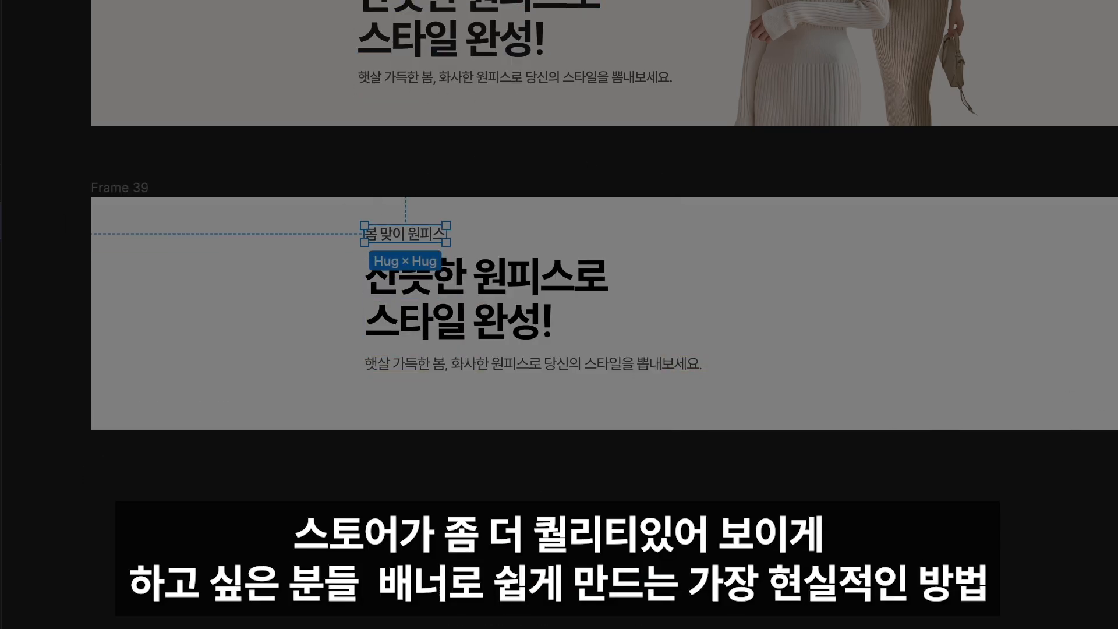
key(super+equal)
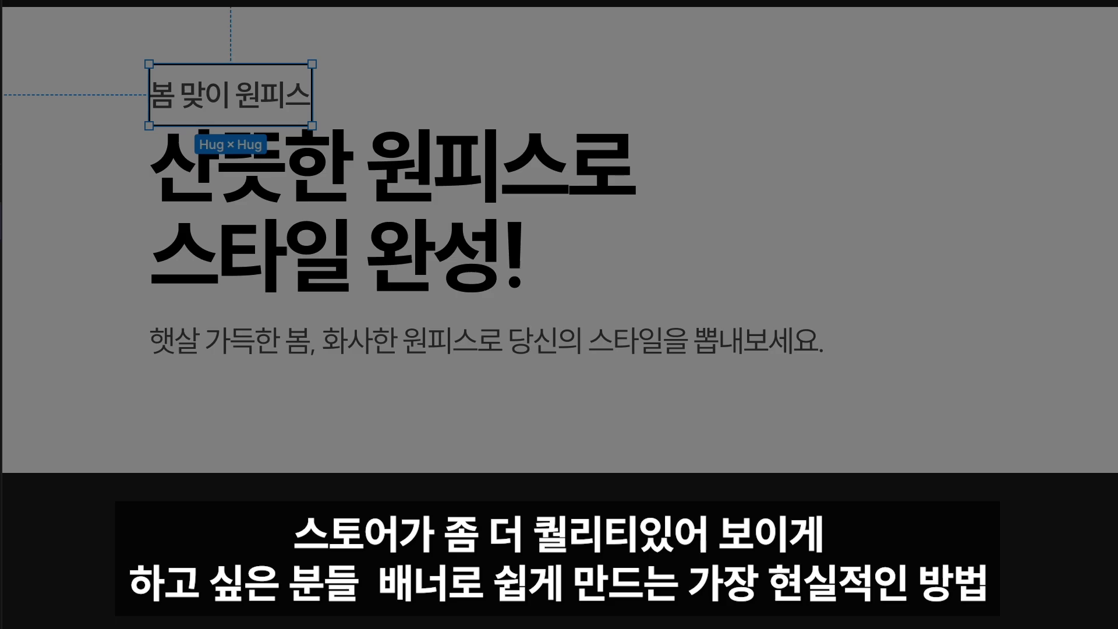
key(super+minus)
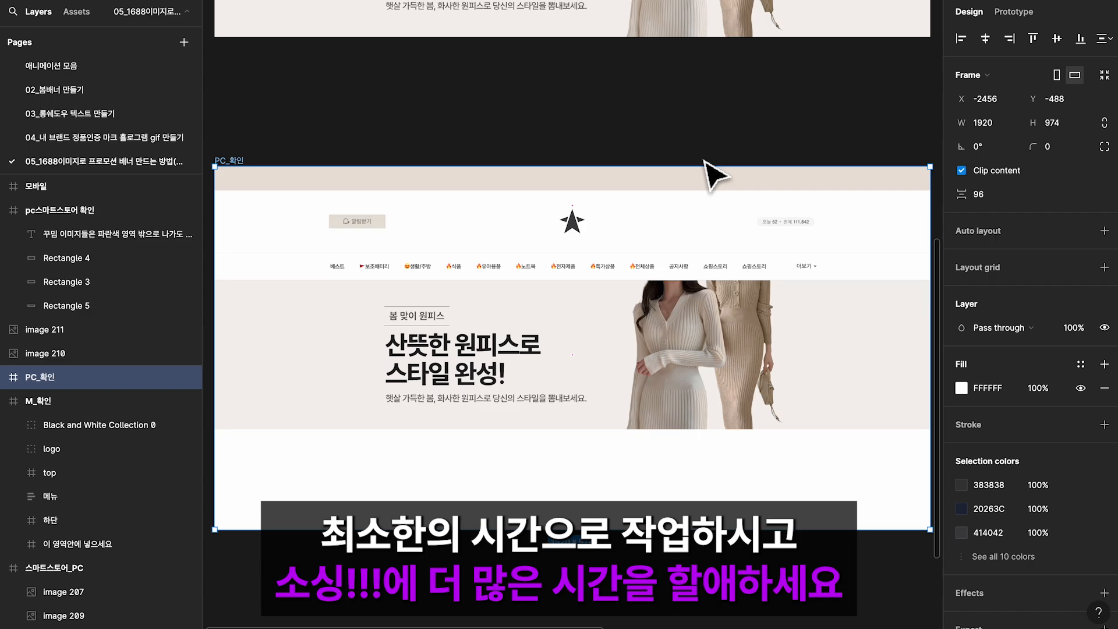
scroll(704, 175, right, 5)
click(631, 174)
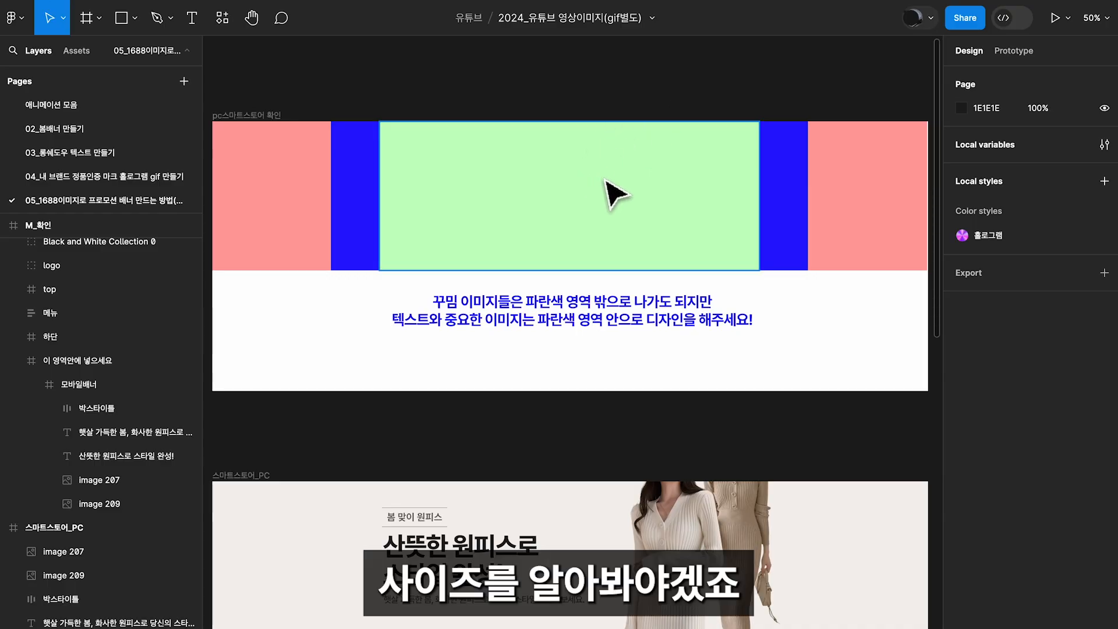
Inspect the sizes of the green and red areas in the PC guide frame and of the mobile guide frame
click(492, 233)
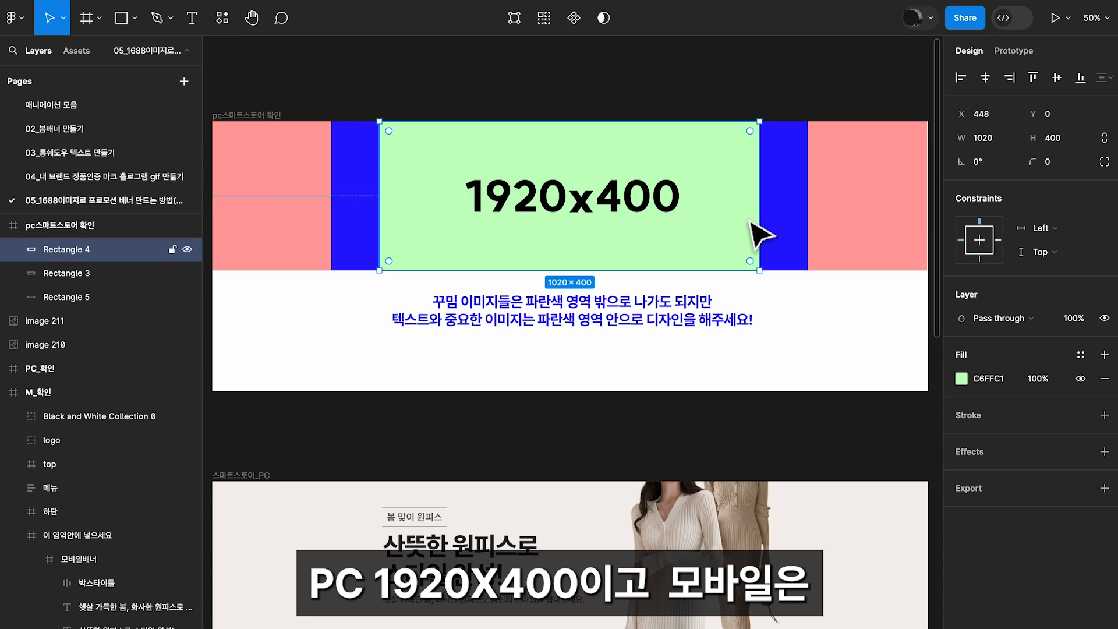
drag(751, 221, 777, 175)
drag(717, 287, 491, 316)
drag(845, 318, 580, 318)
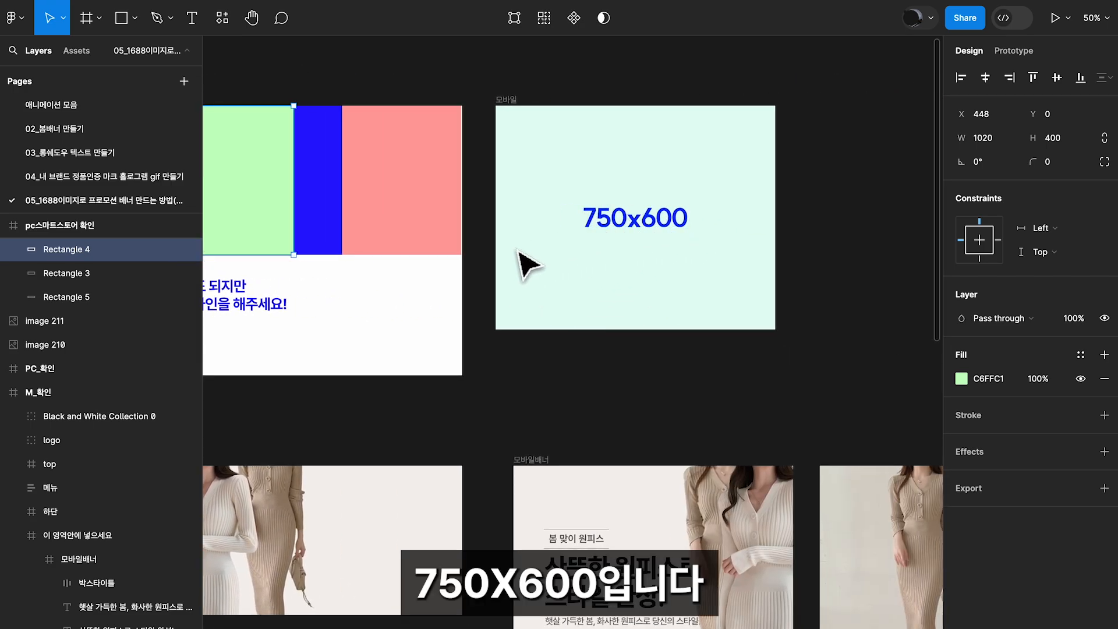
drag(436, 244, 830, 259)
click(844, 207)
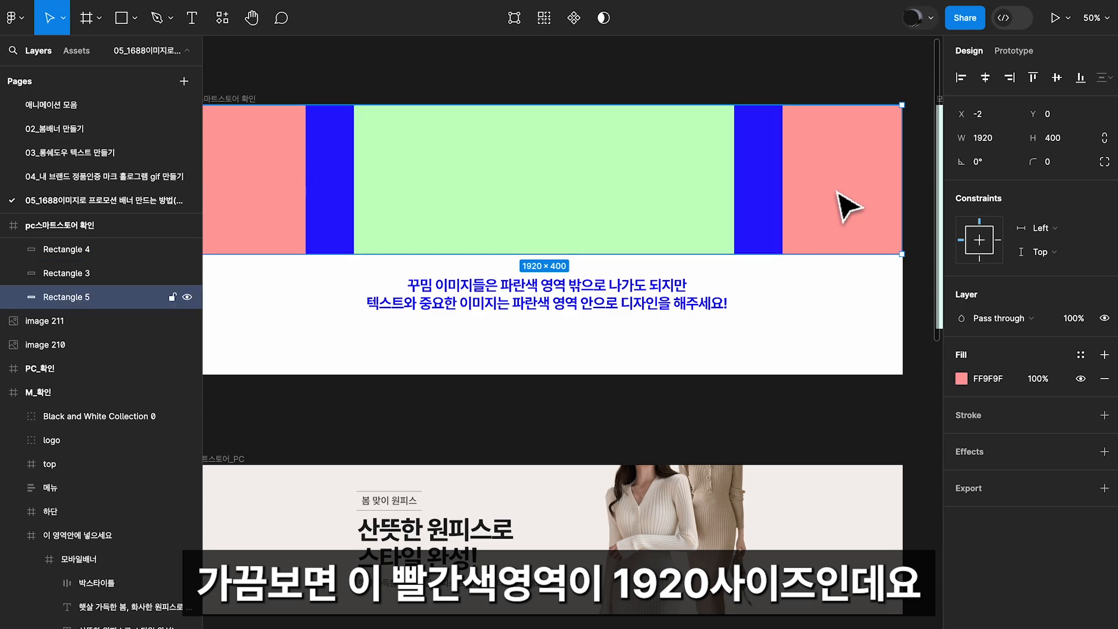
drag(407, 200, 422, 217)
scroll(287, 200, down, 3)
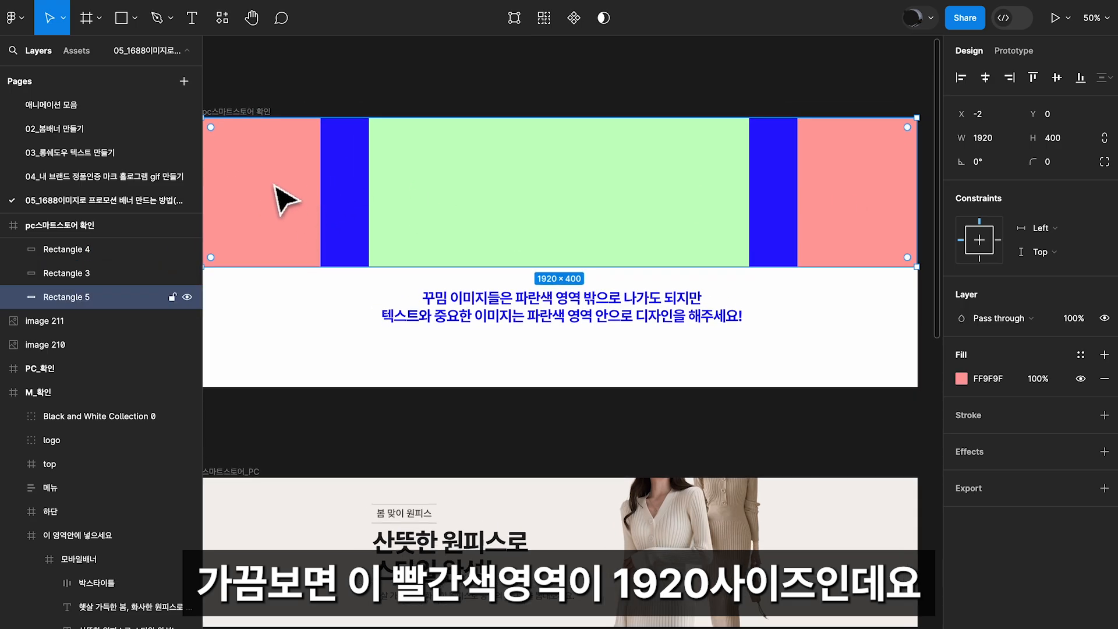
drag(854, 163, 856, 195)
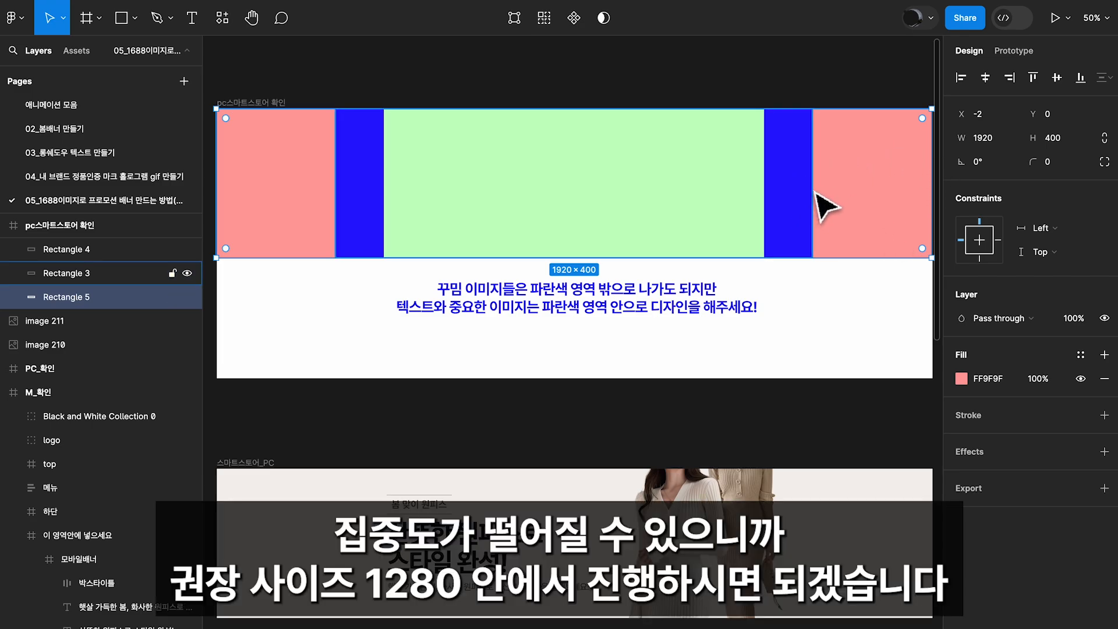
Review the guide note and the blue safe area, and compare them with the content placement in the 스마트스토어_PC banner
click(645, 319)
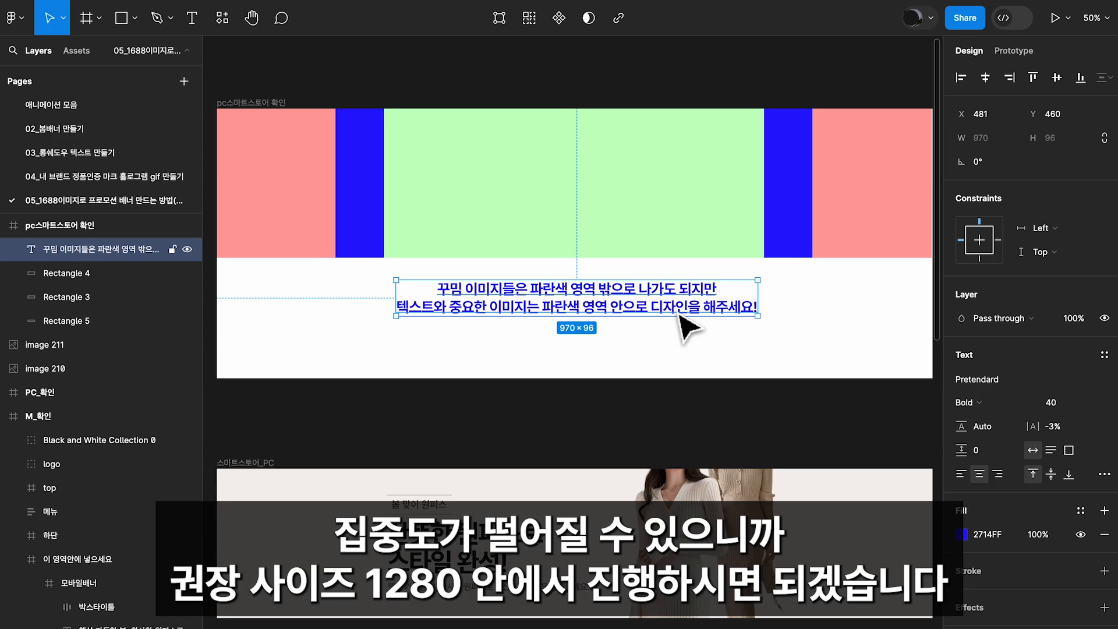
click(365, 200)
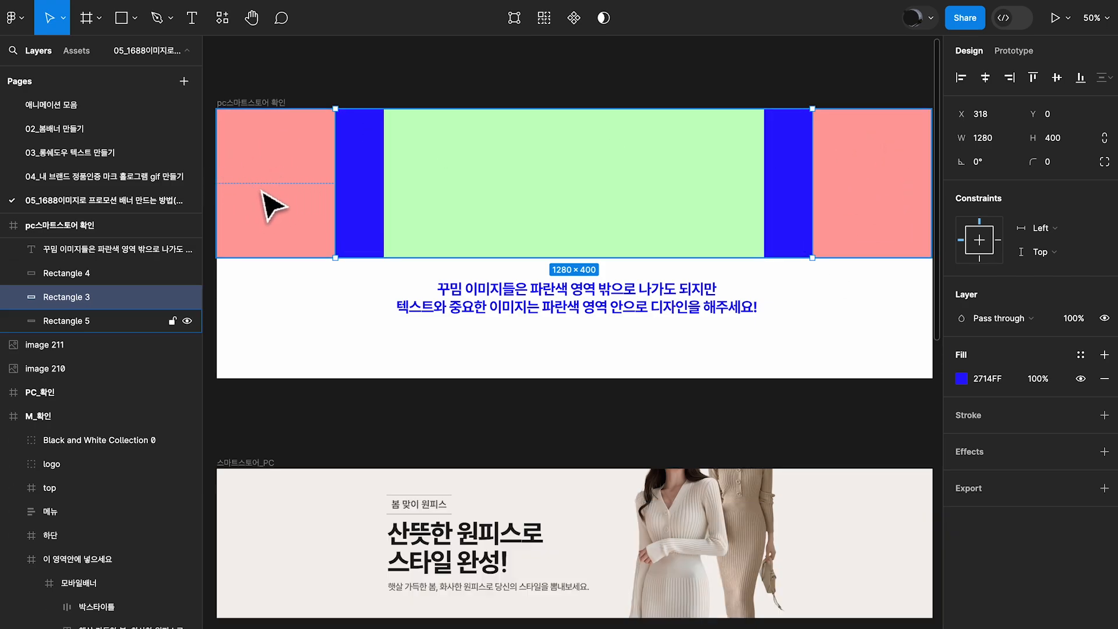
scroll(577, 291, down, 2)
scroll(506, 294, down, 2)
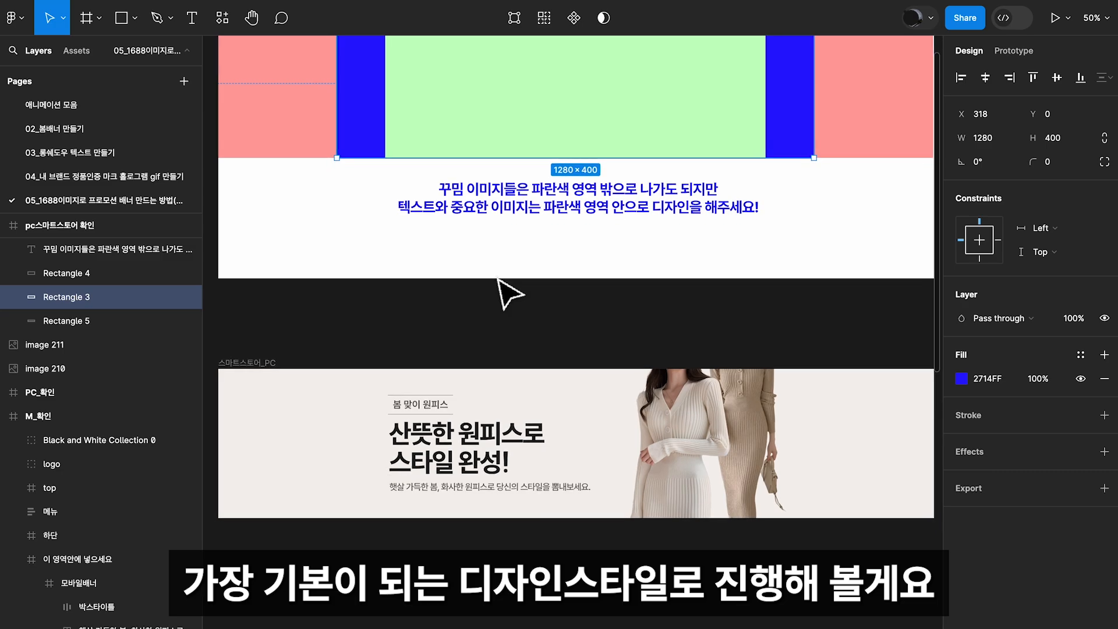
scroll(506, 294, down, 2)
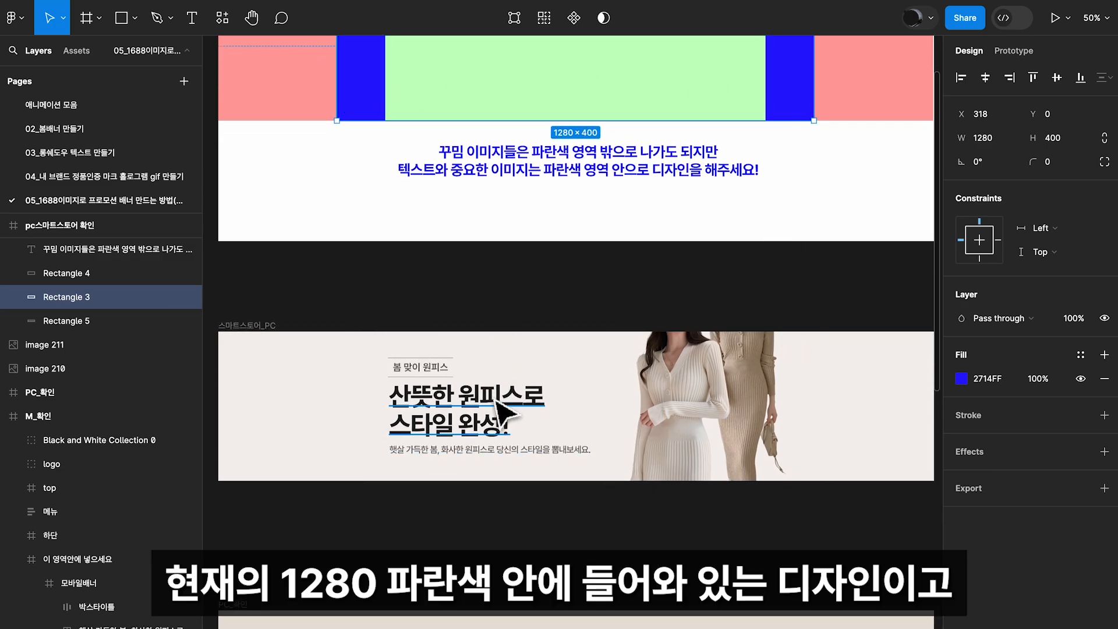
scroll(635, 442, down, 2)
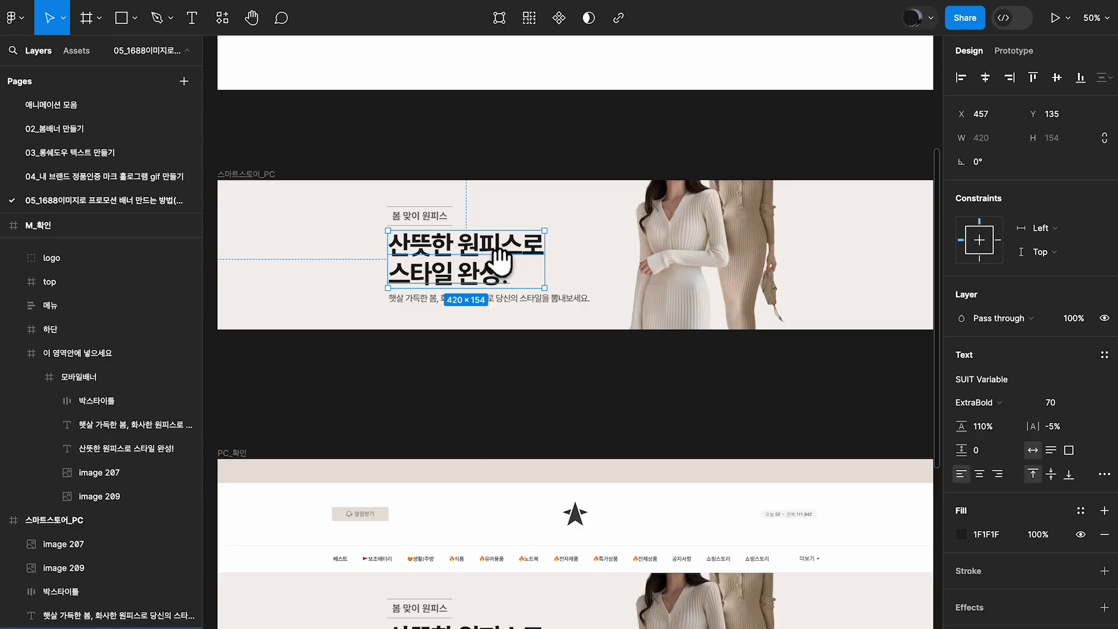
Move the PC_확인 frame down to free space beneath the 스마트스토어_PC banner
drag(469, 249, 499, 192)
click(250, 321)
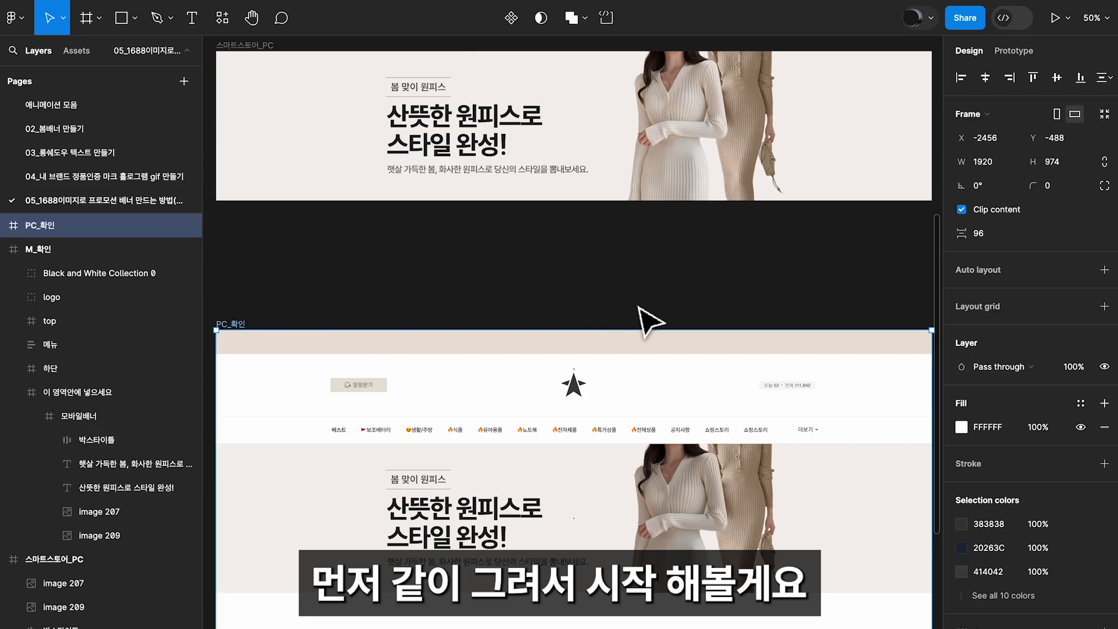
drag(732, 354, 732, 568)
scroll(679, 328, up, 1)
Draw a new frame beneath the 스마트스토어_PC banner, size it to 1920 × 400 and align its left edge with the banner
key(f)
drag(221, 258, 916, 400)
click(993, 166)
text(1920)
key(Return)
click(1056, 163)
text(4)
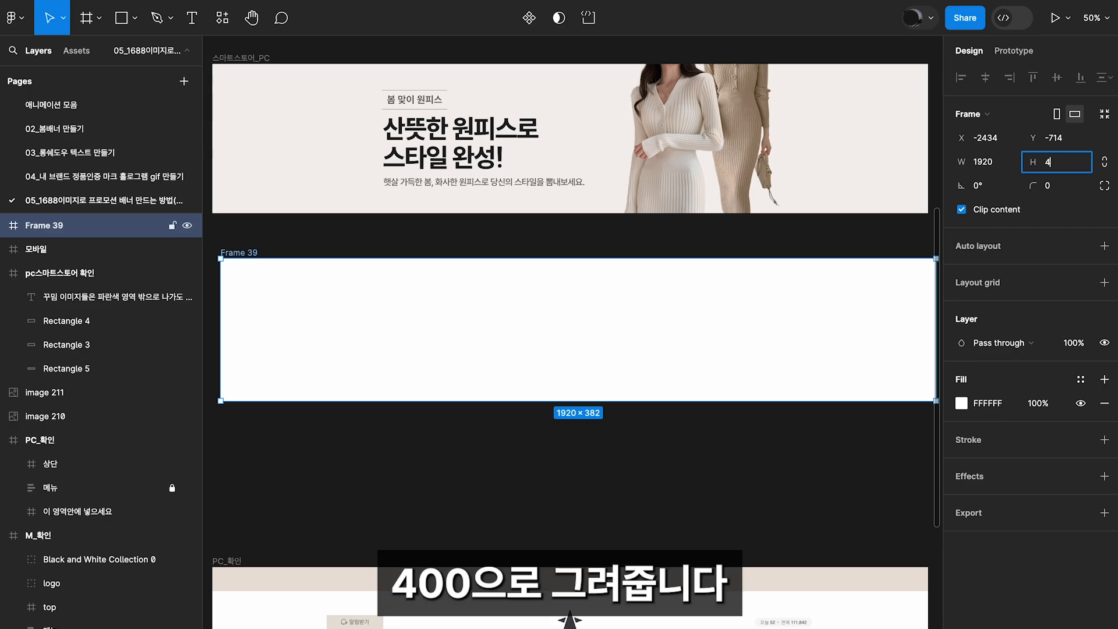
text(00)
key(Return)
scroll(469, 235, down, 1)
drag(299, 275, 291, 276)
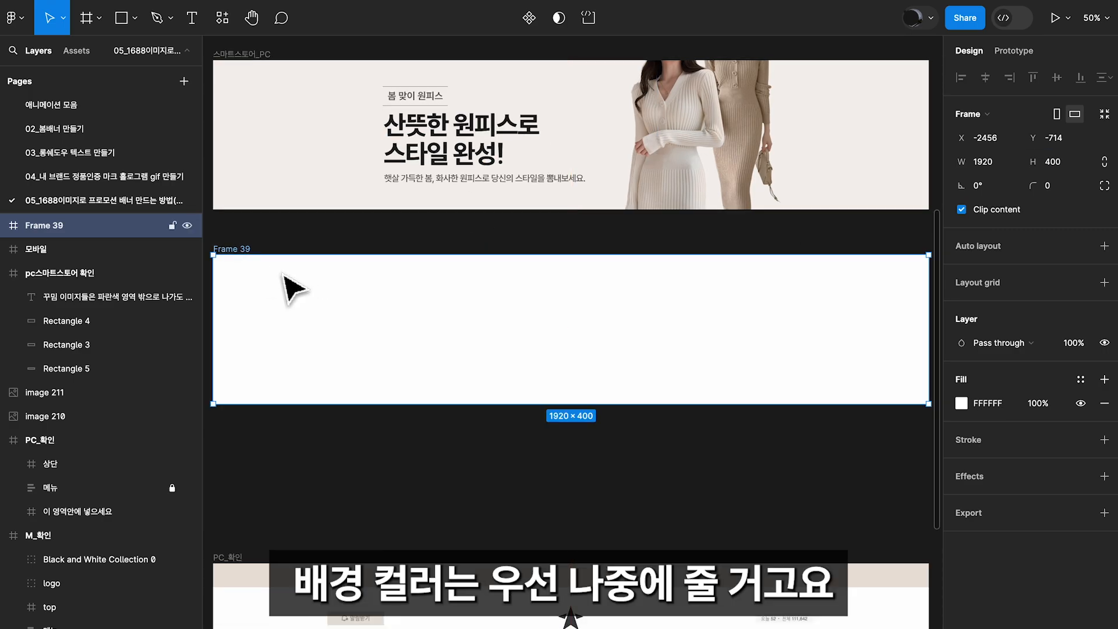
drag(714, 350, 716, 354)
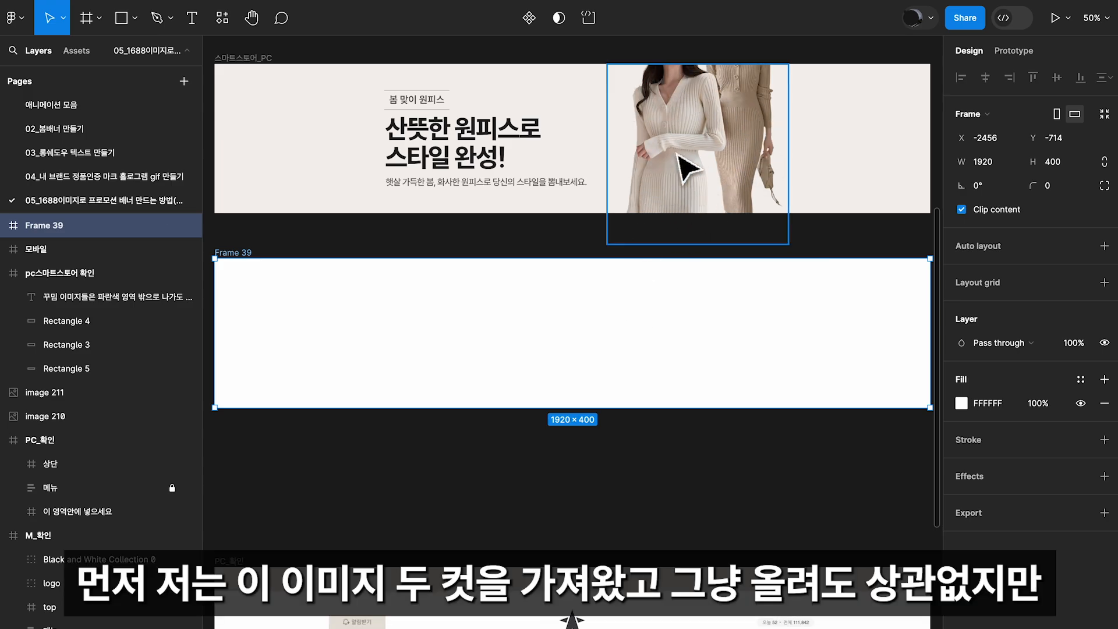
drag(838, 272, 495, 284)
drag(908, 278, 739, 282)
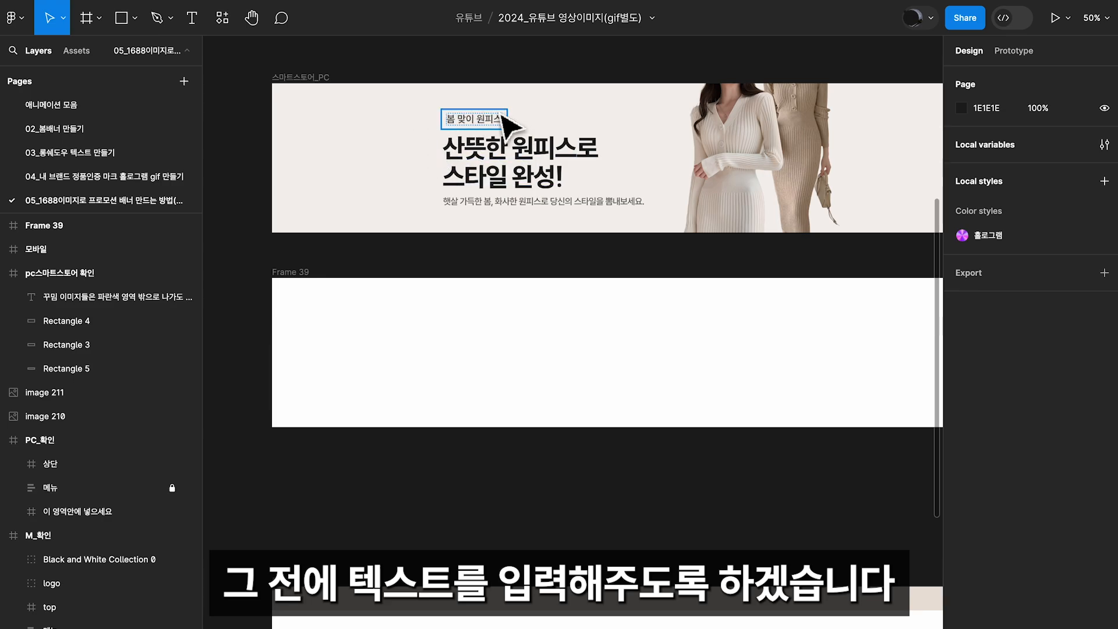
Add the black two-line title "산뜻한 원피스로 / 스타일 완성!" inside the new blank frame
key(t)
click(447, 319)
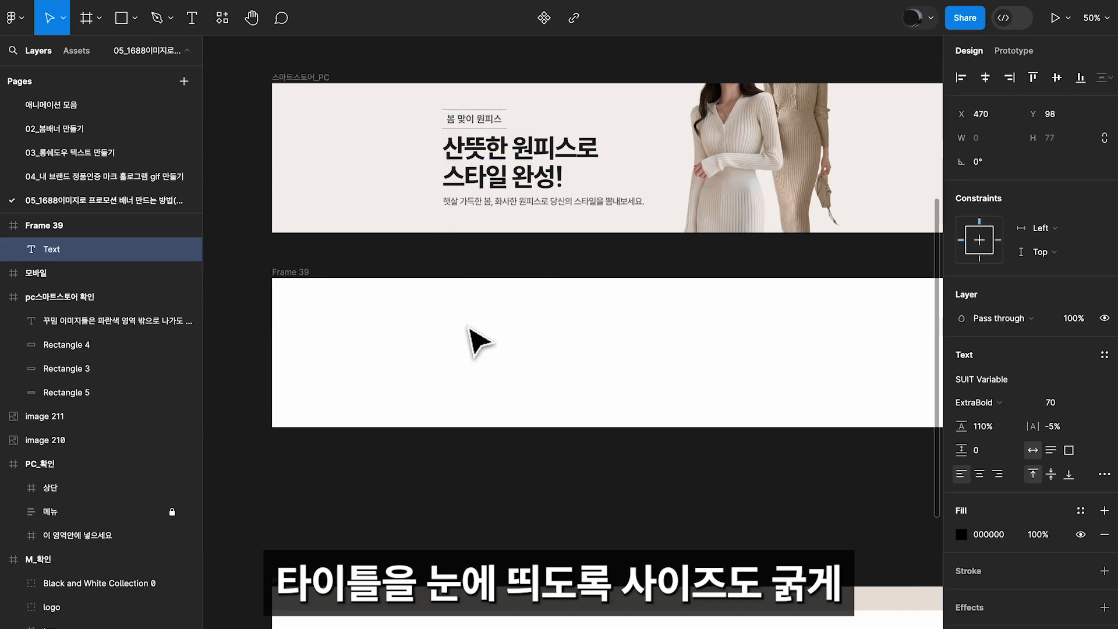
text(산뜻한 원피스로)
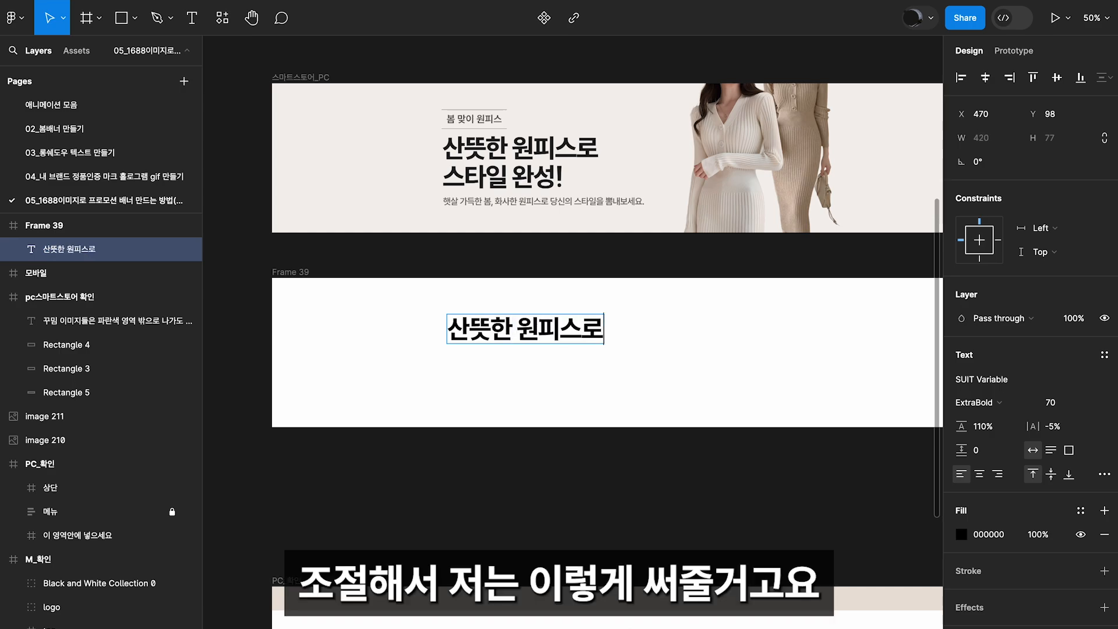
key(Return)
text(스타)
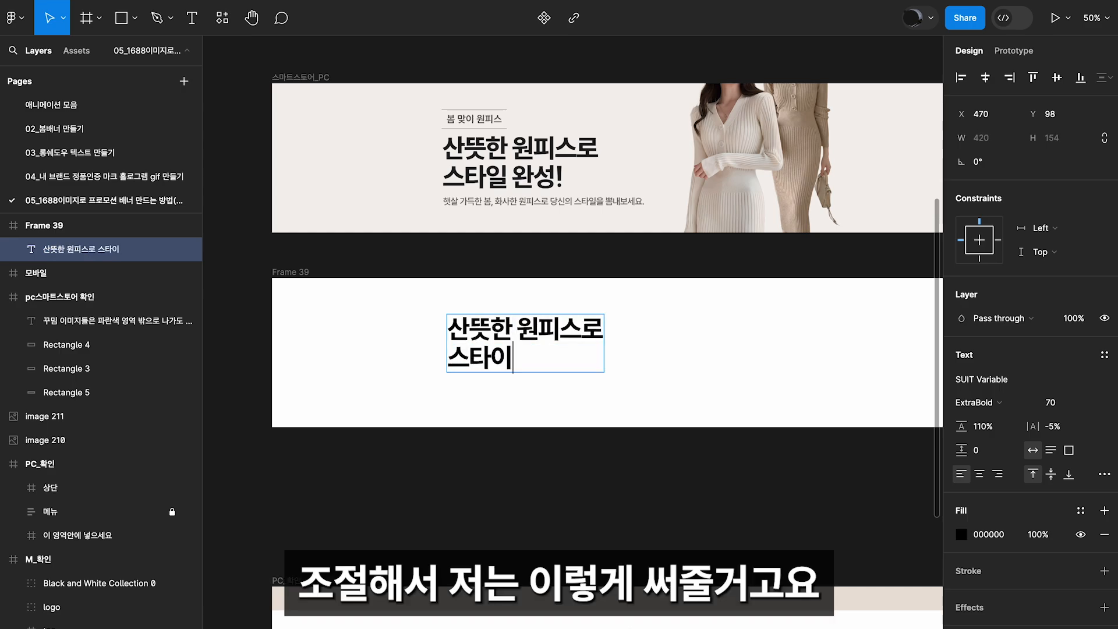
text(일 완성!)
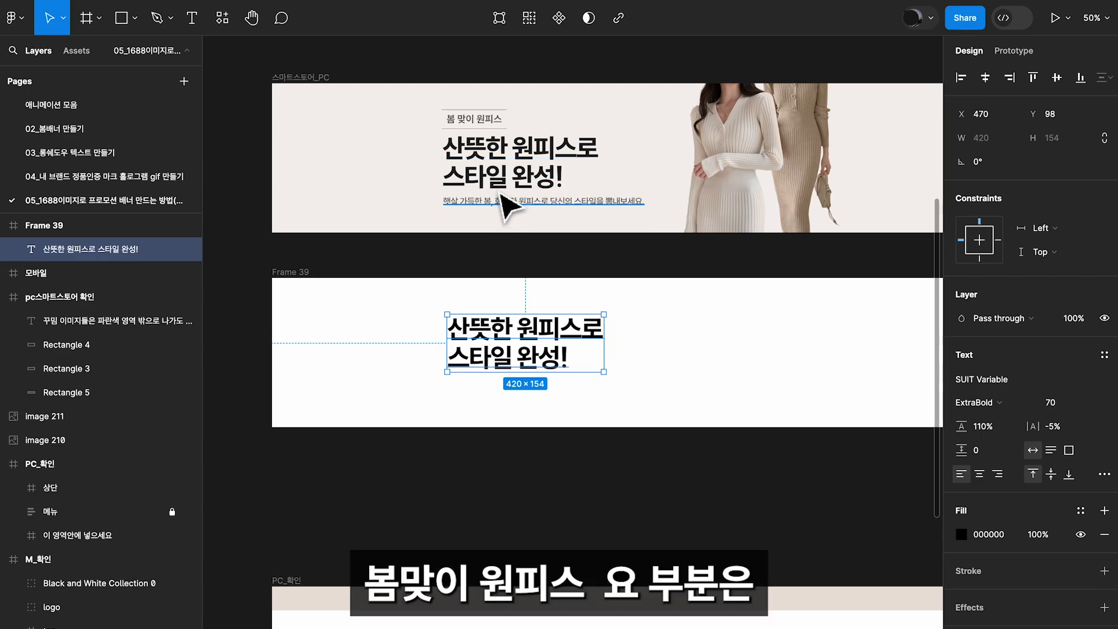
Duplicate the new frame's title beneath itself and replace the copy's text with "햇살 가득한 봄, 화사한 원피스로 당신의 스타일을 뽐내보세요."
click(464, 122)
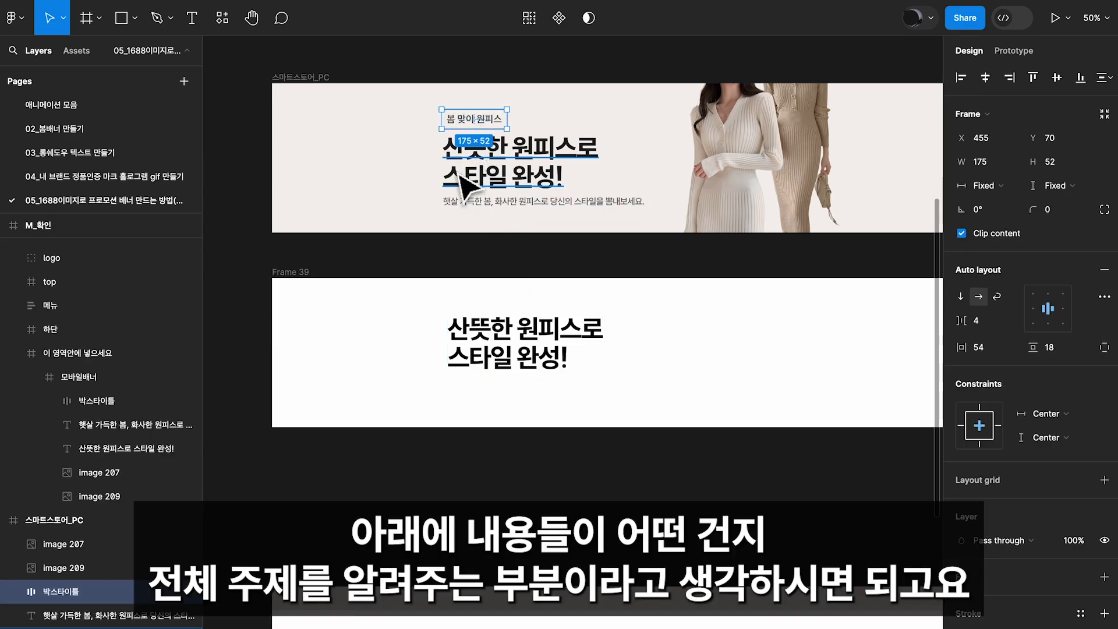
scroll(466, 163, down, 1)
scroll(457, 172, down, 1)
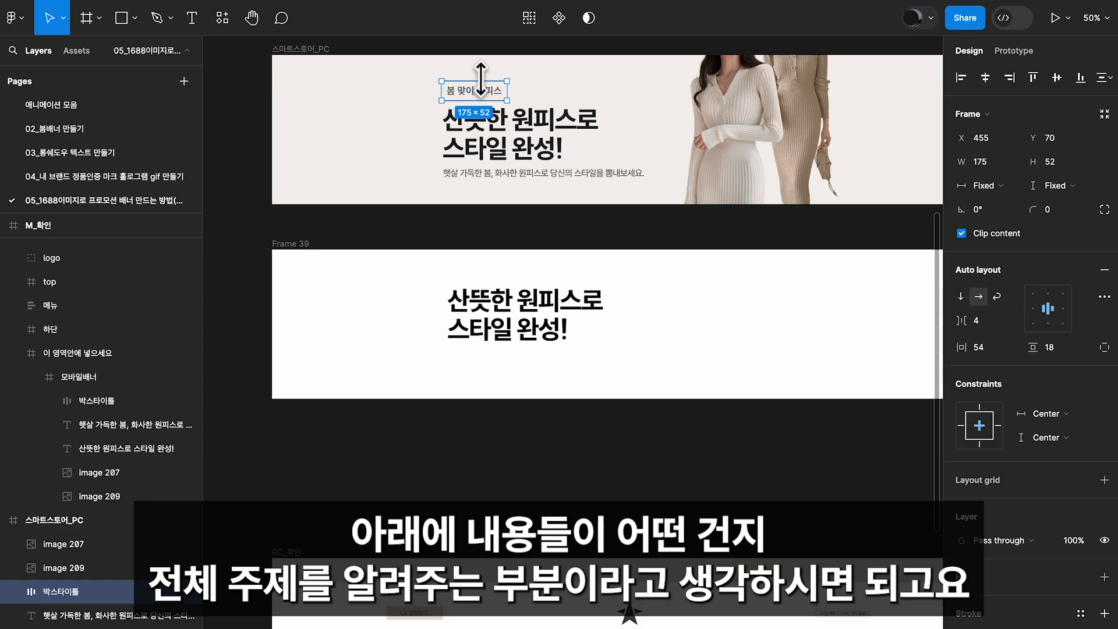
click(507, 117)
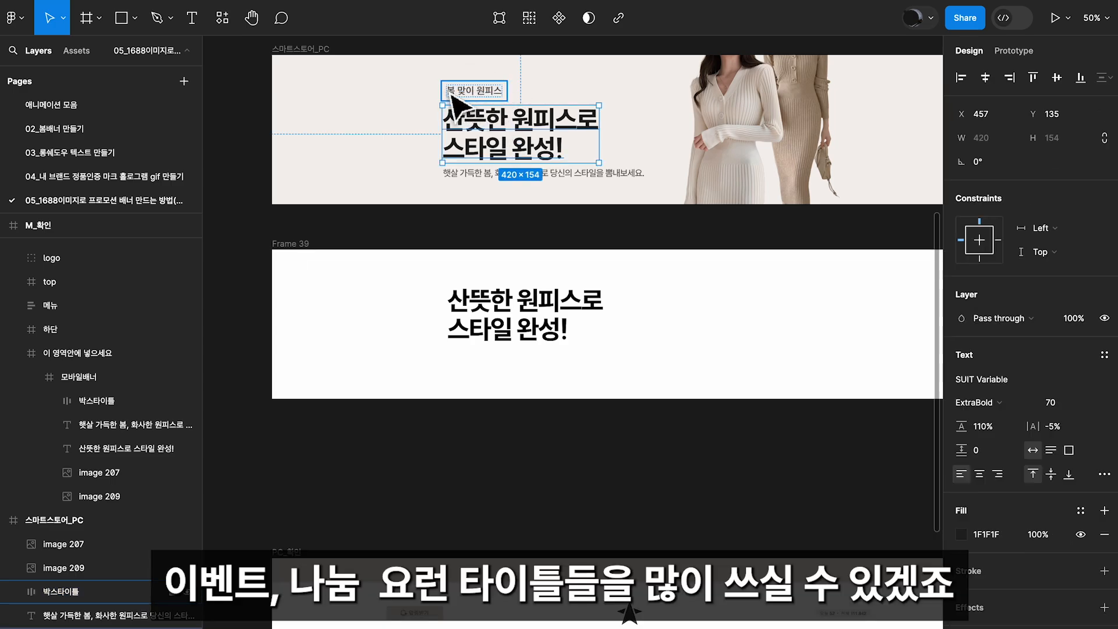
click(516, 320)
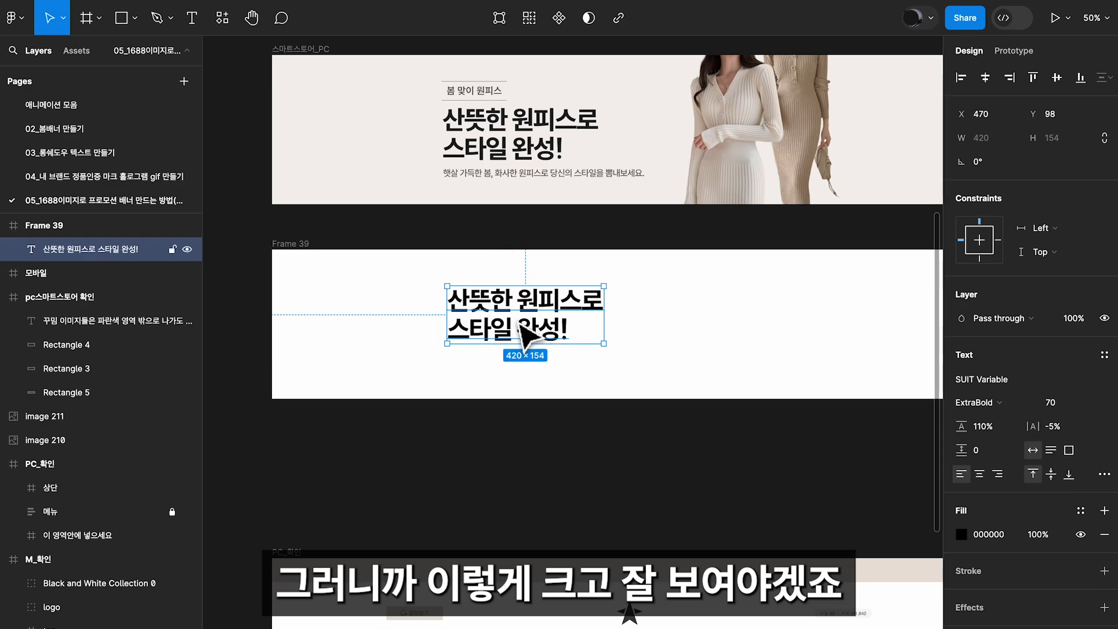
alt+drag(518, 322, 519, 392)
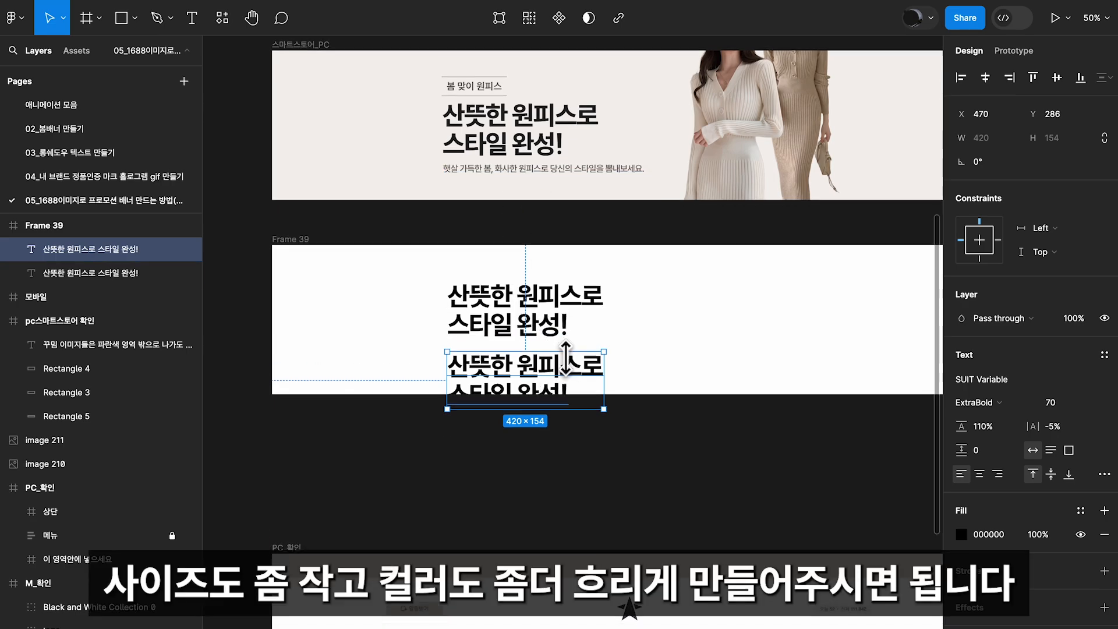
scroll(527, 355, down, 2)
text(햇살 가득한 봄, 화사한 원피스로 당신의 스타일을 뽐내보세요.)
Set the description line's font size to 26 and its weight to Regular
click(1061, 402)
text(2)
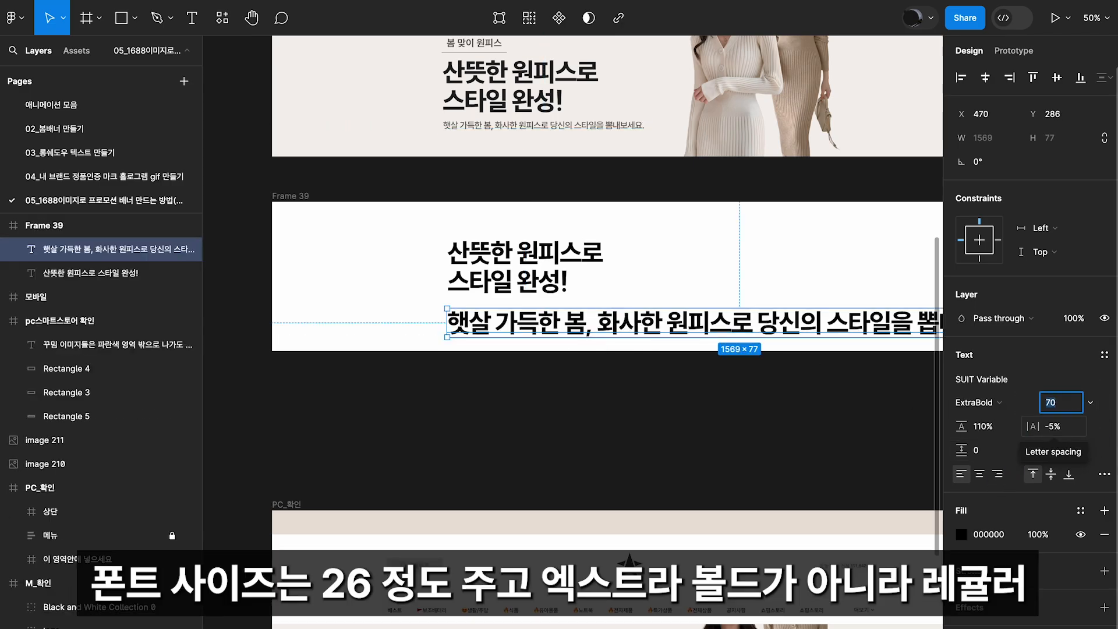
text(6)
key(Return)
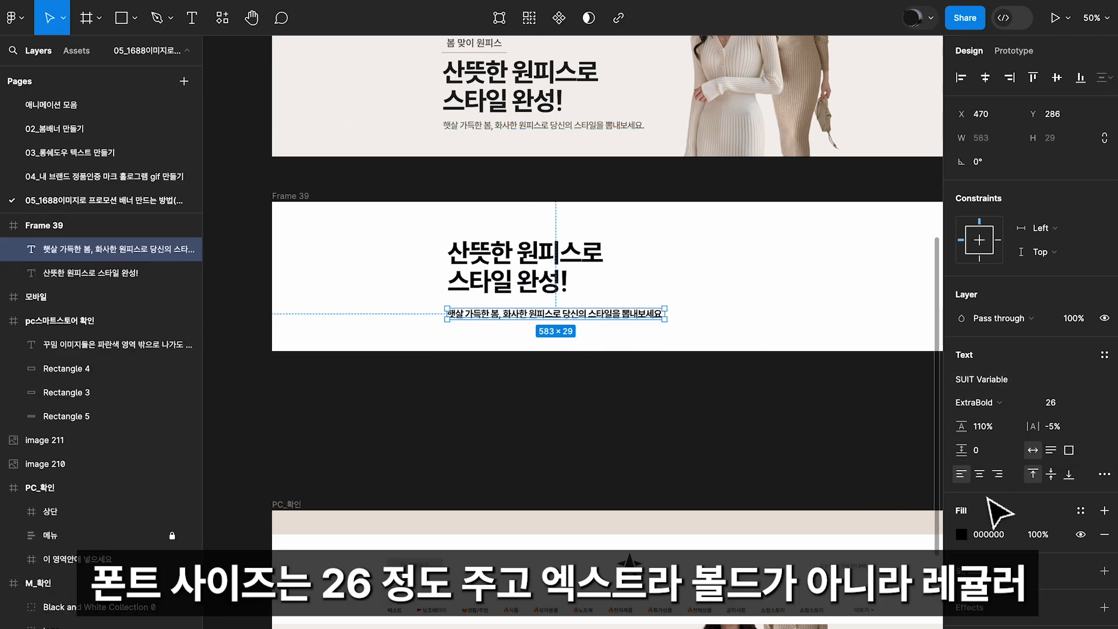
click(1000, 408)
click(1016, 332)
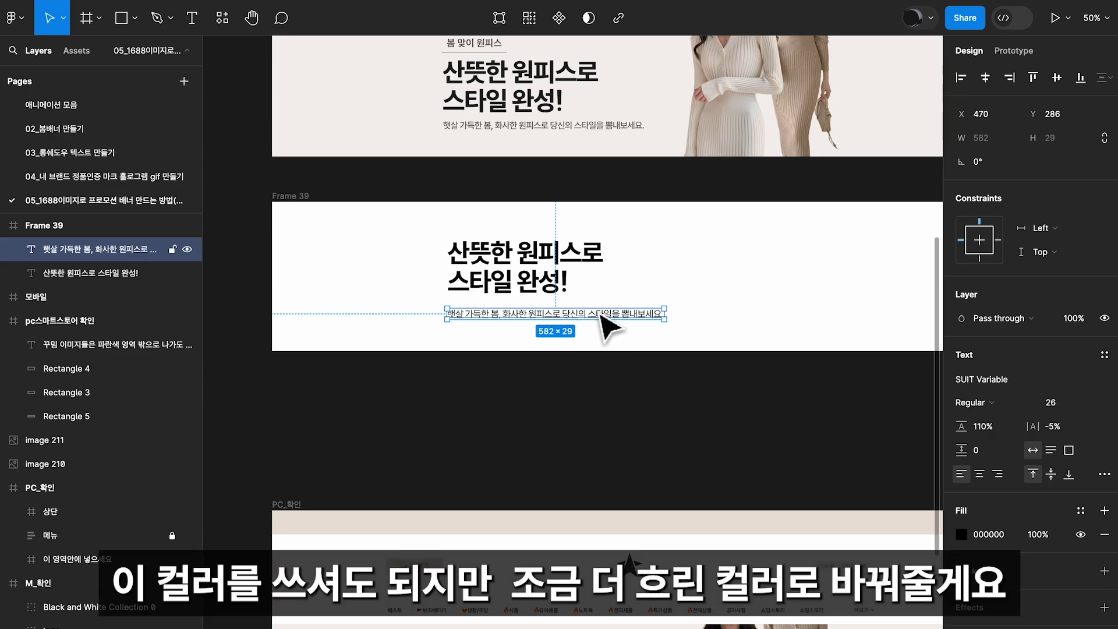
Change the description line's fill to the dark grey 515151
click(961, 533)
click(777, 414)
drag(760, 416, 714, 418)
click(928, 244)
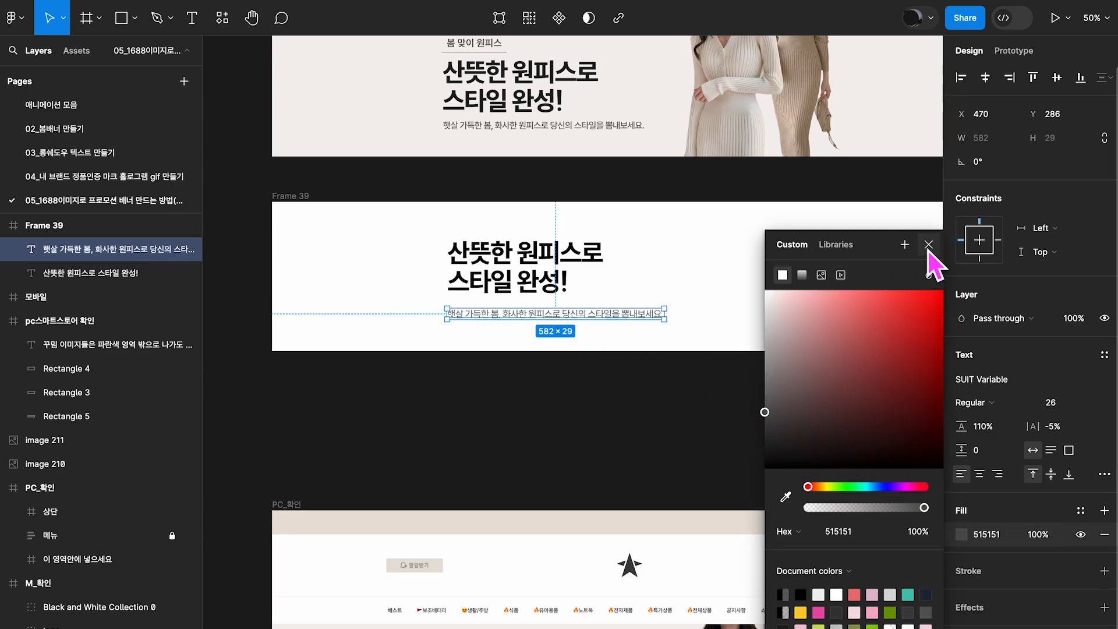
Nudge the description line up to leave a 20 px gap below the title, and check the spacing
key(shift+Up)
key(Up)
key(Up)
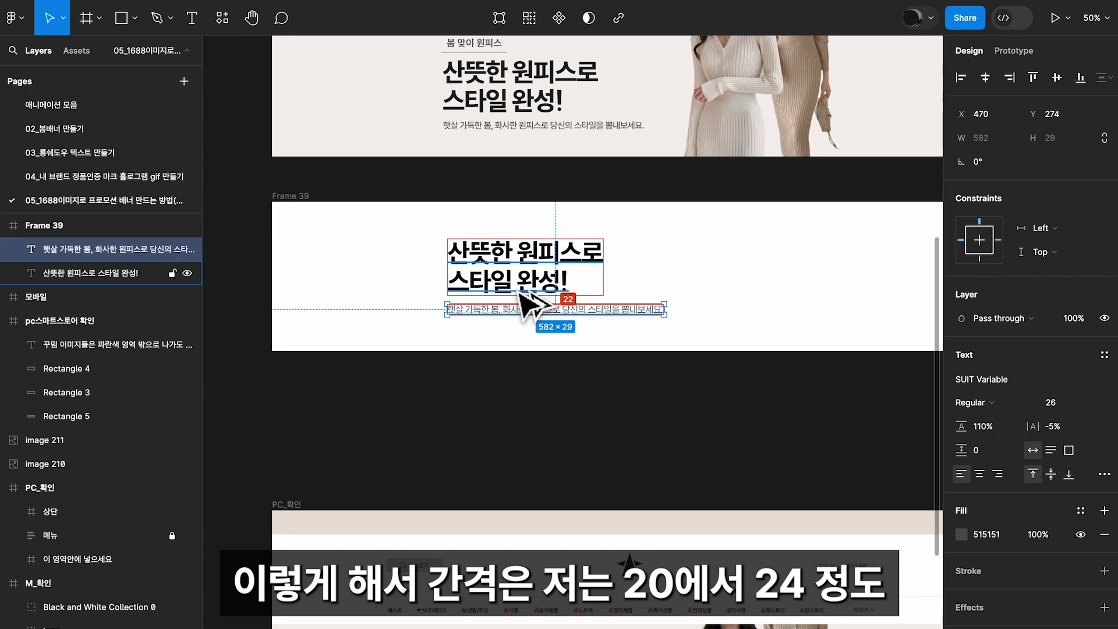
key(Up)
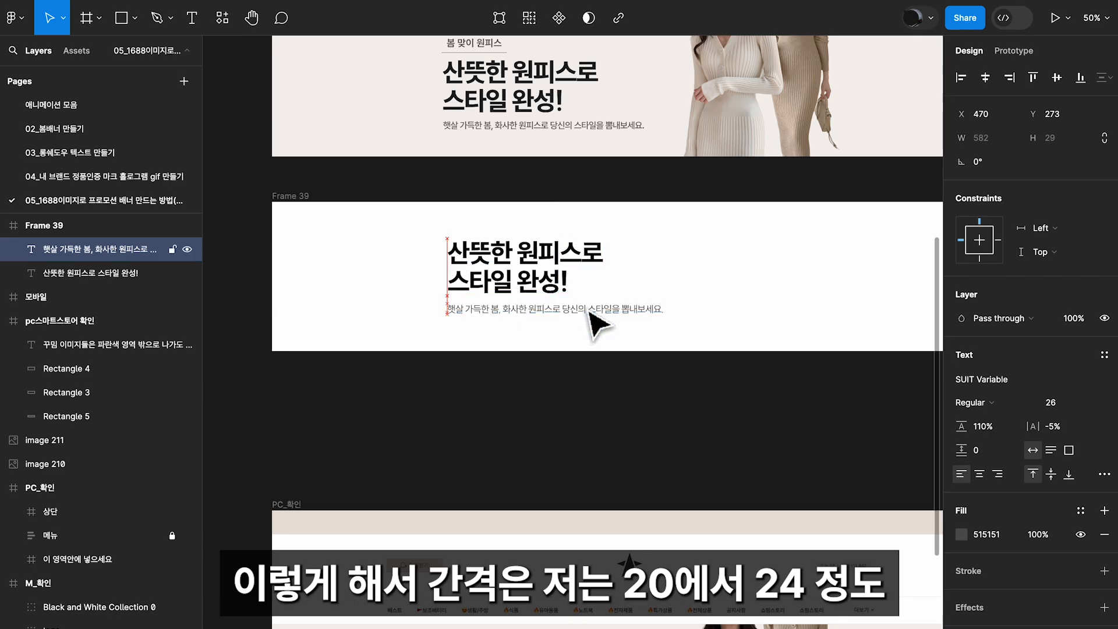
scroll(589, 313, up, 2)
key(alt)
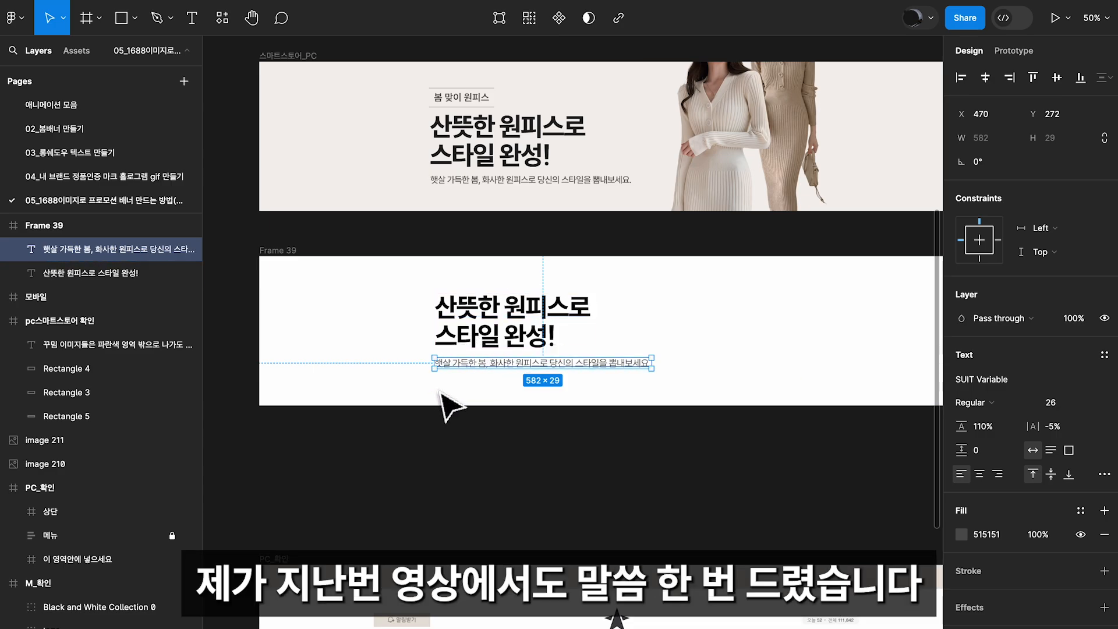
shift+click(526, 342)
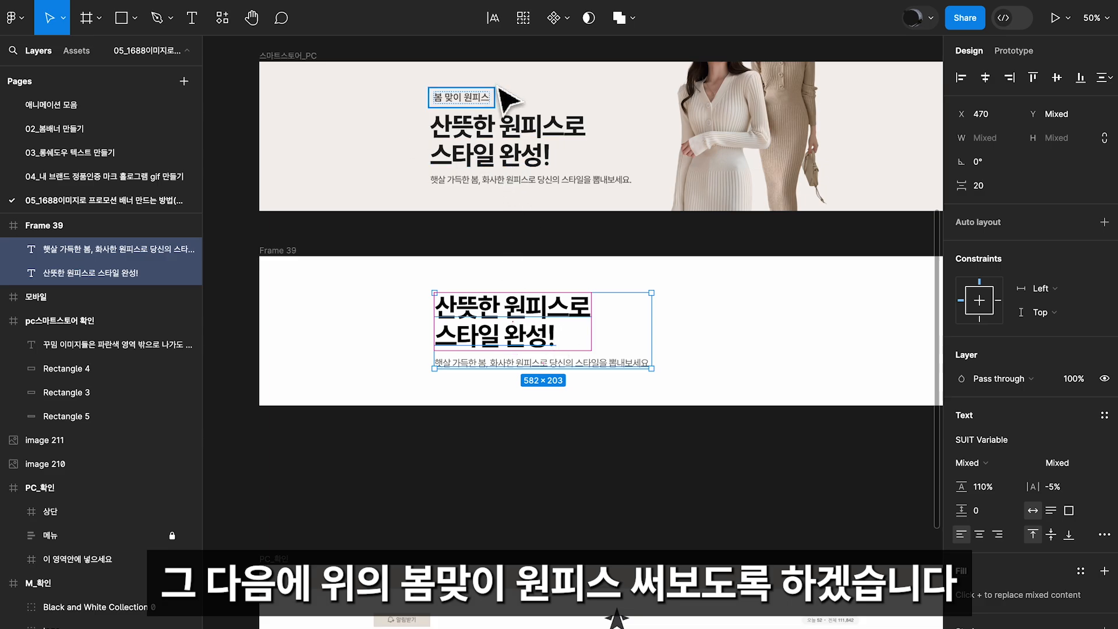
scroll(508, 104, down, 1)
click(619, 365)
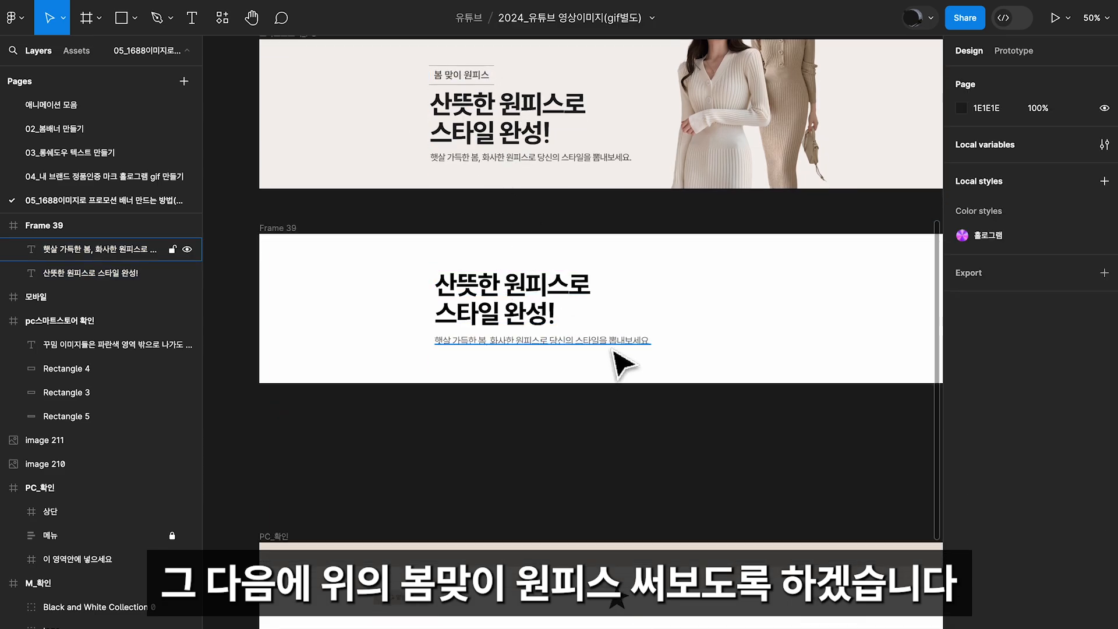
Duplicate the description line above the title and replace the copy's text with "봄 맞이 원피스" in SemiBold
click(594, 342)
drag(593, 343, 588, 257)
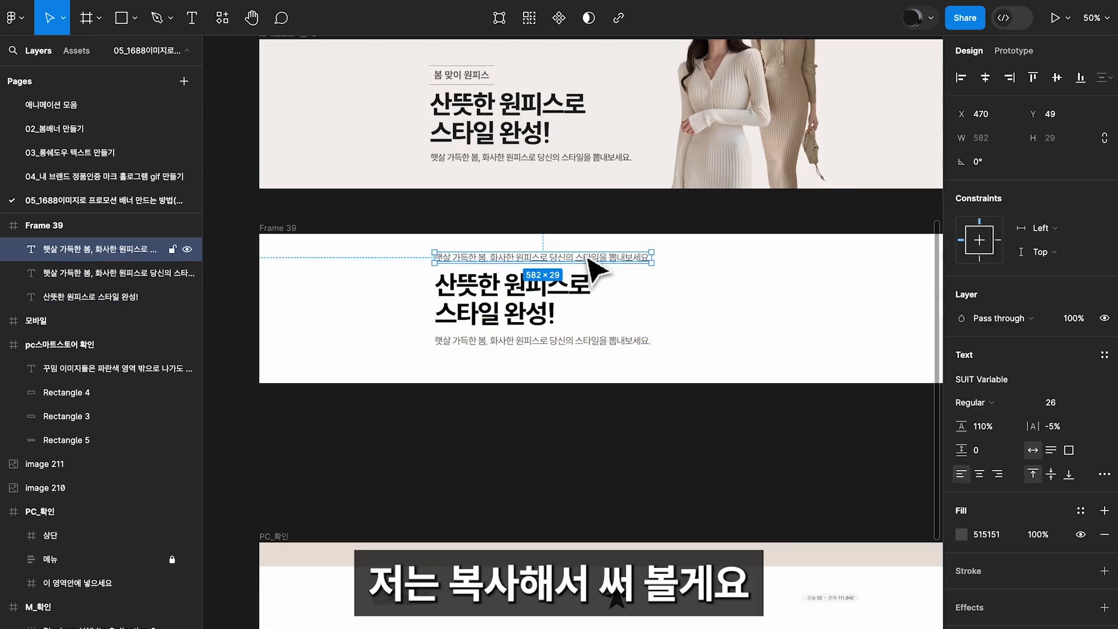
double_click(583, 257)
text(봄 맞이 원피스)
key(Escape)
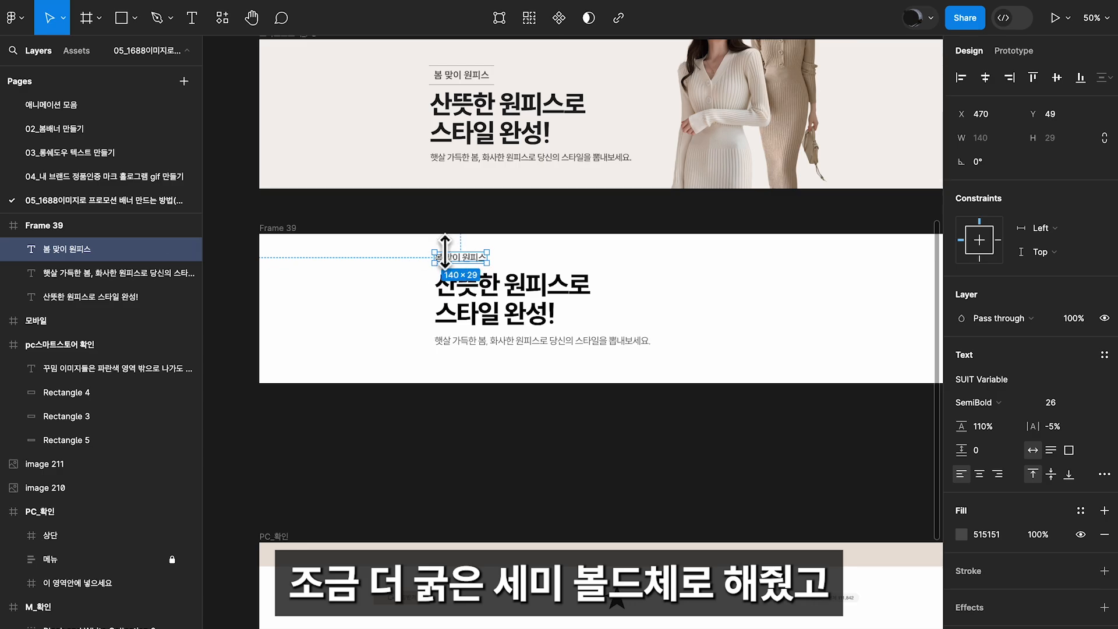
Wrap the new "봄 맞이 원피스" label in its own frame and add auto layout with a vertical padding of 12
click(461, 75)
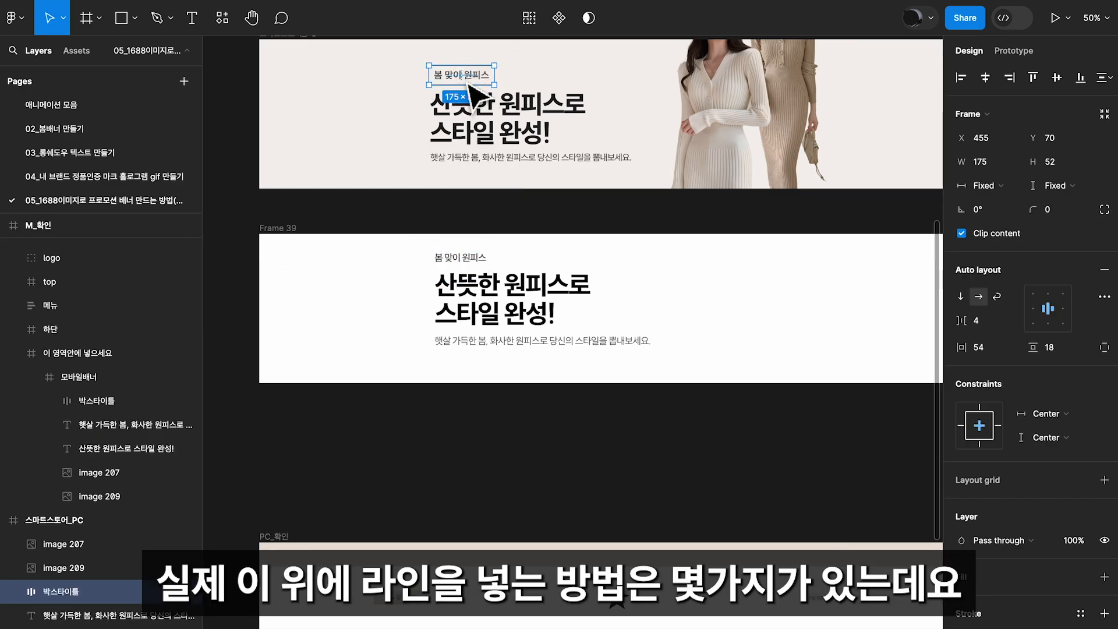
click(458, 251)
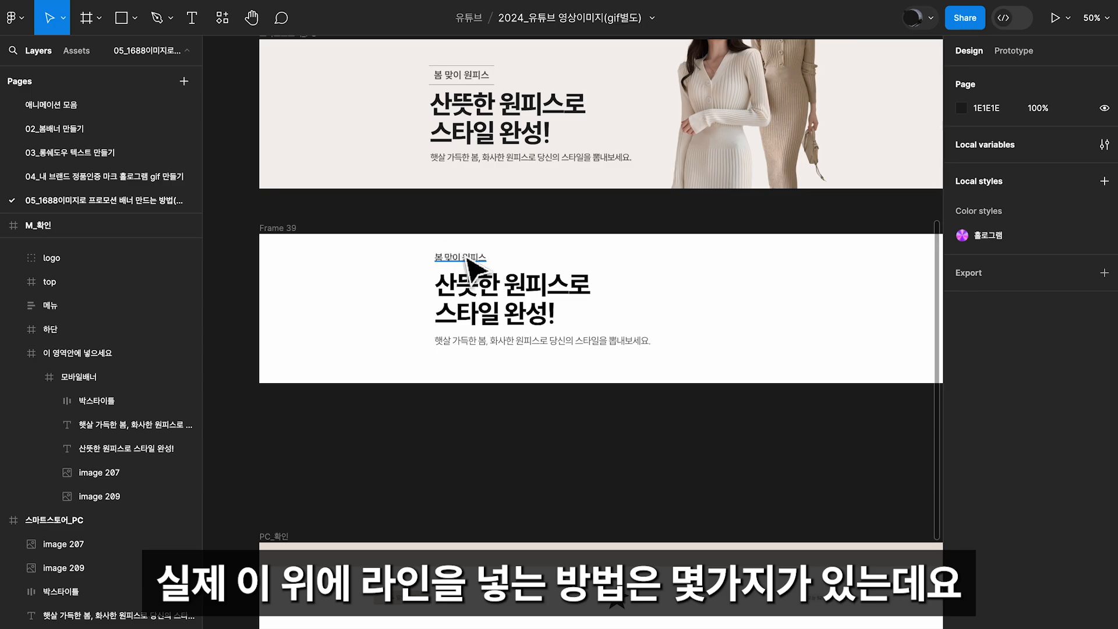
click(466, 258)
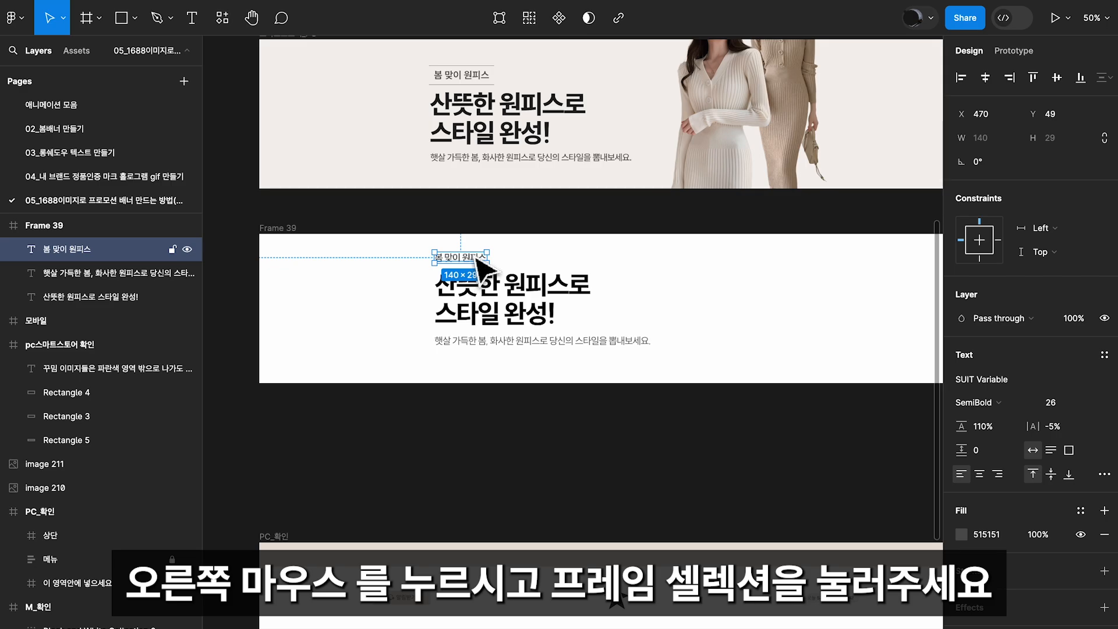
right_click(476, 260)
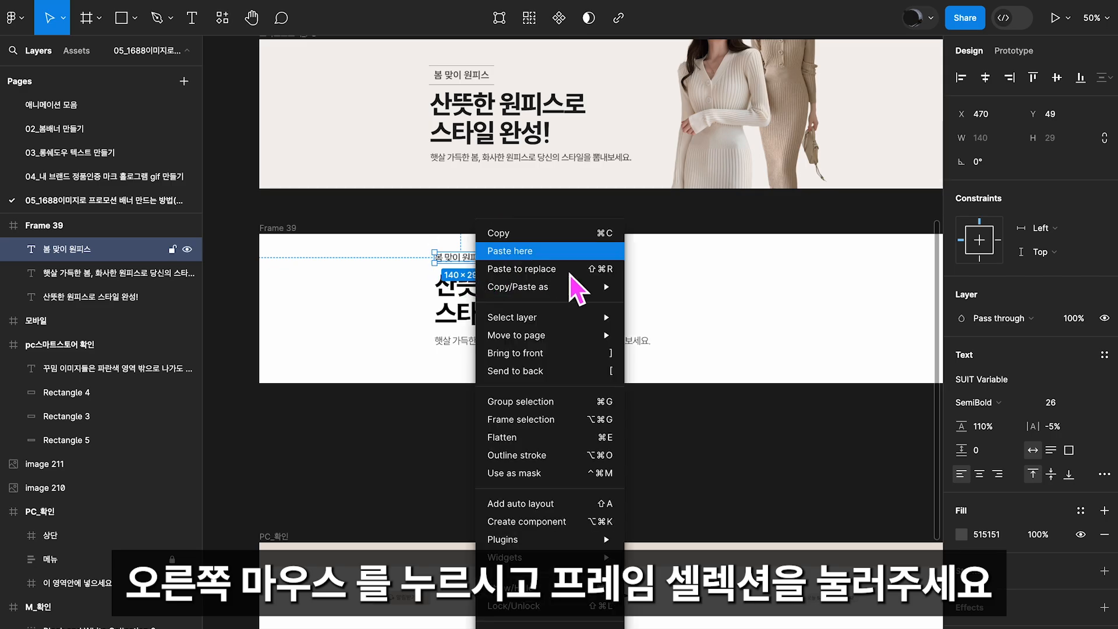
click(554, 420)
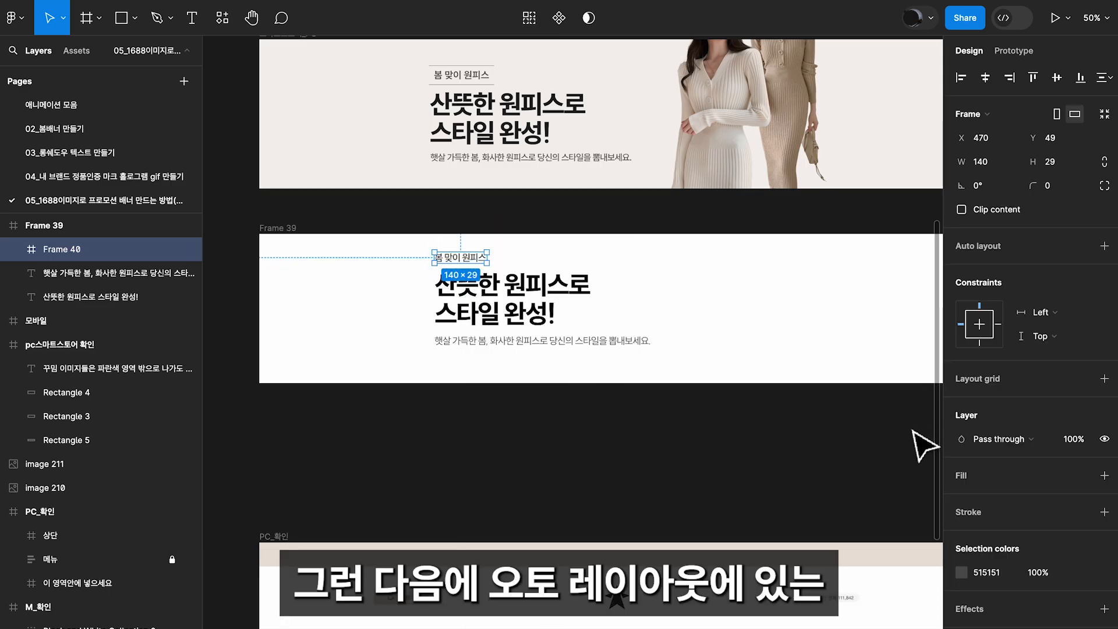
click(1104, 246)
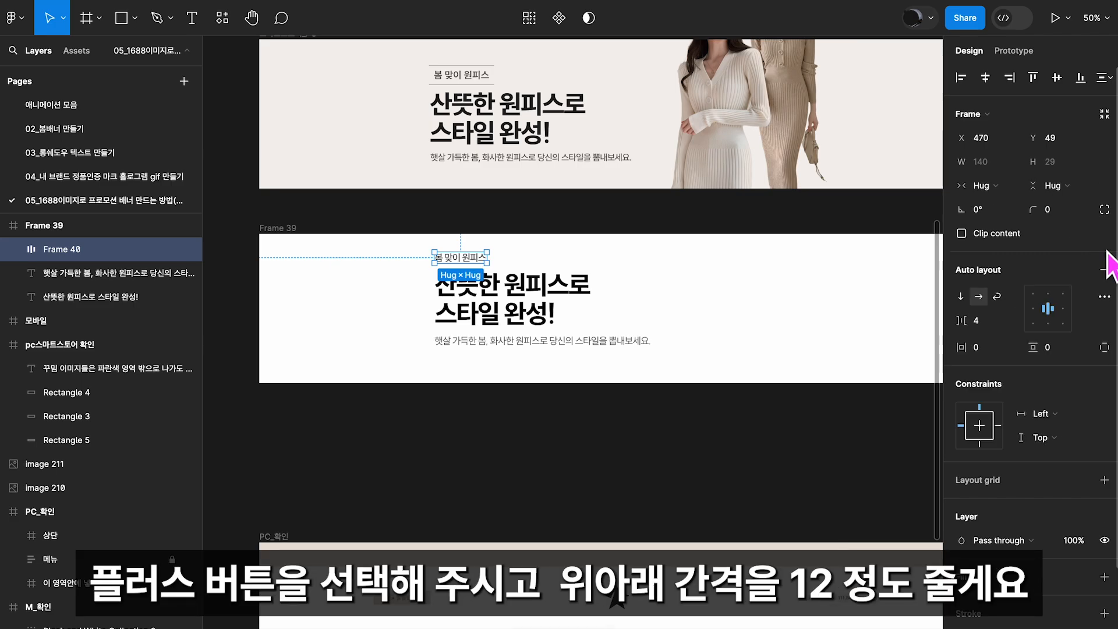
key(Return)
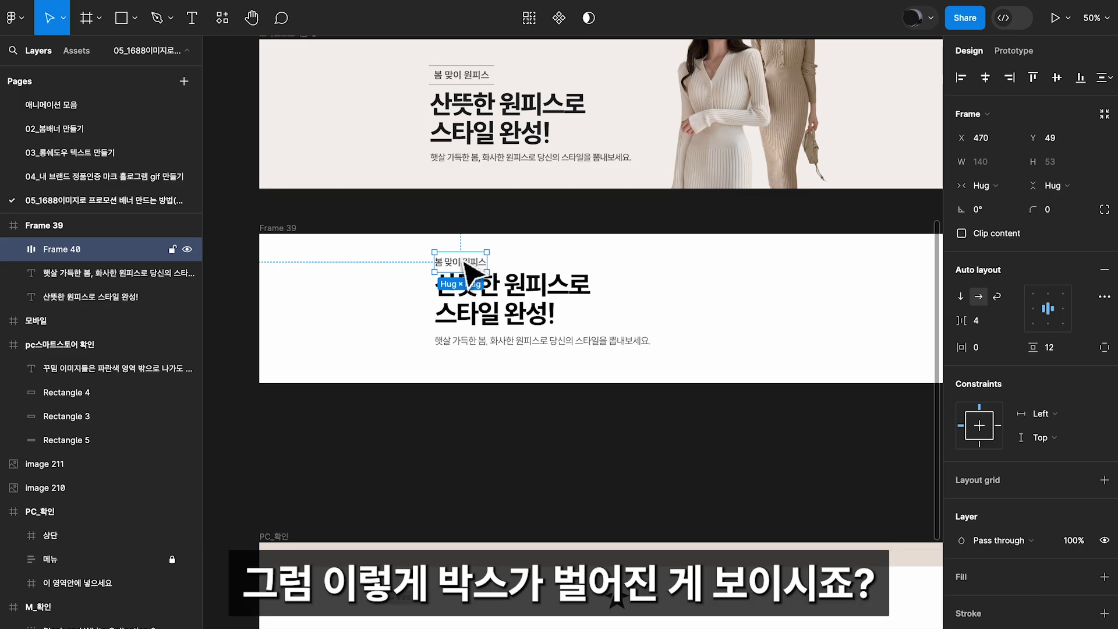
Add a black inside stroke to the label's frame and switch it to custom per-side widths
key(shift+0)
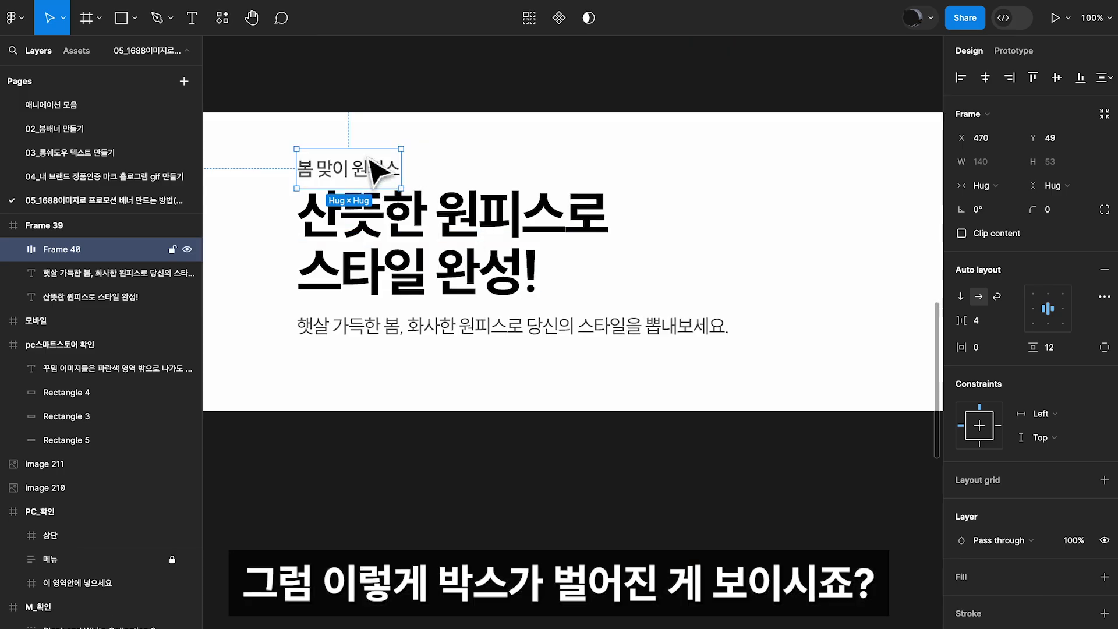
scroll(1050, 480, down, 3)
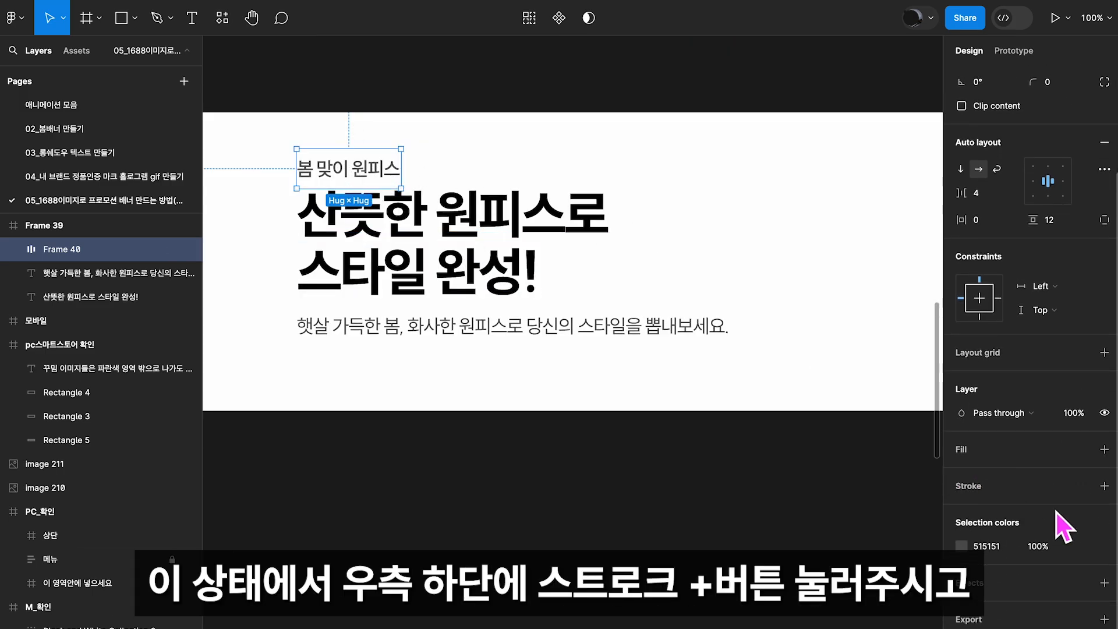
click(1104, 486)
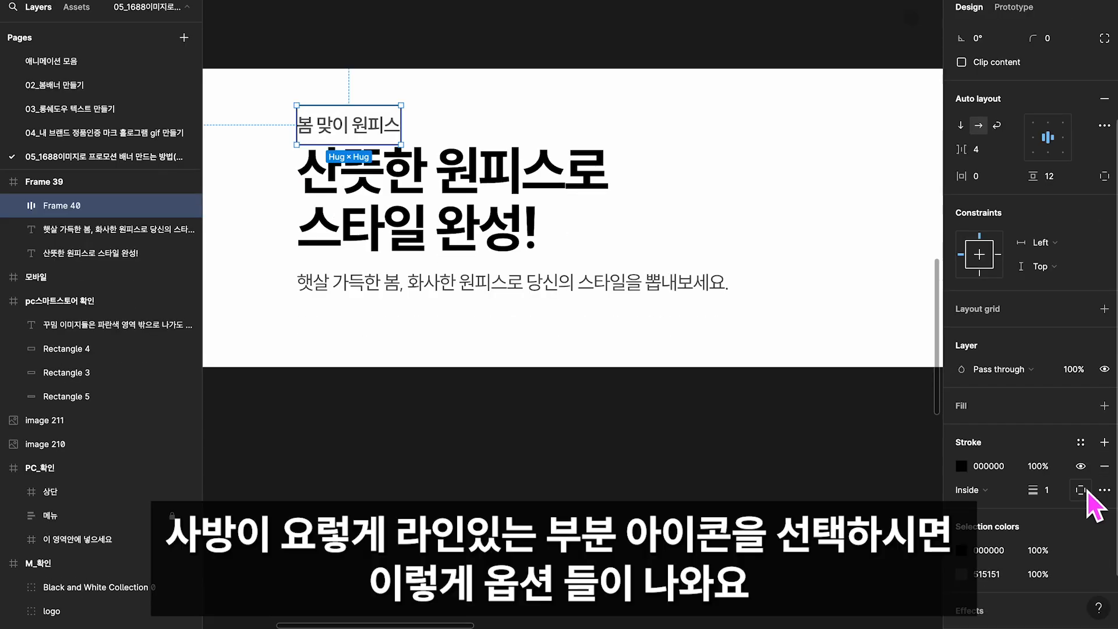
click(1081, 533)
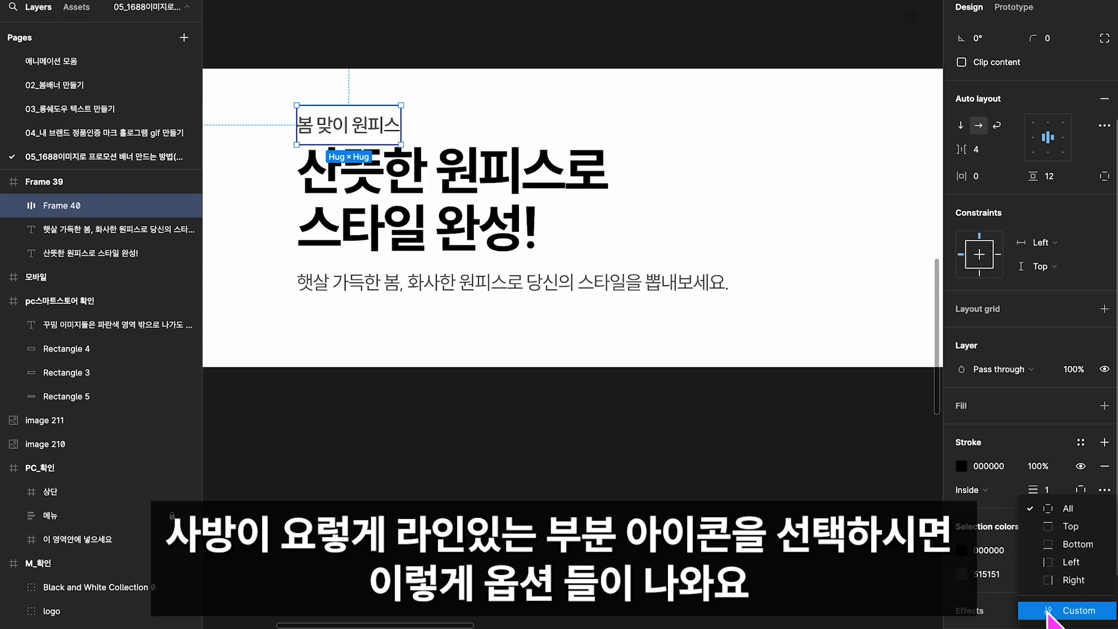
click(1071, 611)
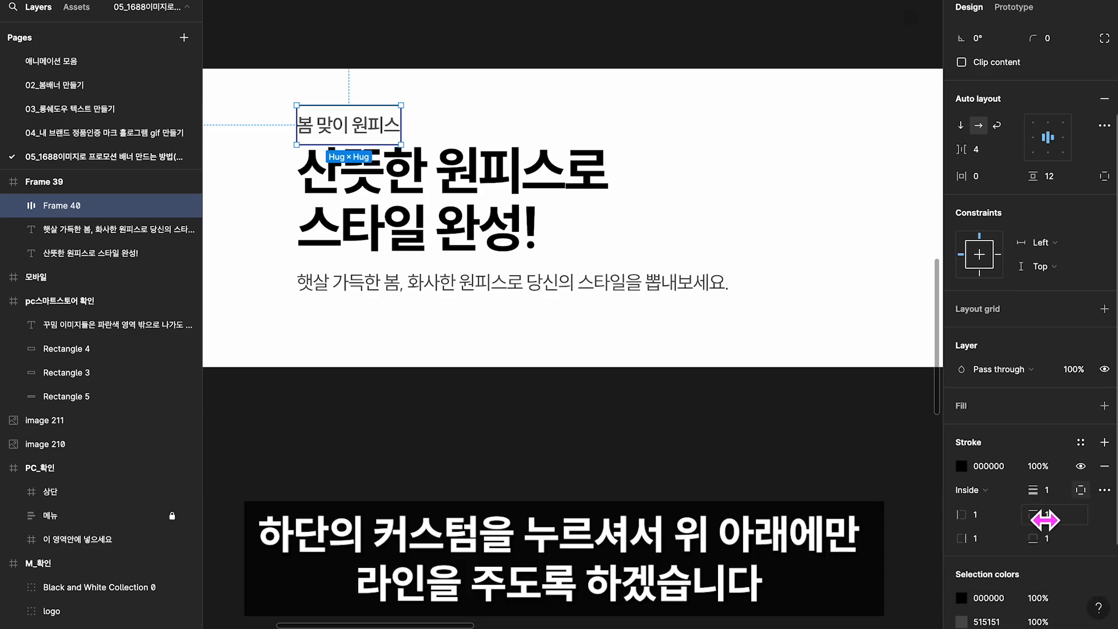
Set the label frame's left and right stroke widths to 0, leaving lines only above and below the text
click(978, 515)
text(0)
key(Return)
click(984, 546)
text(0)
key(Return)
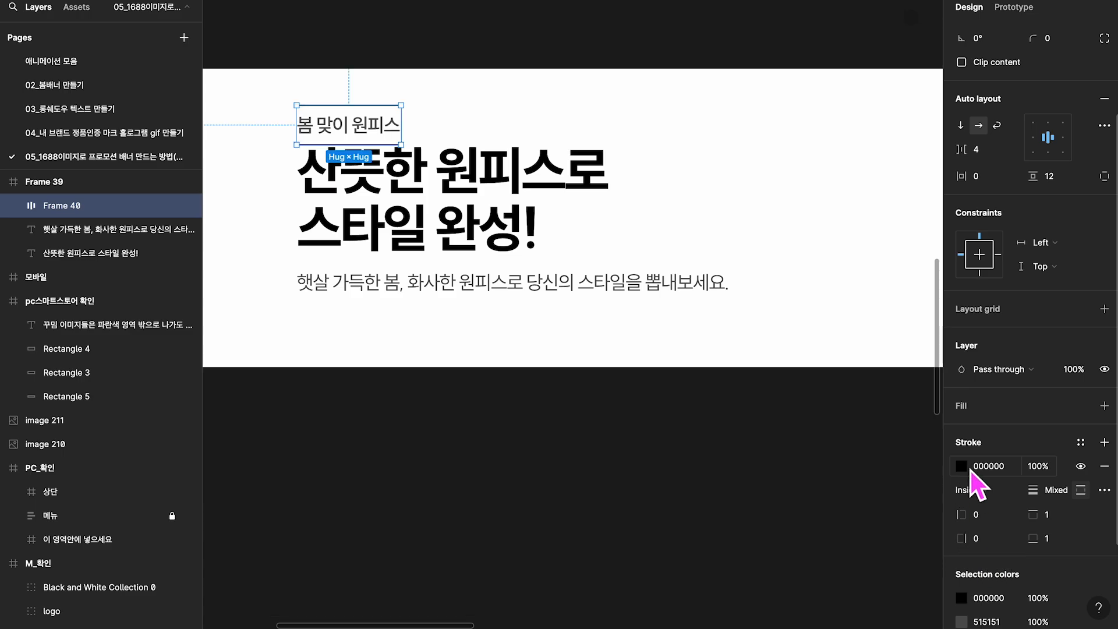
Match the label frame's stroke colour to the description text's grey, 515151, by sampling it
click(969, 468)
click(786, 453)
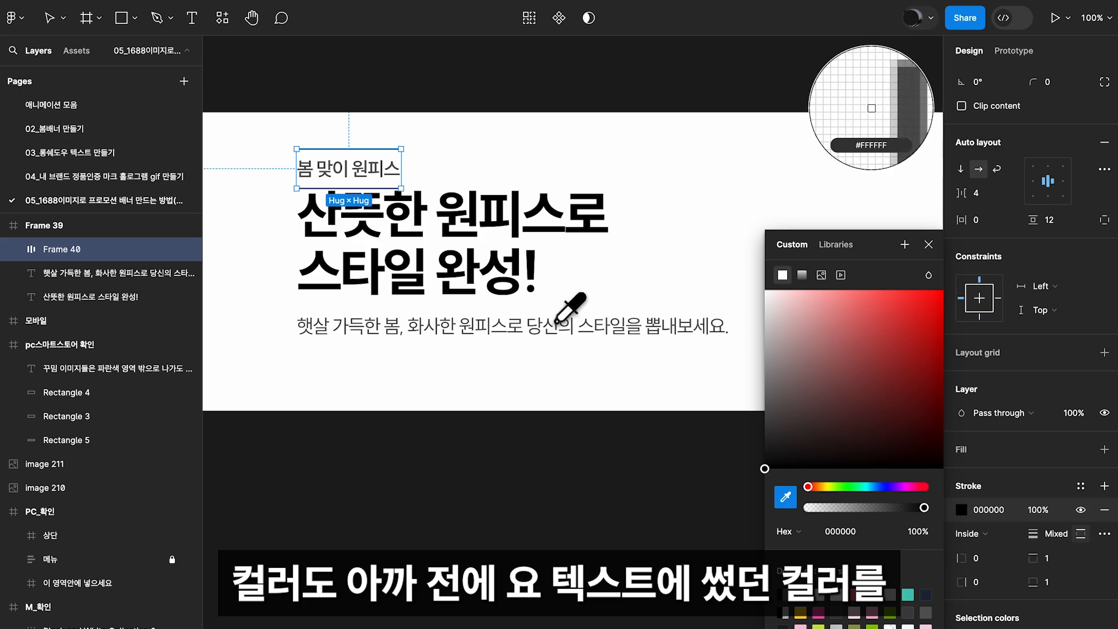
click(558, 322)
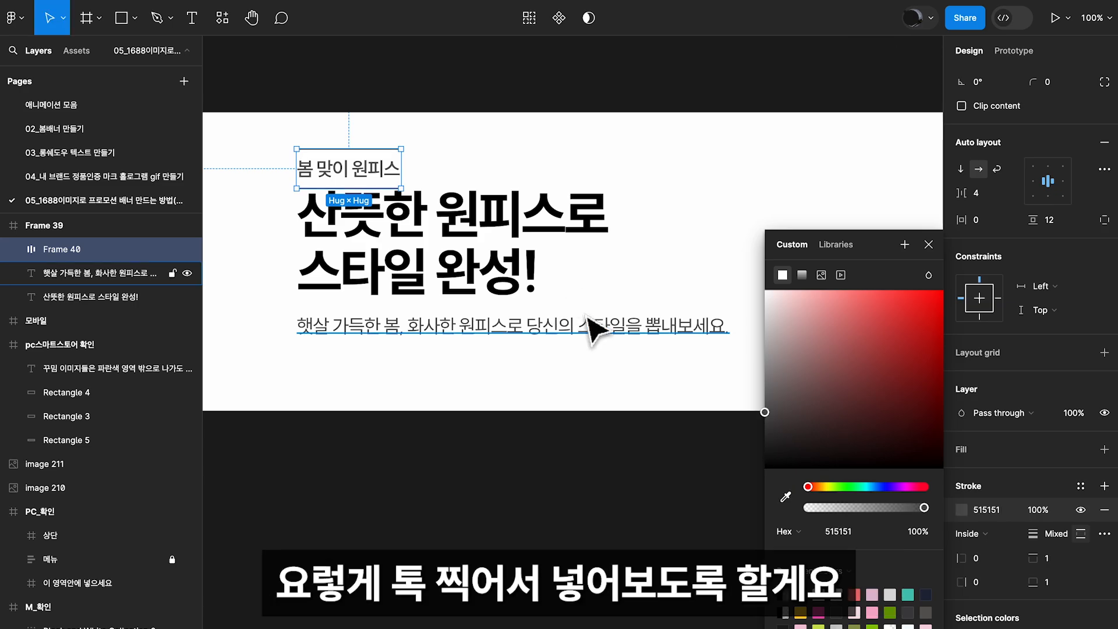
Close the stroke colour settings and nudge the label frame above the title to Y 45
click(928, 244)
key(minus)
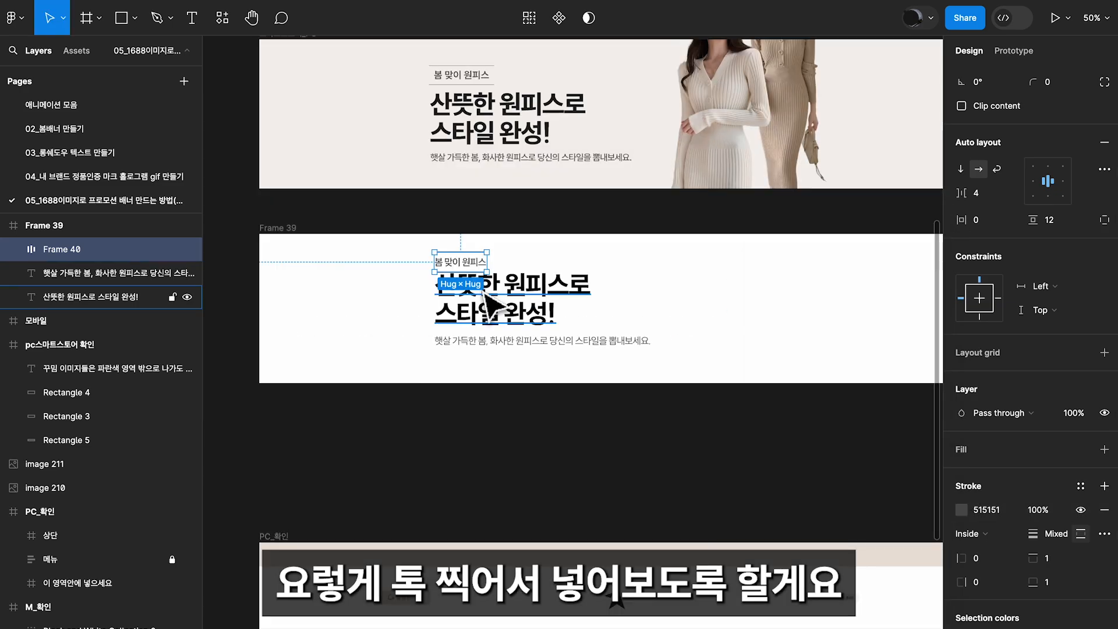
drag(473, 251, 473, 259)
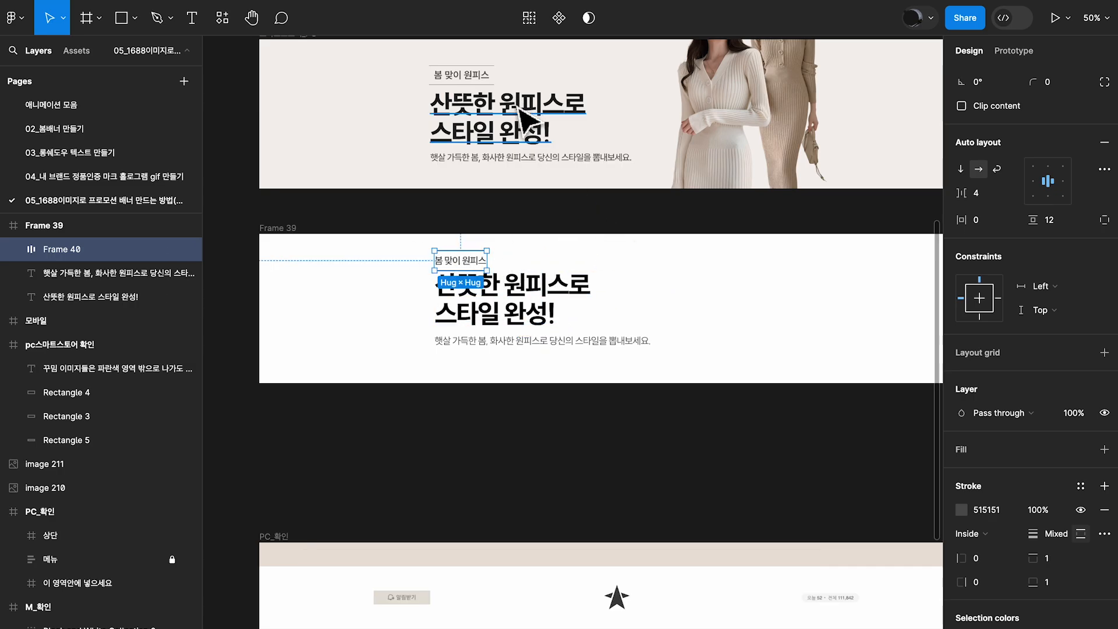
Set the label frame's horizontal padding to 8 so its lines extend past the text, like the reference banner's label
click(488, 75)
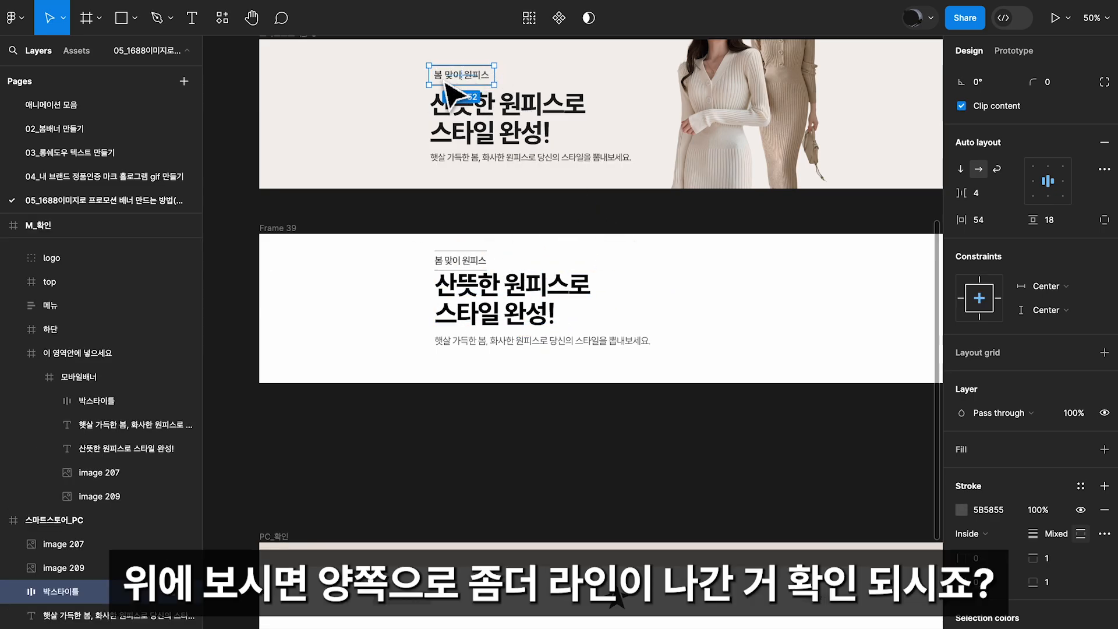
click(463, 263)
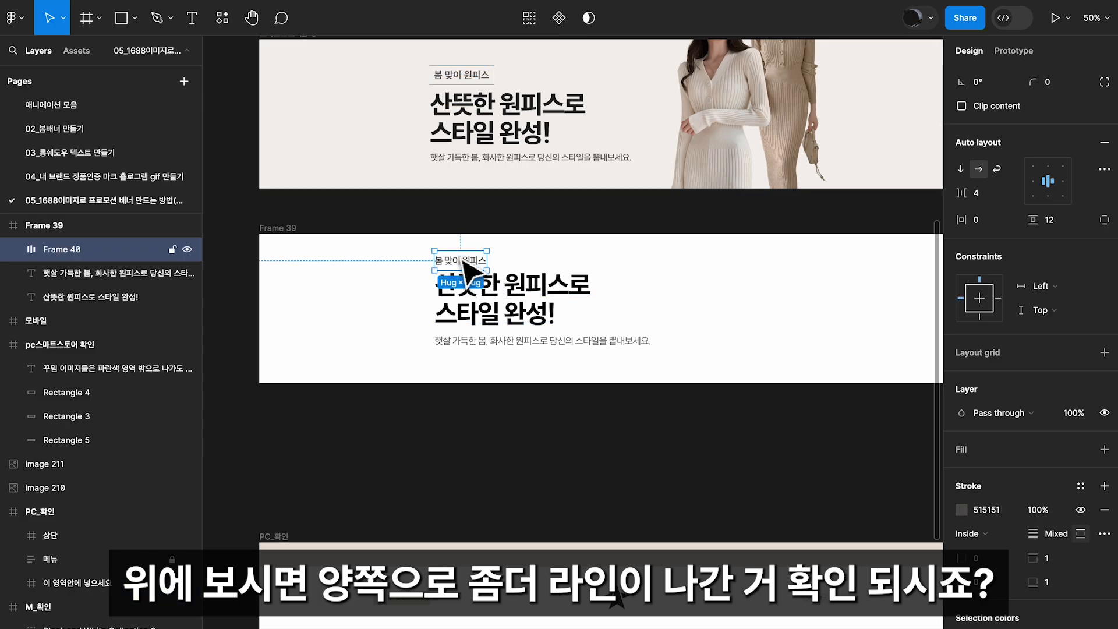
scroll(1060, 264, up, 2)
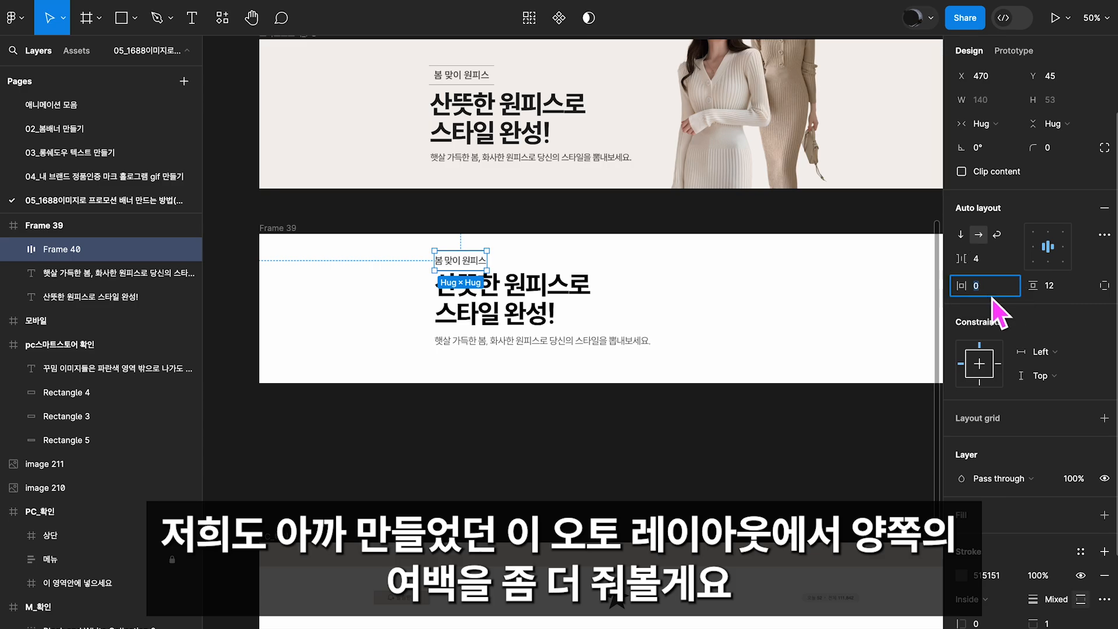
text(8)
key(Return)
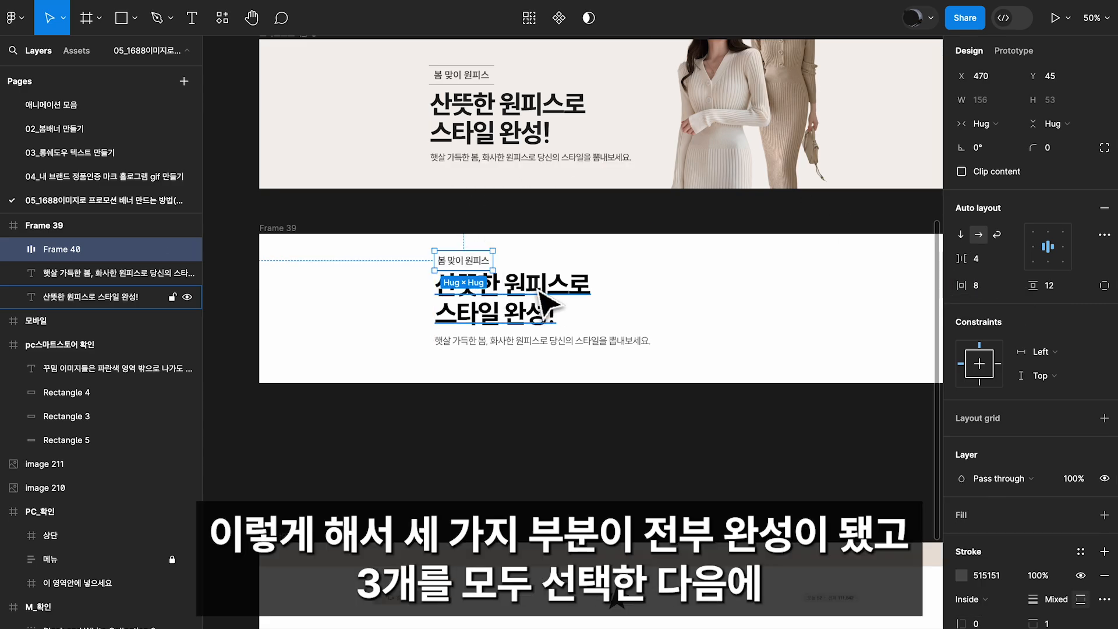
Move the label, title and description together slightly down to Y 57 and wrap all three in one frame
key(ctrl+a)
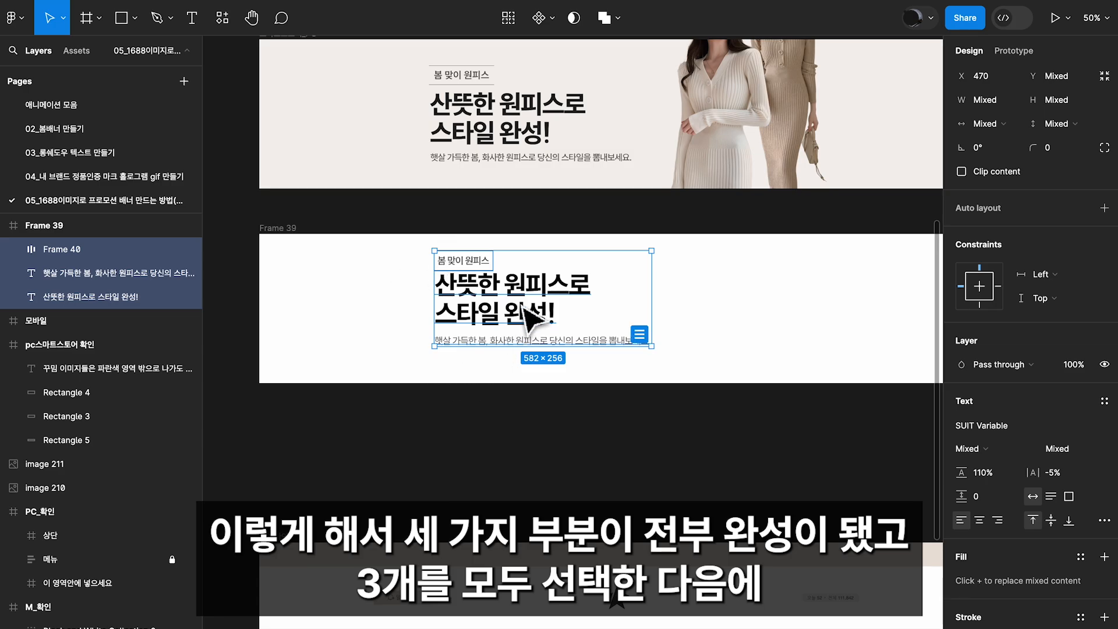
drag(505, 290, 505, 294)
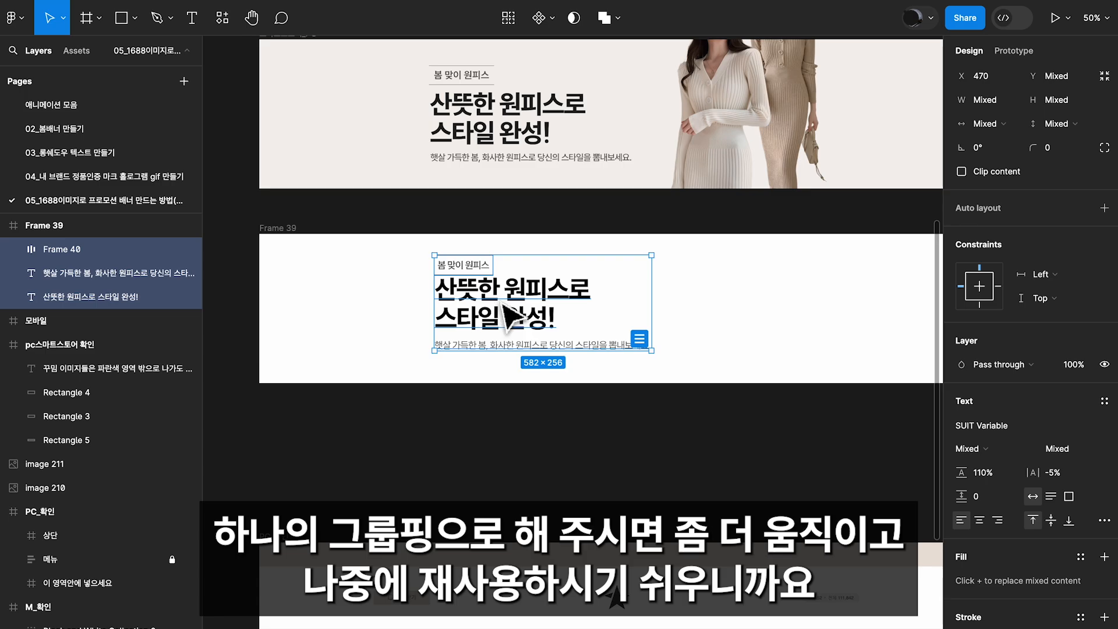
right_click(508, 314)
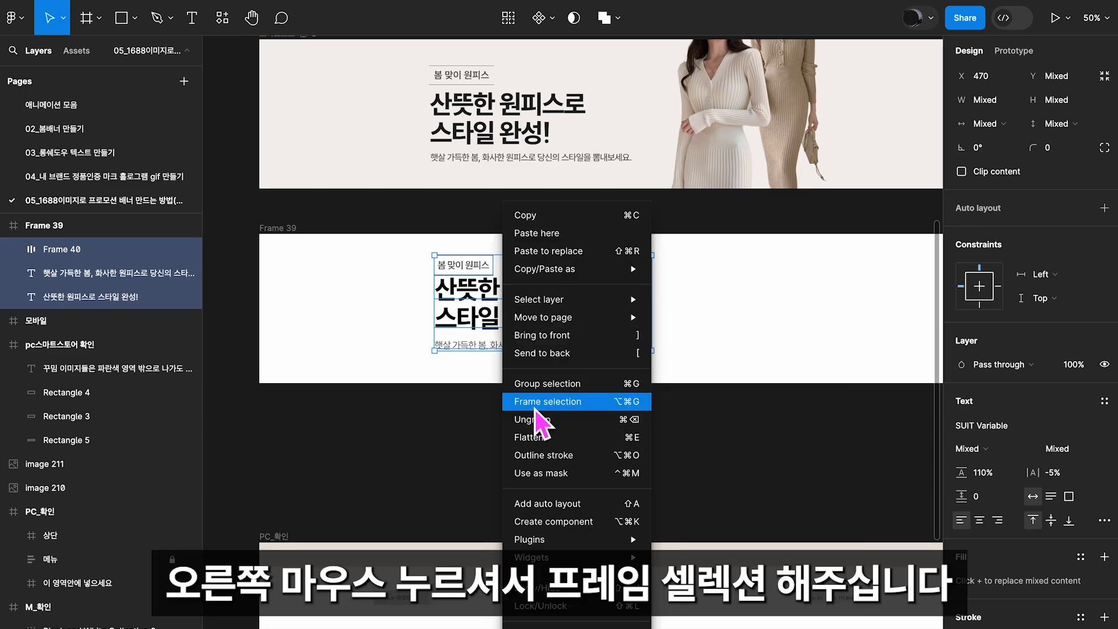
click(558, 405)
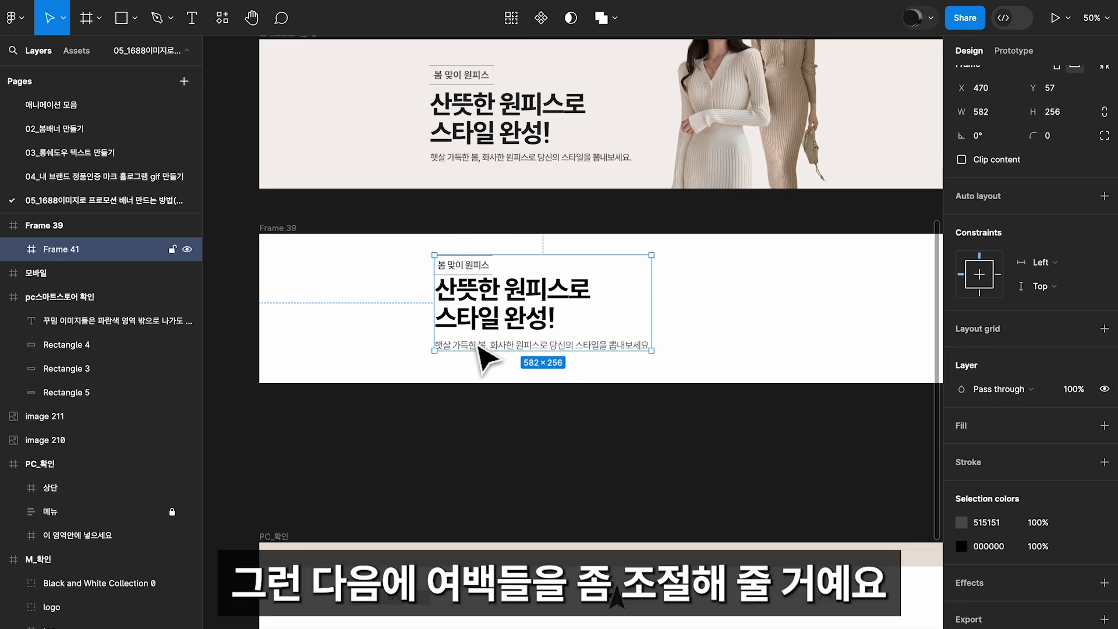
Move the title down to Y 64 inside the new text frame, widening the gap under the label
click(489, 135)
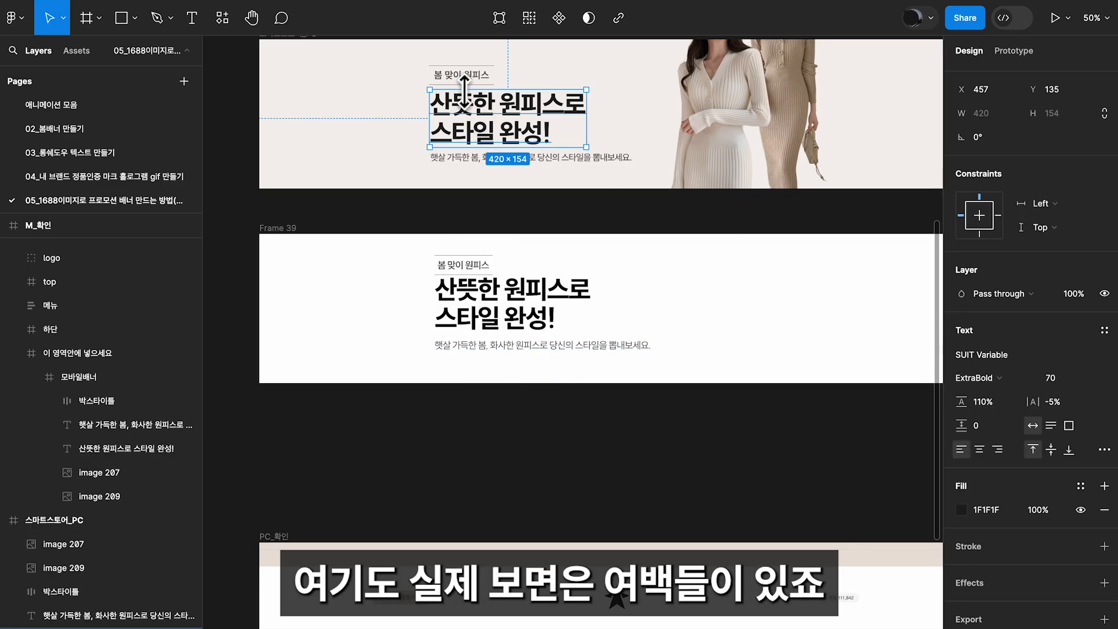
click(508, 317)
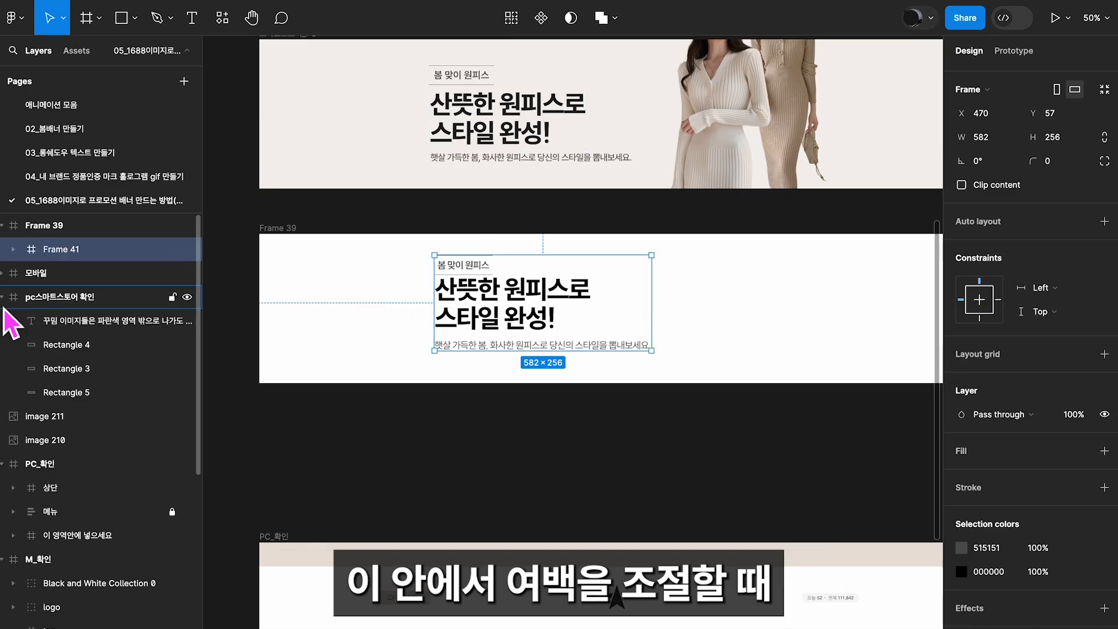
click(21, 249)
double_click(500, 305)
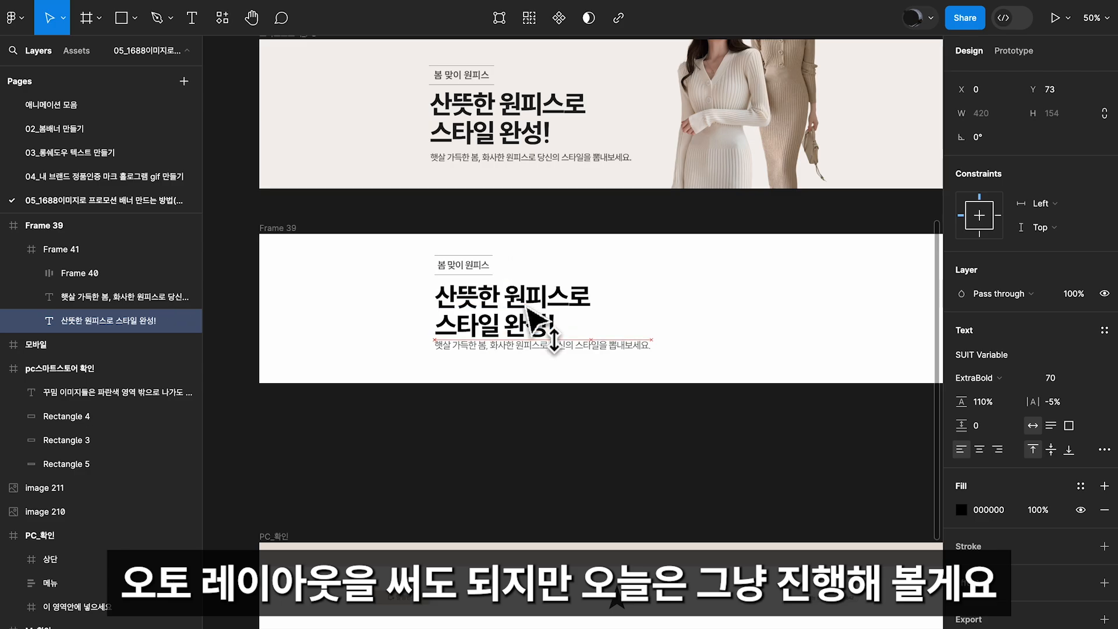
click(515, 326)
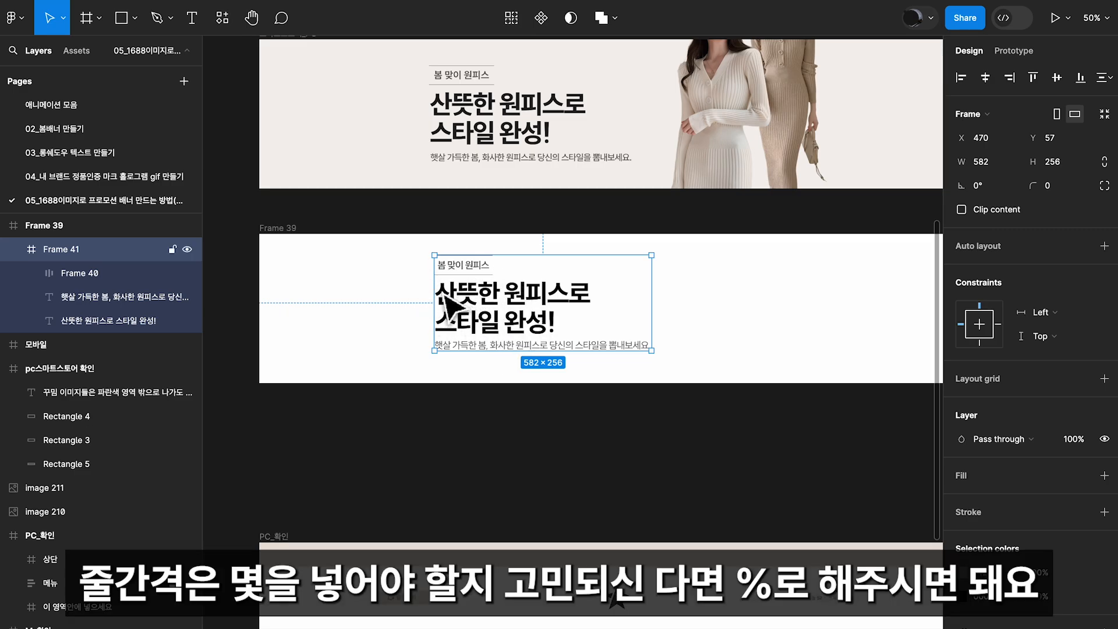
Check the title's line-height setting
double_click(469, 314)
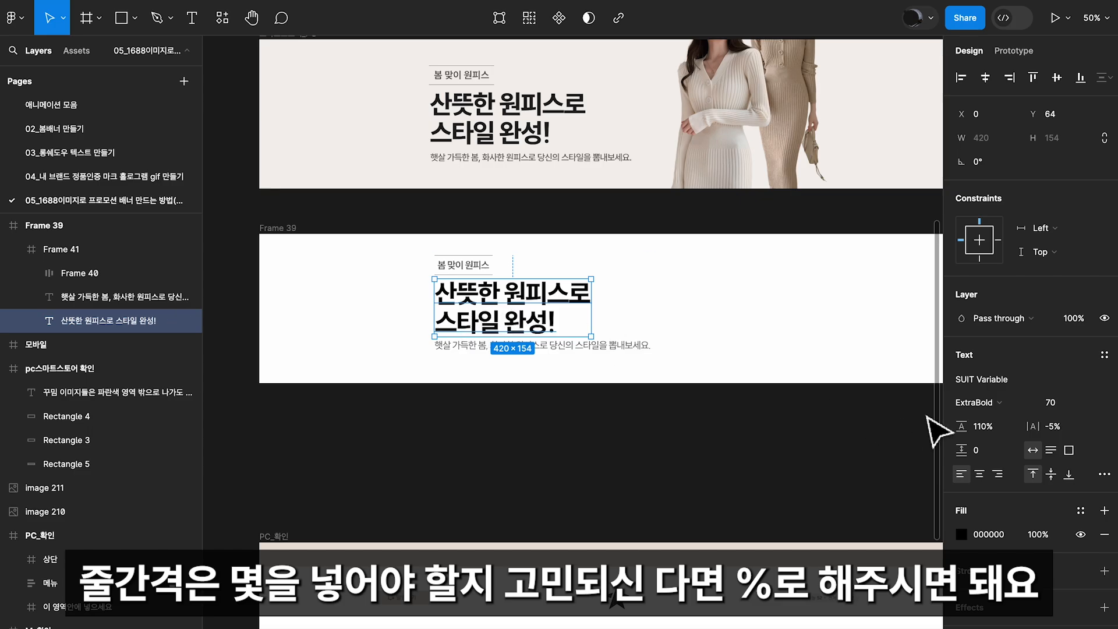
click(995, 433)
drag(987, 436, 973, 436)
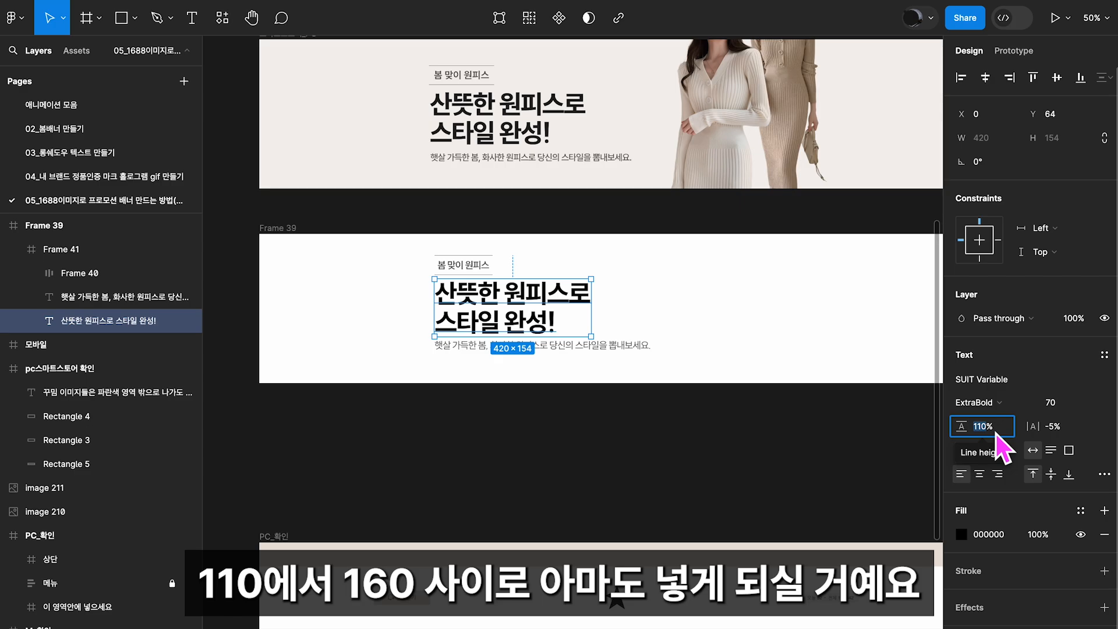
click(493, 301)
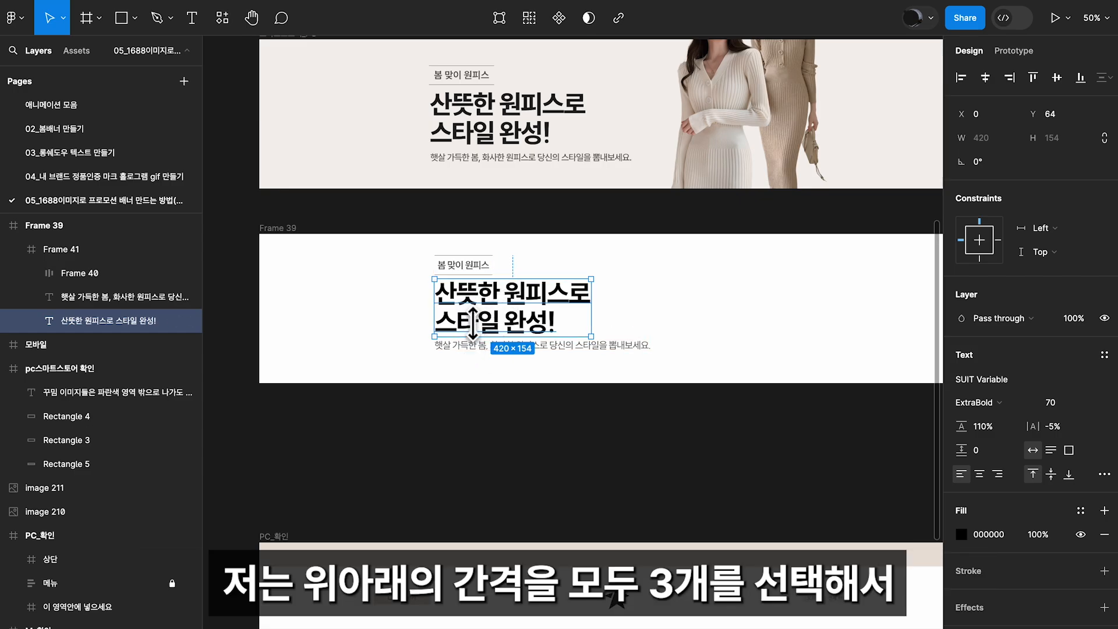
Tidy up the label, title and description into even vertical spacing and set the gap between them to 12
click(482, 268)
shift+click(489, 316)
shift+click(506, 350)
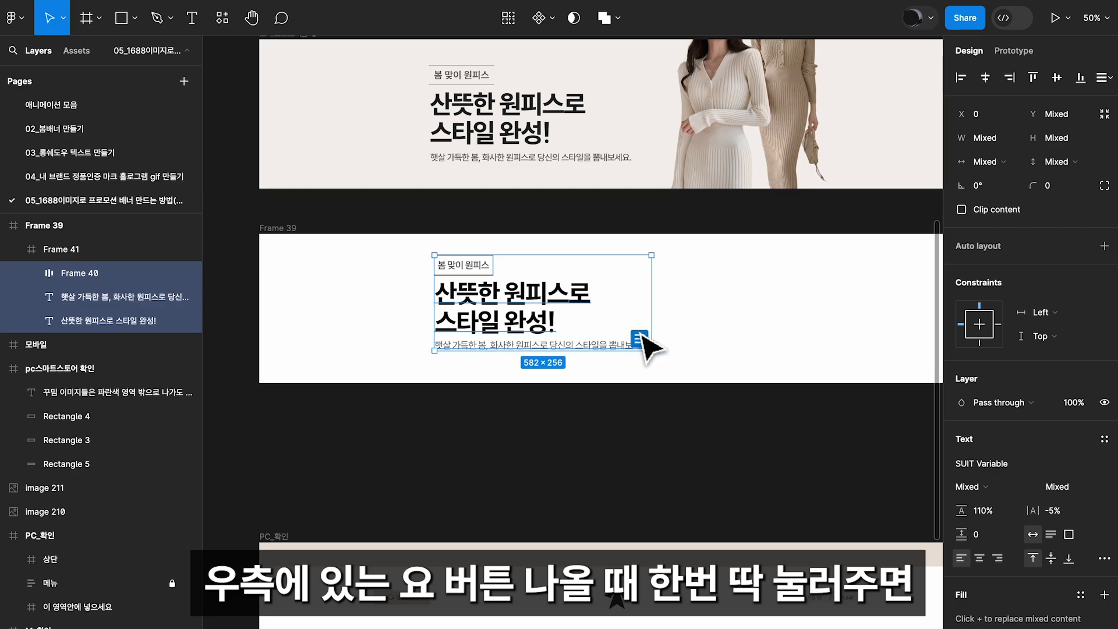
click(640, 338)
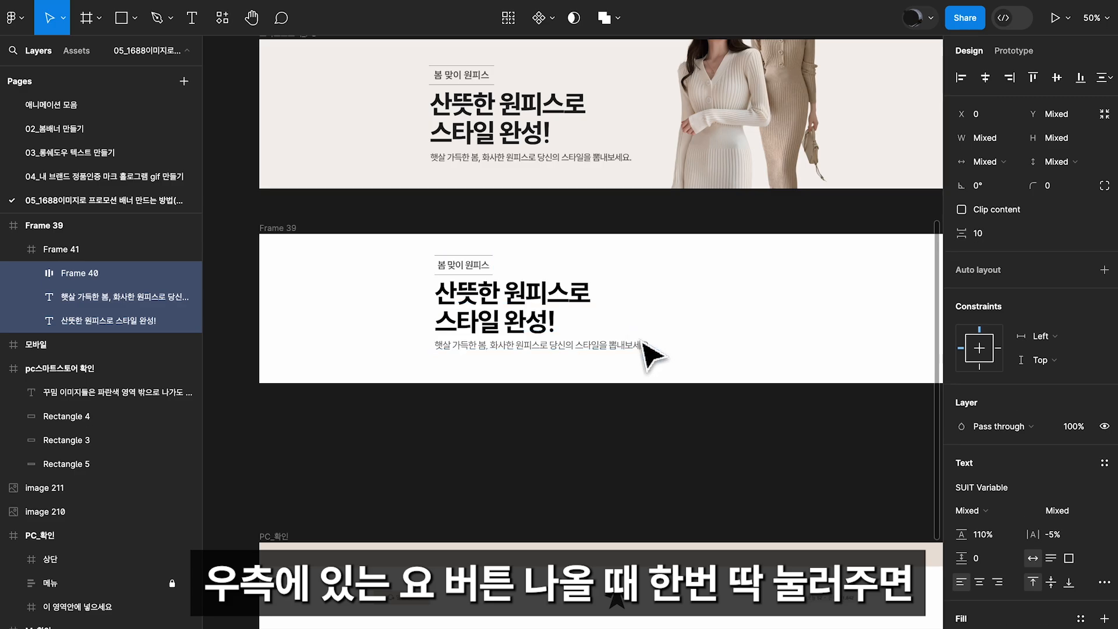
click(992, 239)
key(Return)
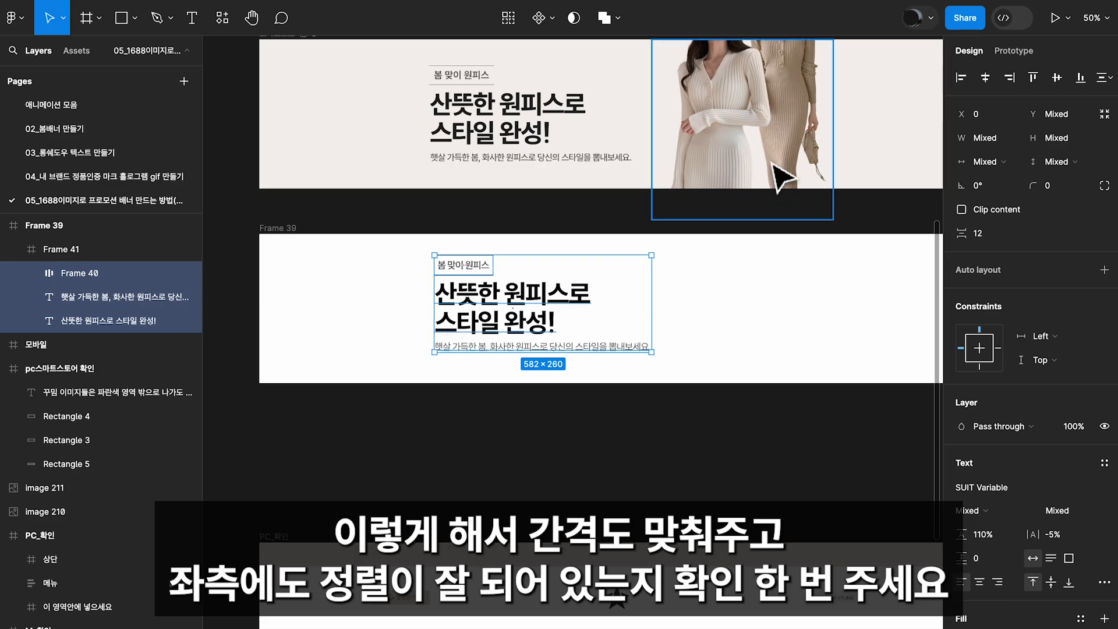
Align the label, title and description along their left edges and deselect them
click(965, 78)
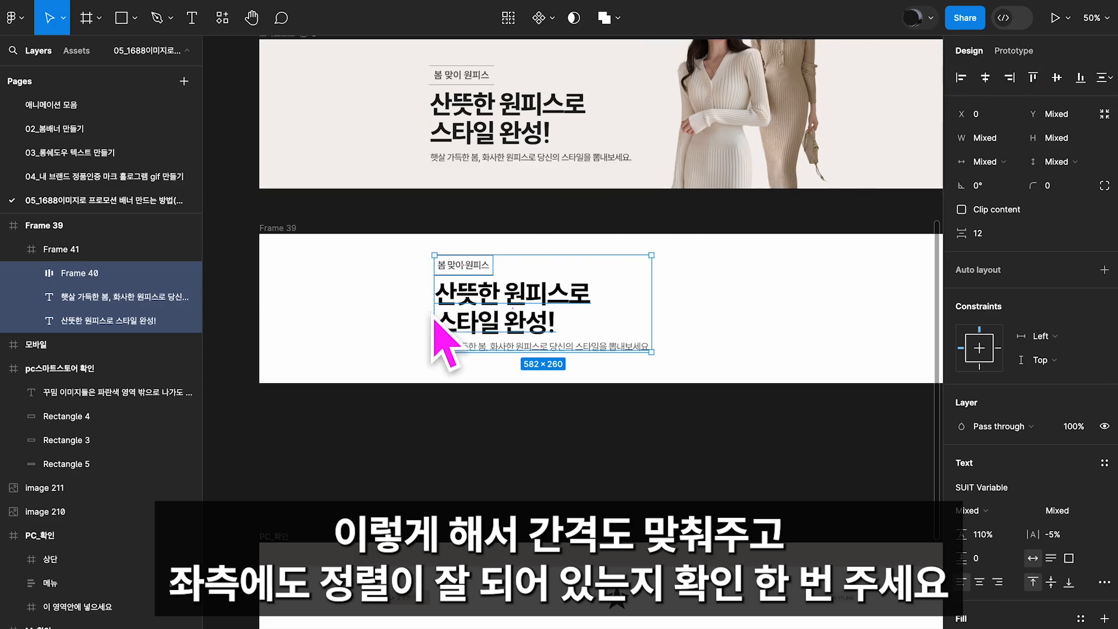
drag(531, 328, 516, 349)
click(361, 291)
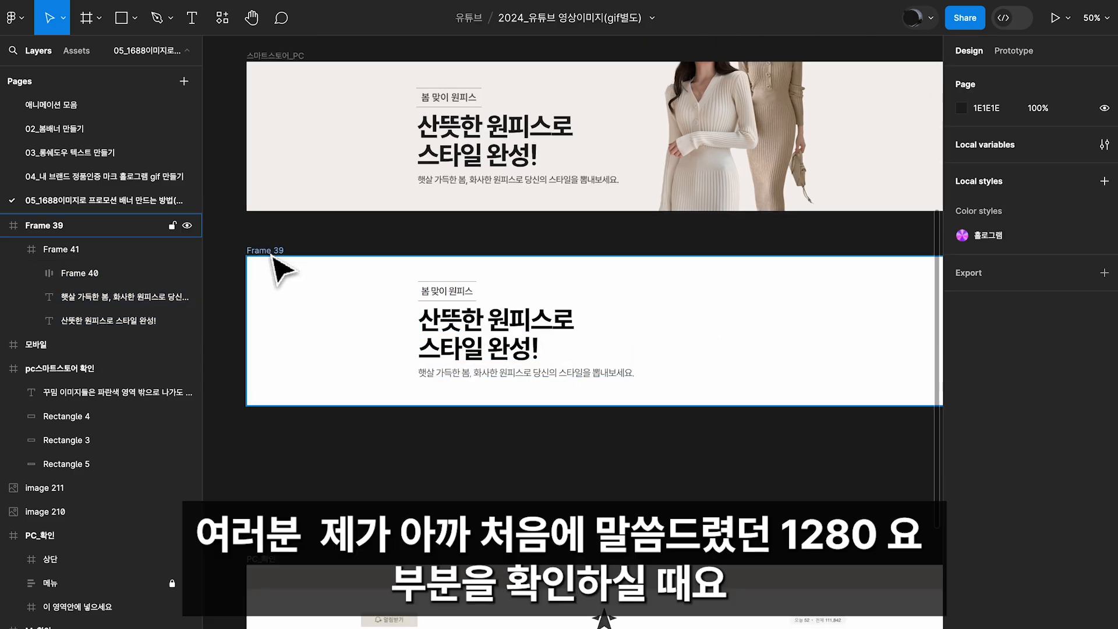
Copy the blue 1280 × 400 rectangle from the PC safe-area guide and paste it into the new banner frame
click(271, 252)
drag(560, 194, 546, 228)
scroll(546, 229, up, 6)
click(787, 199)
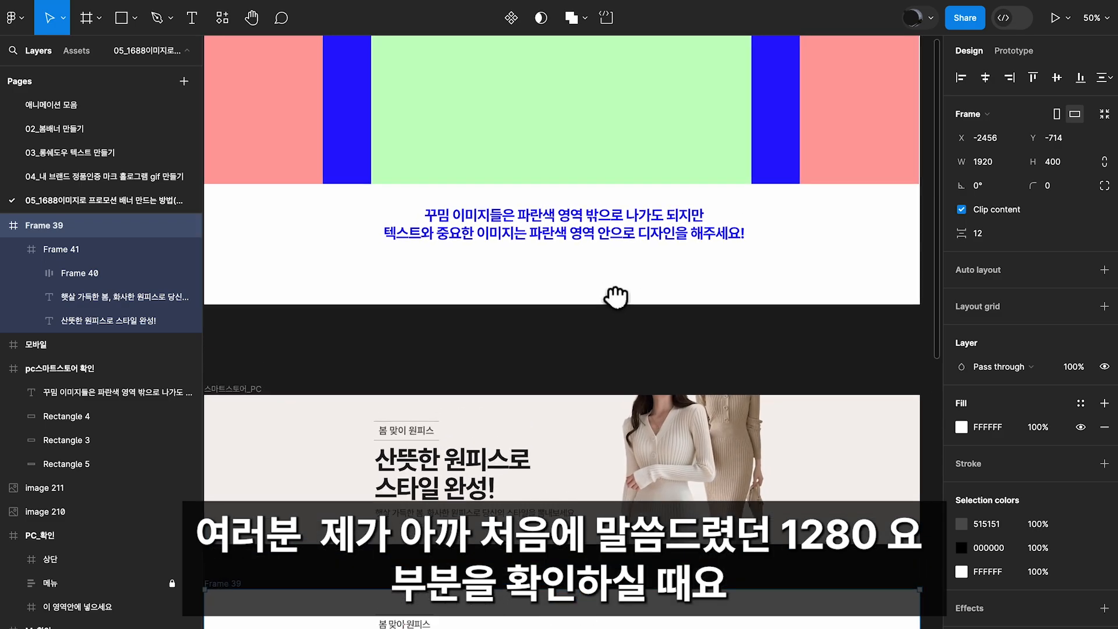
drag(669, 349, 704, 62)
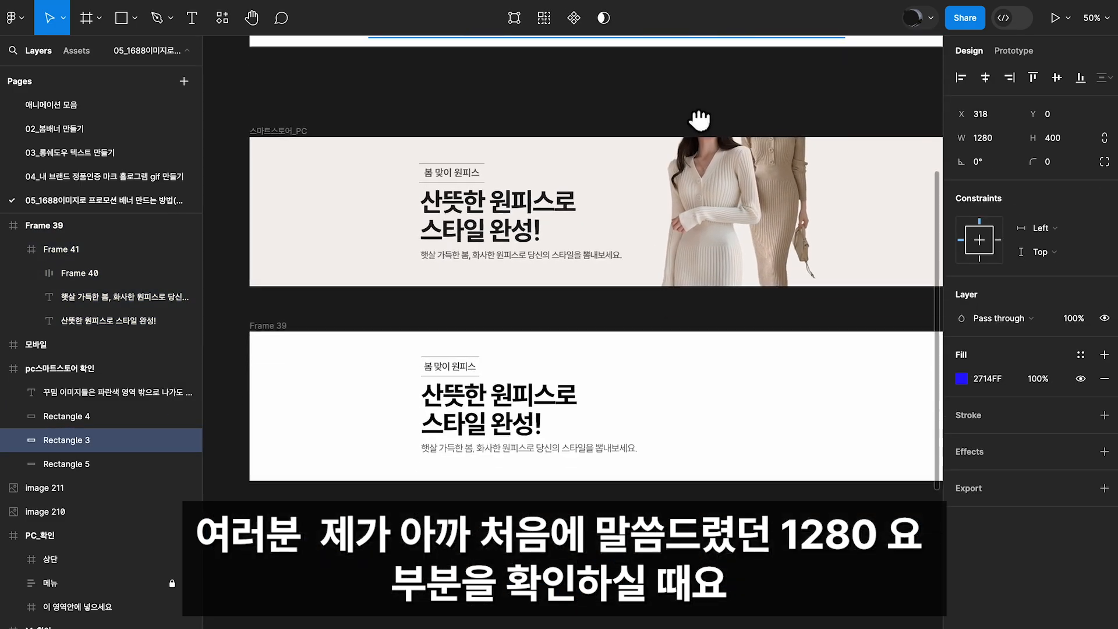
click(260, 293)
key(ctrl+v)
drag(620, 358, 663, 314)
click(260, 293)
Place vertical ruler guides at 318 and 1598 along the blue rectangle's side edges, and delete the rectangle
key(shift+r)
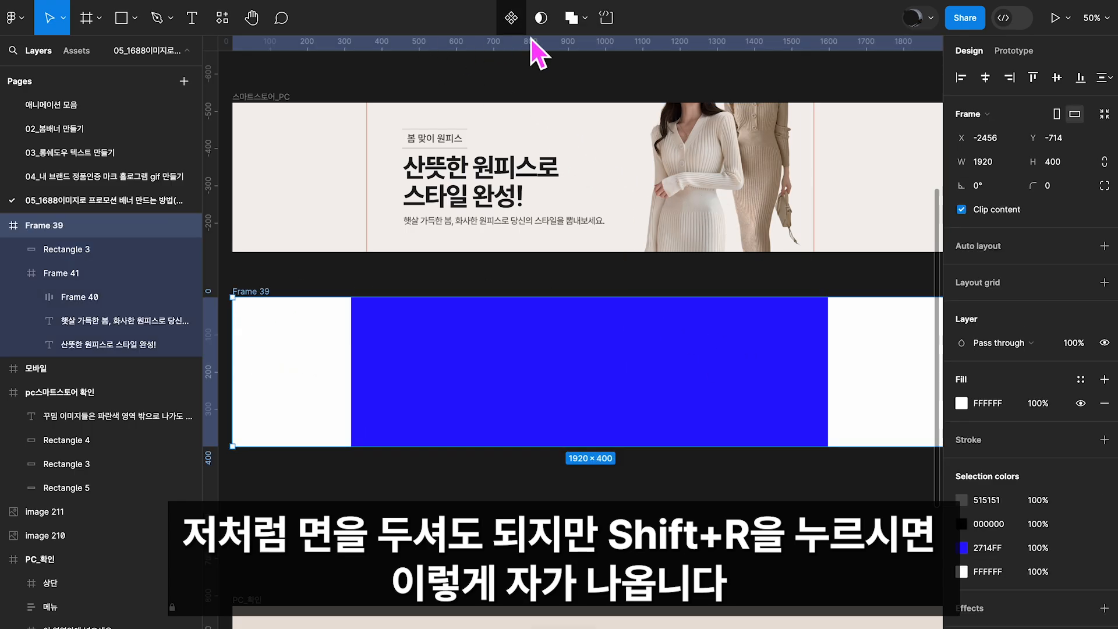
click(400, 337)
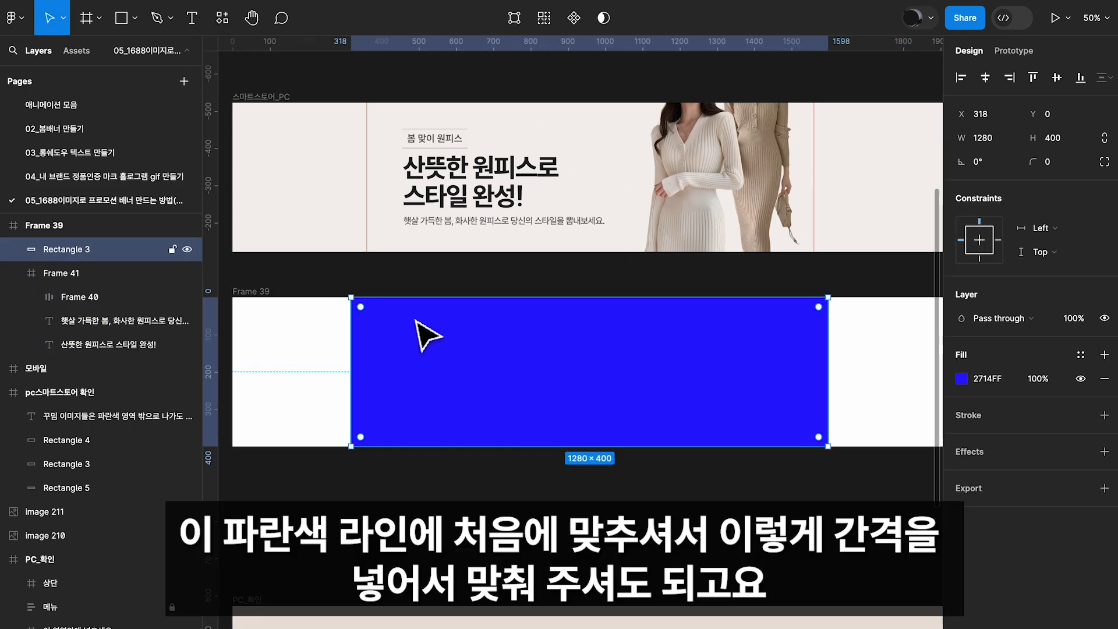
drag(227, 343, 351, 356)
drag(210, 332, 828, 359)
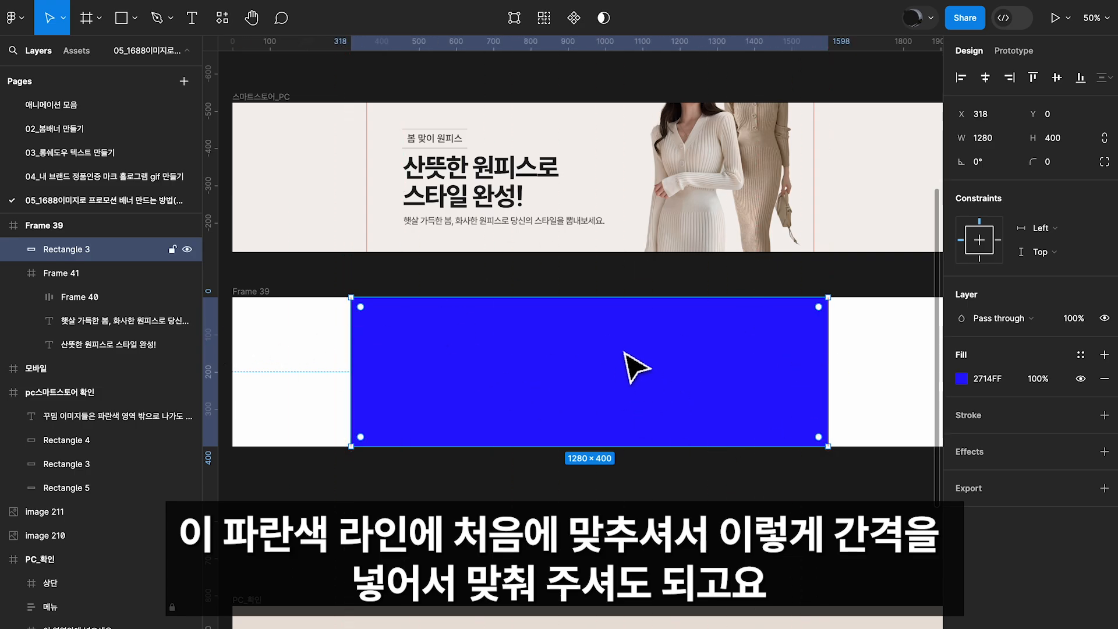
key(Delete)
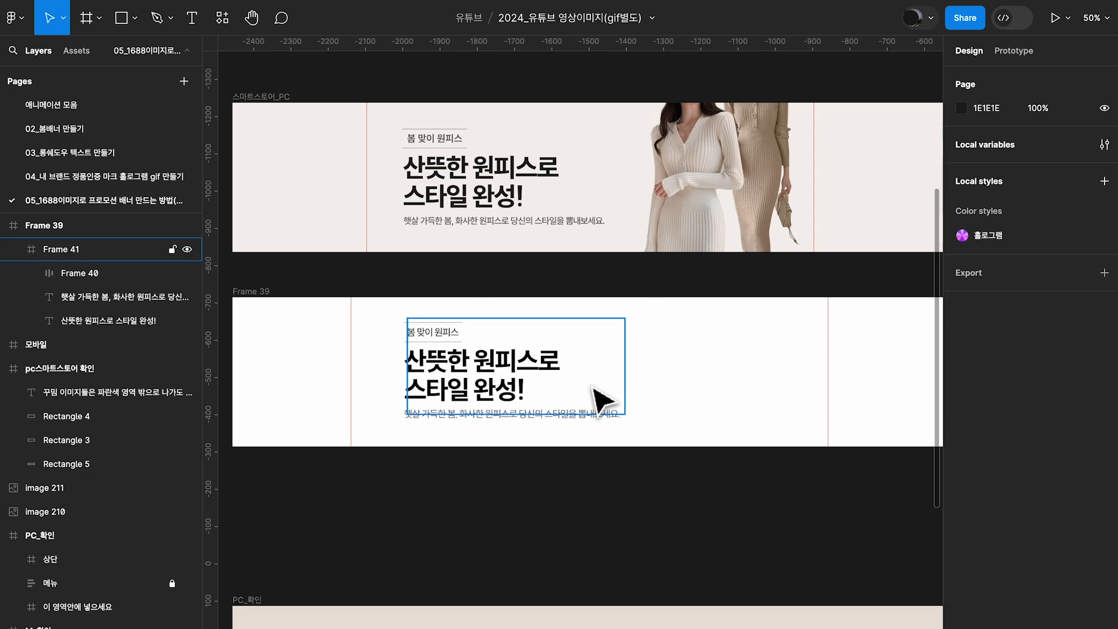
Add a layout grid to the new 1920 × 400 banner frame and change its type to Columns
scroll(676, 291, down, 2)
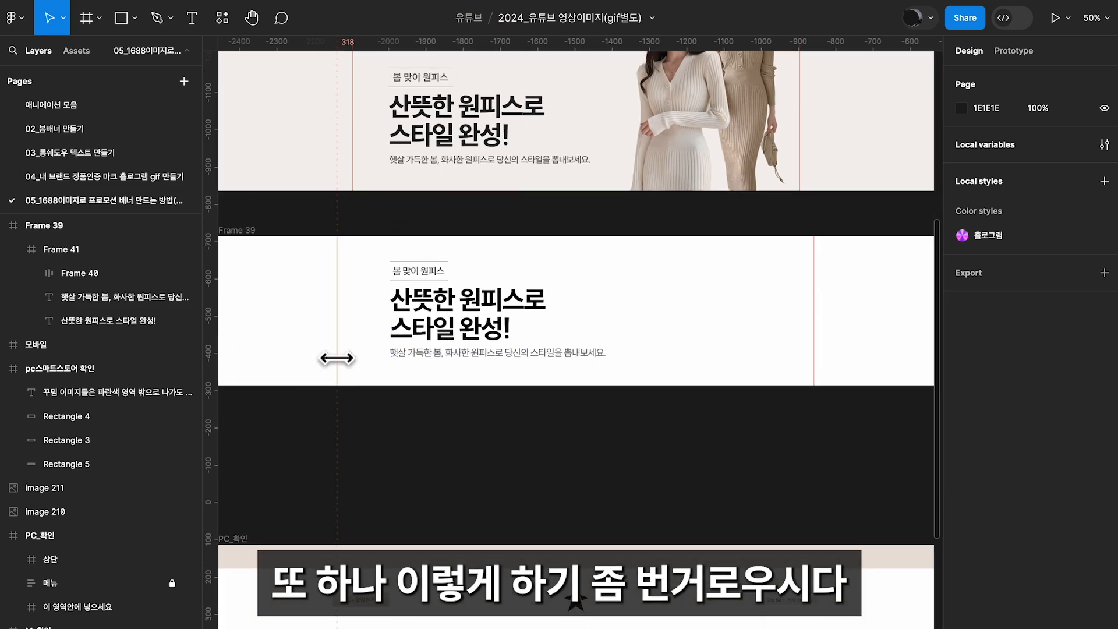
click(249, 231)
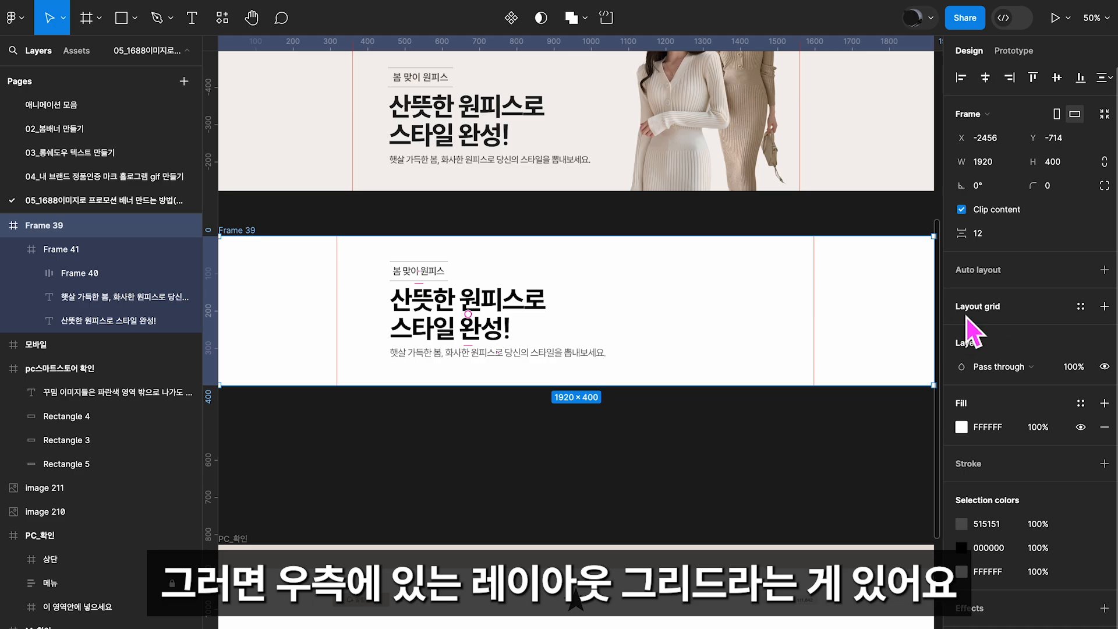
click(1104, 306)
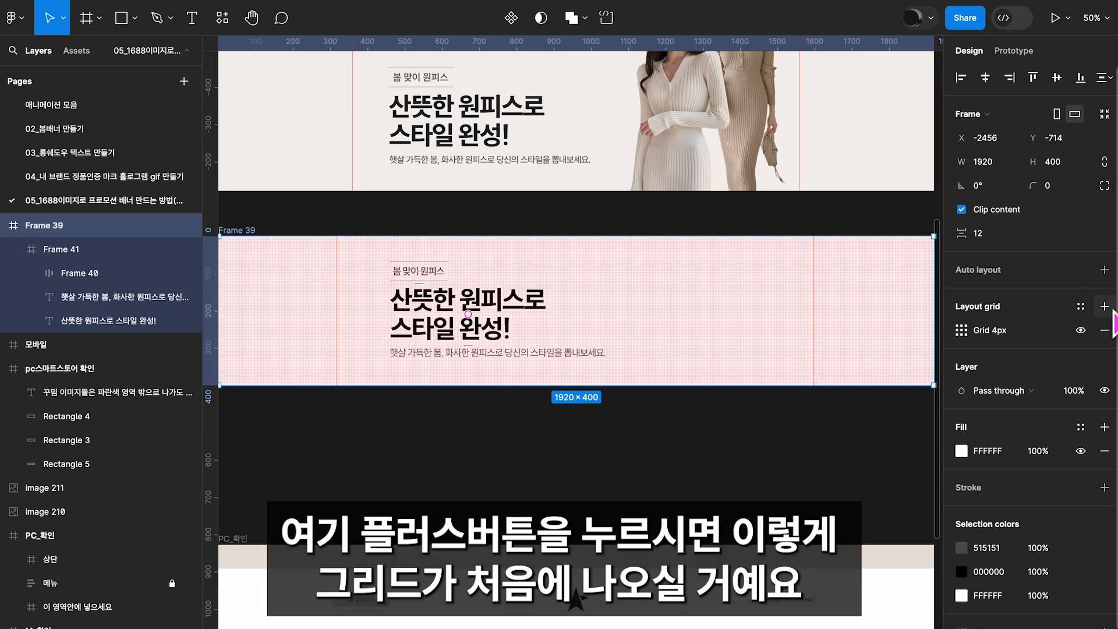
click(969, 337)
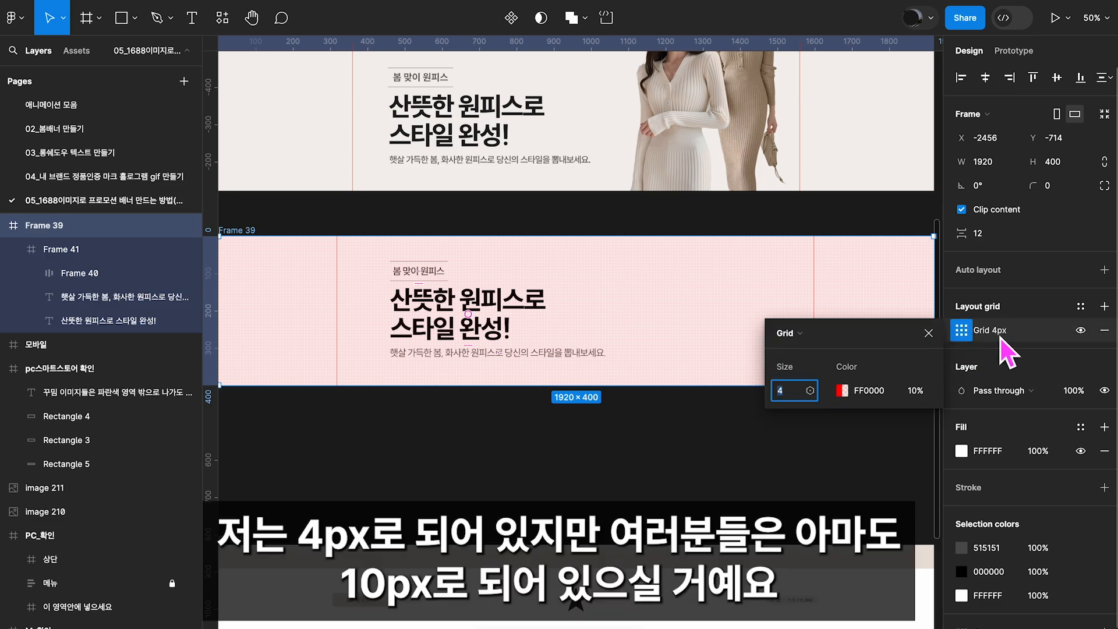
click(791, 333)
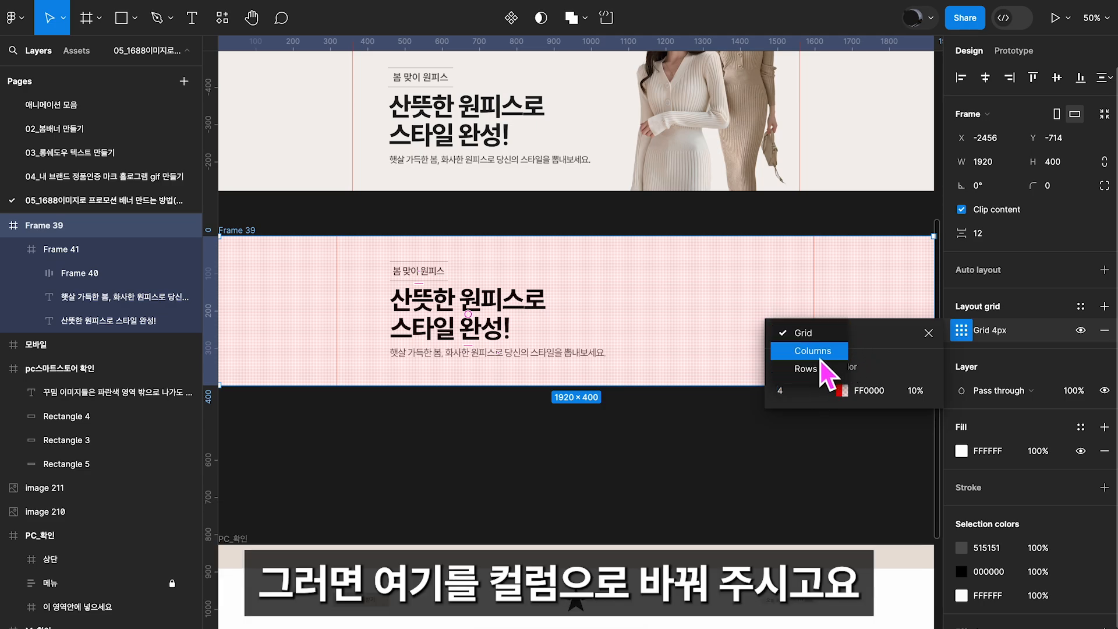
click(821, 356)
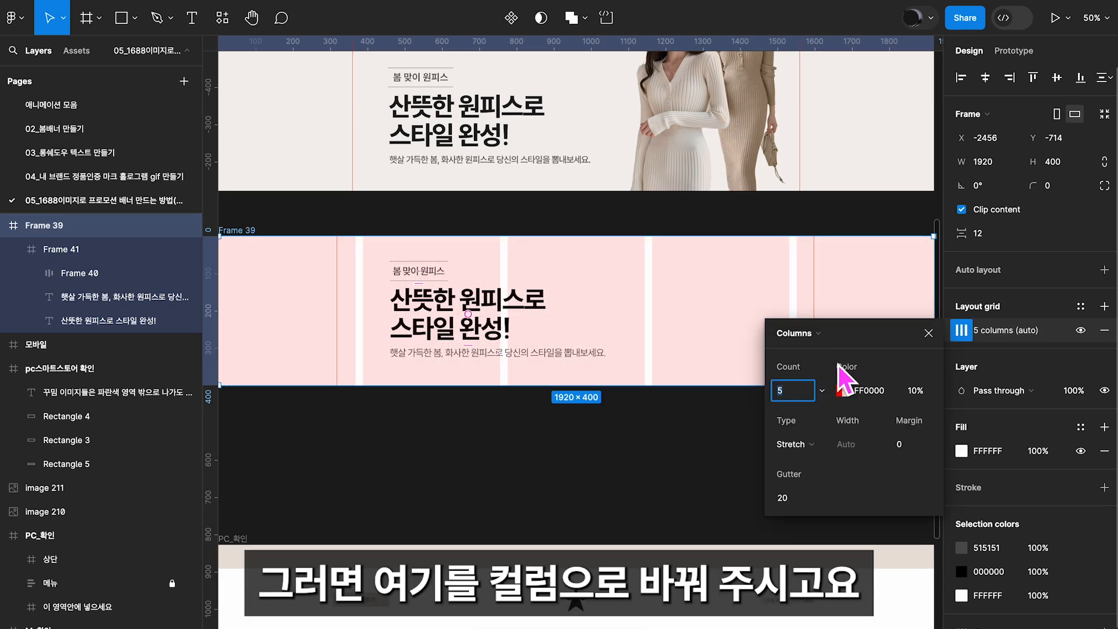
Set the layout grid to one centred column with a width of 1280 and close its settings
click(814, 444)
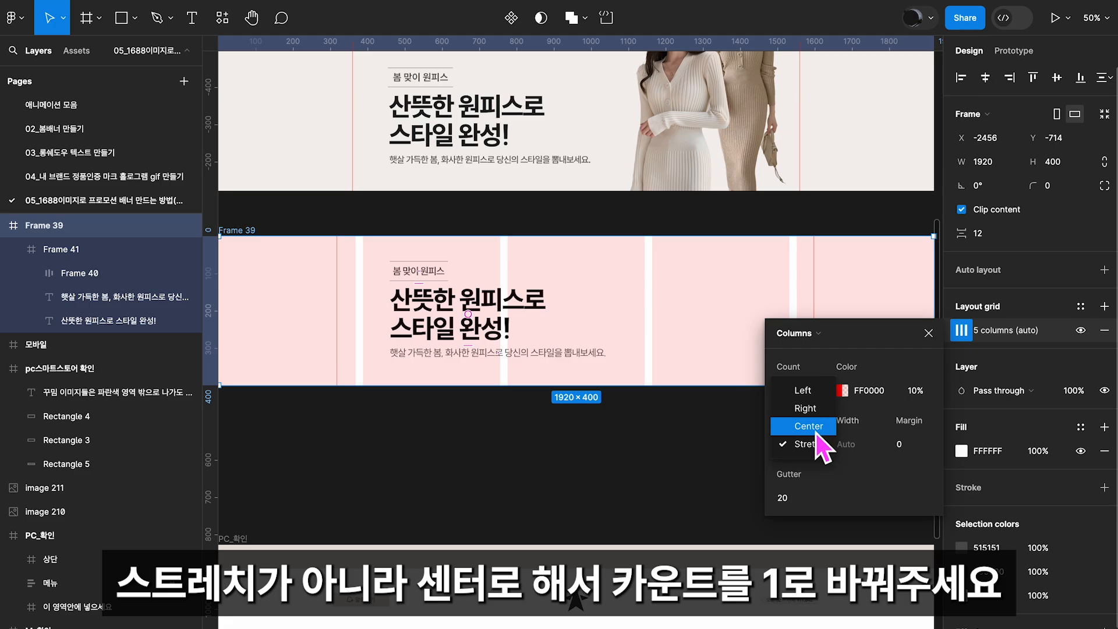
click(814, 430)
click(797, 398)
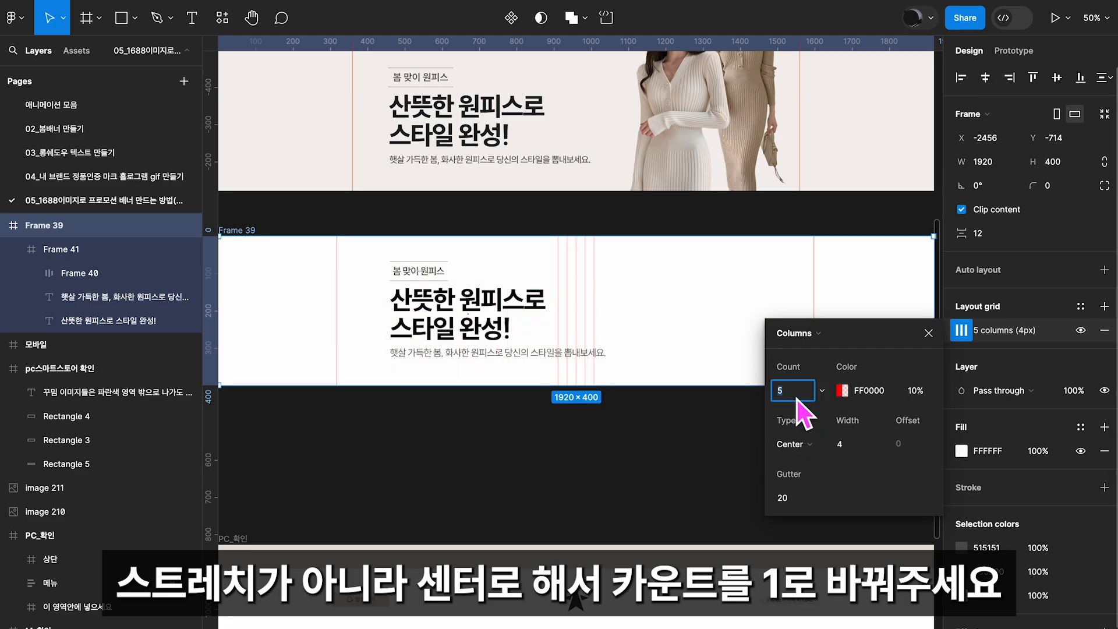
text(1)
key(Return)
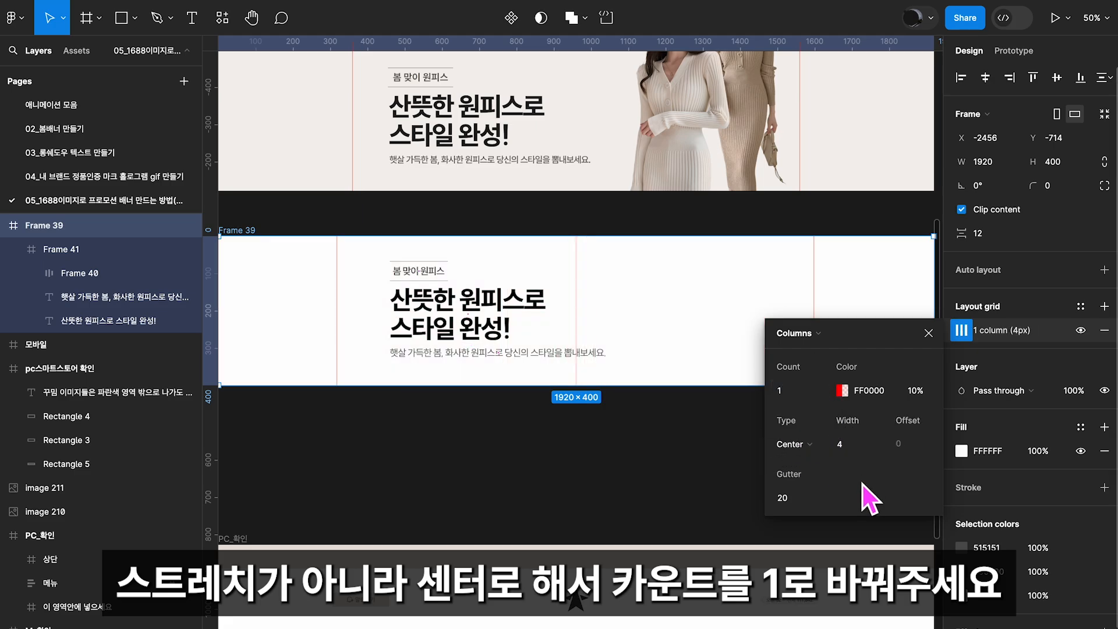
click(850, 446)
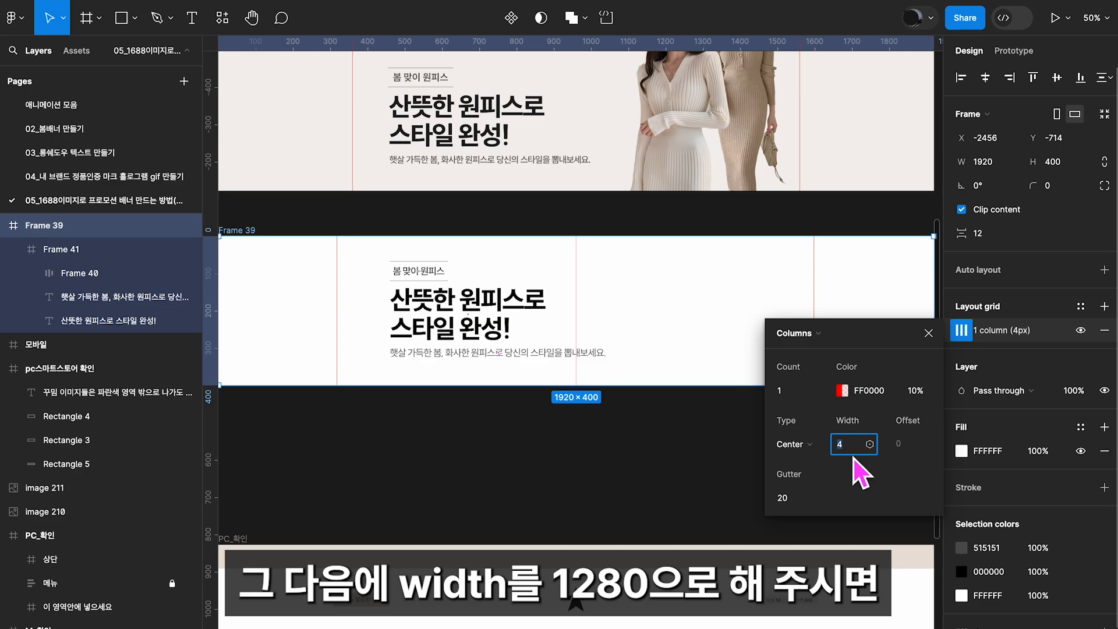
text(1280)
key(Return)
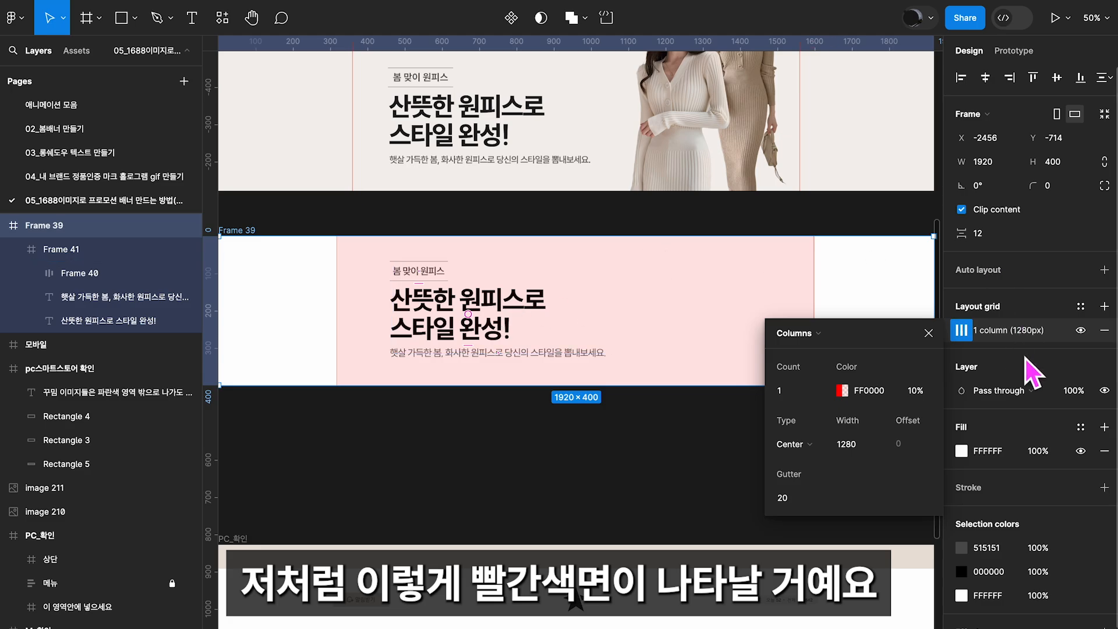
click(928, 333)
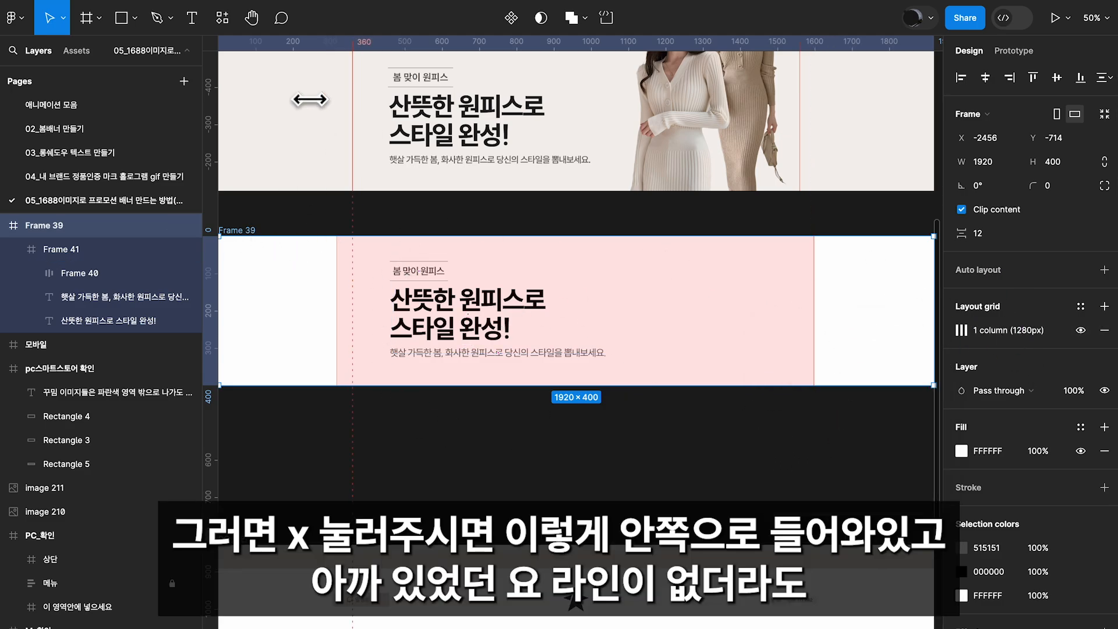
Remove the left ruler guide from the reference banner and both ruler guides from the new banner frame, and deselect
drag(351, 95, 174, 125)
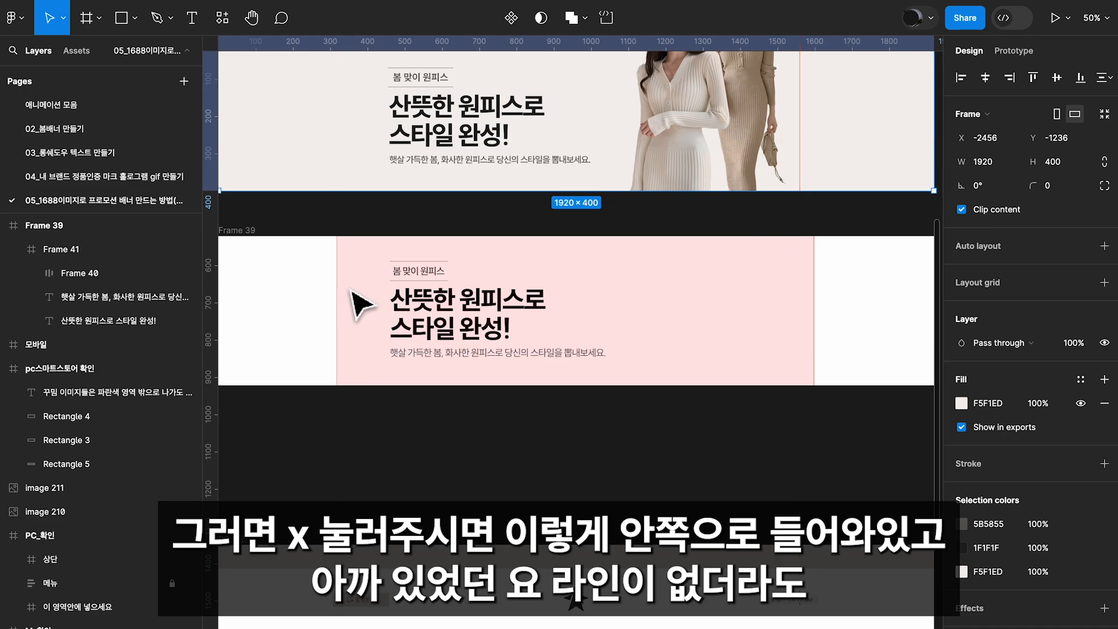
click(279, 309)
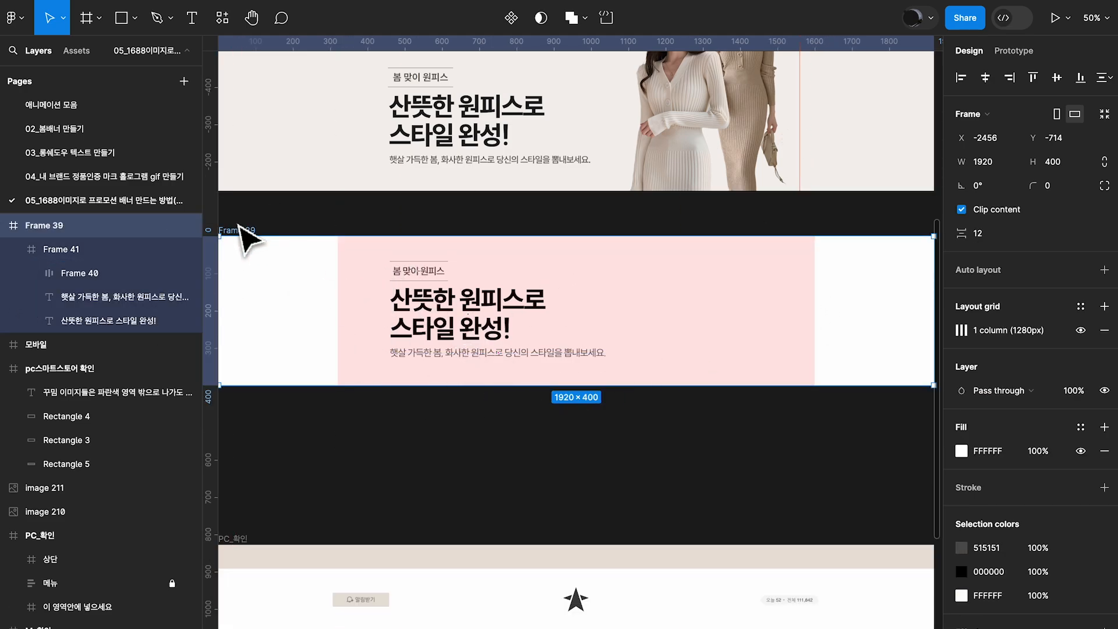
key(Escape)
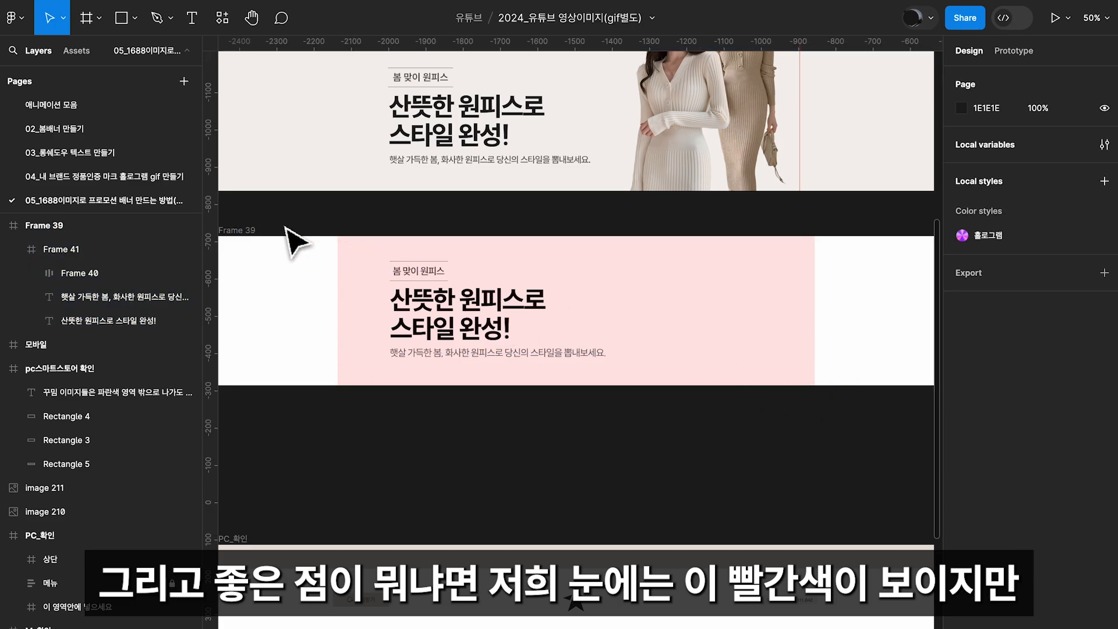
click(249, 242)
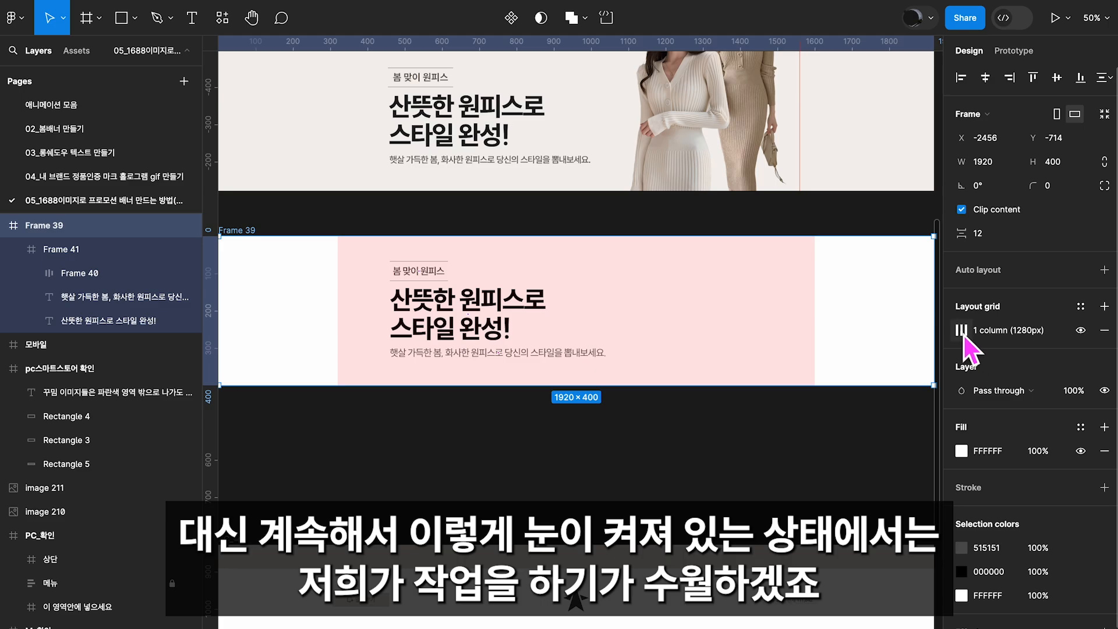
click(444, 303)
click(69, 278)
shift+click(79, 323)
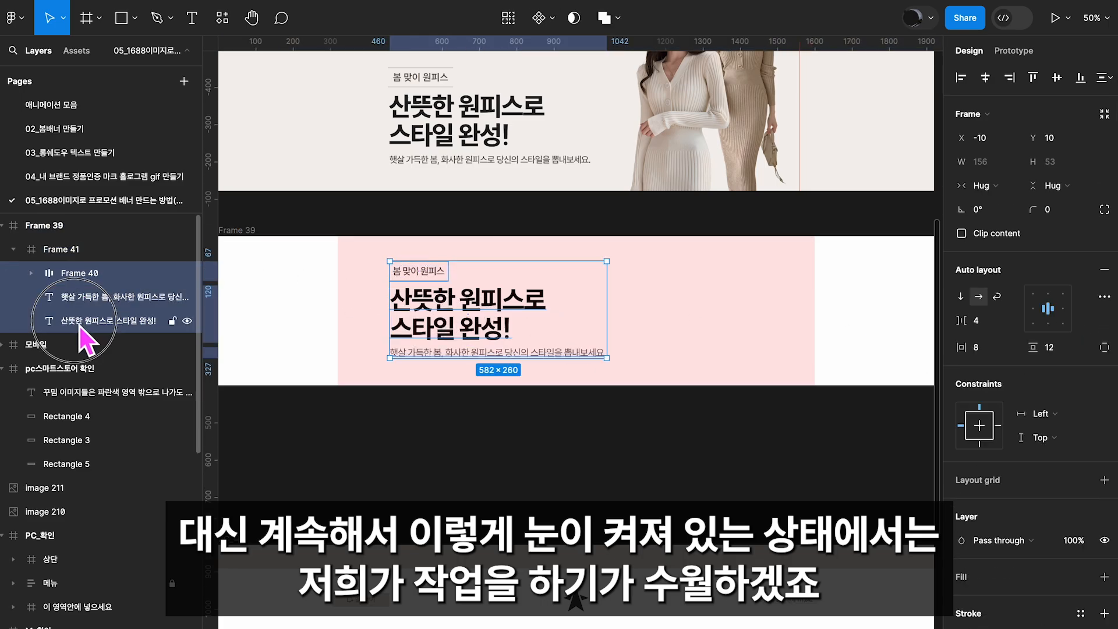
key(super+z)
key(super+z)
Move the text group inside the 1280 px column to X 422, Y 72 and deselect it
drag(480, 307, 447, 349)
key(space)
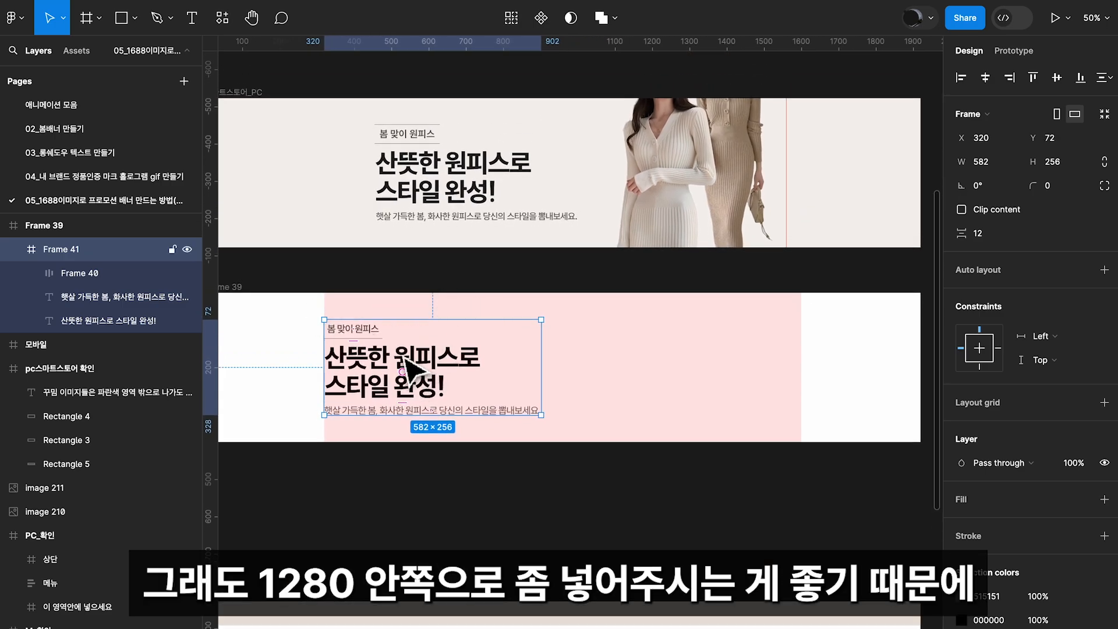
drag(391, 365, 427, 362)
mouse_move(499, 322)
mouse_down()
mouse_move(506, 369)
mouse_move(515, 295)
mouse_move(515, 327)
mouse_move(497, 333)
mouse_up()
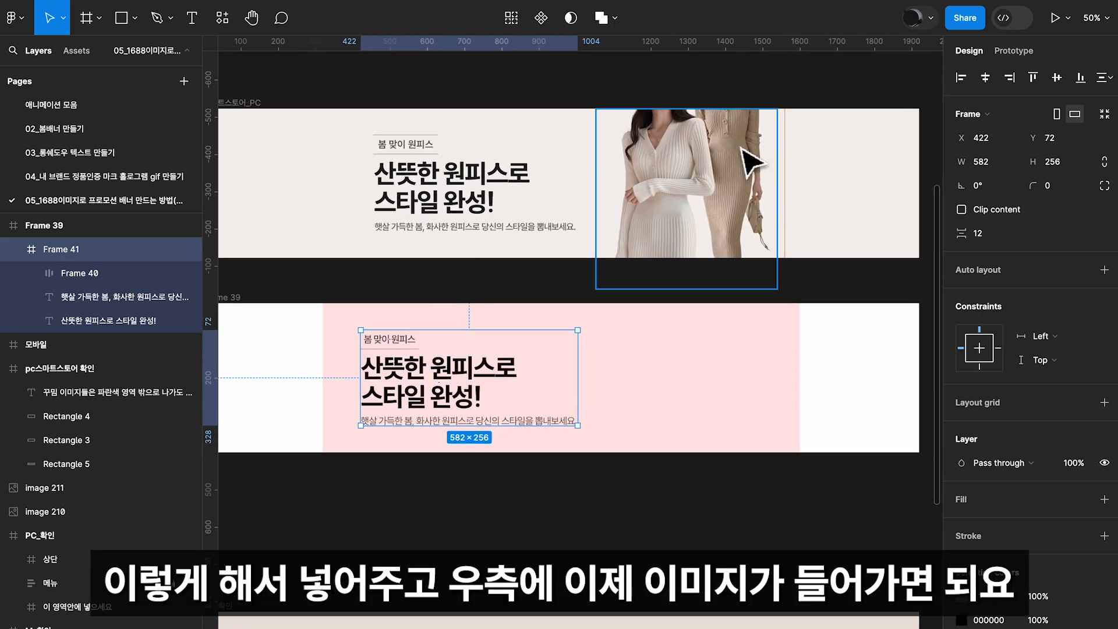
click(678, 500)
Remove the backgrounds of the two model photos beside the mobile banner with the Remove BG plugin
drag(645, 474, 325, 488)
drag(751, 379, 476, 353)
drag(675, 365, 482, 347)
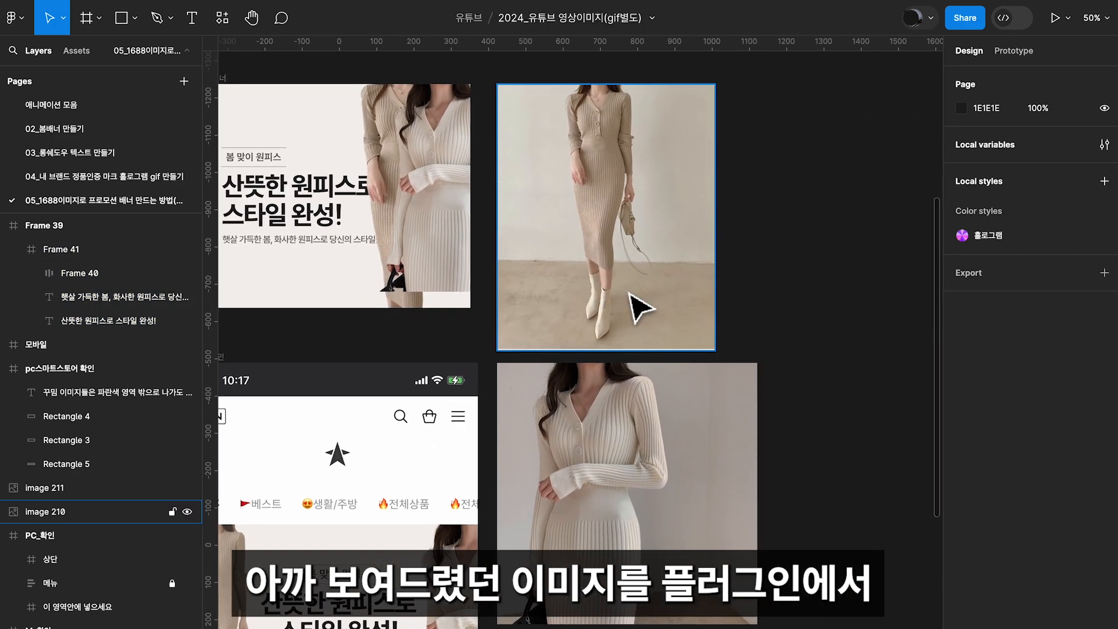
click(640, 307)
shift+click(657, 446)
key(shift+i)
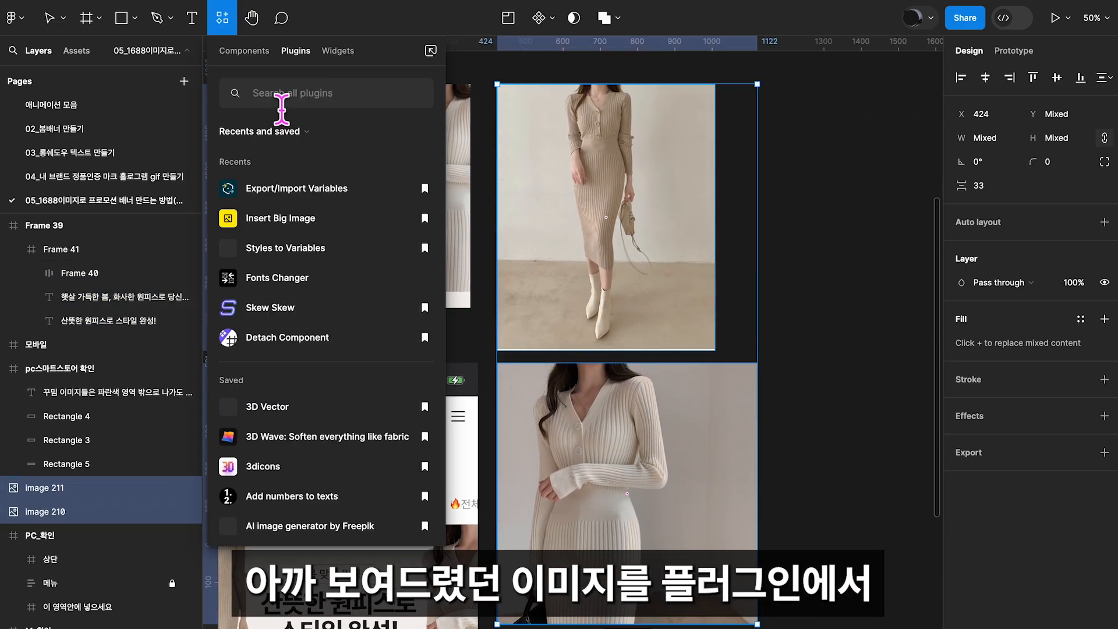
click(282, 107)
text(ㄱㄷ)
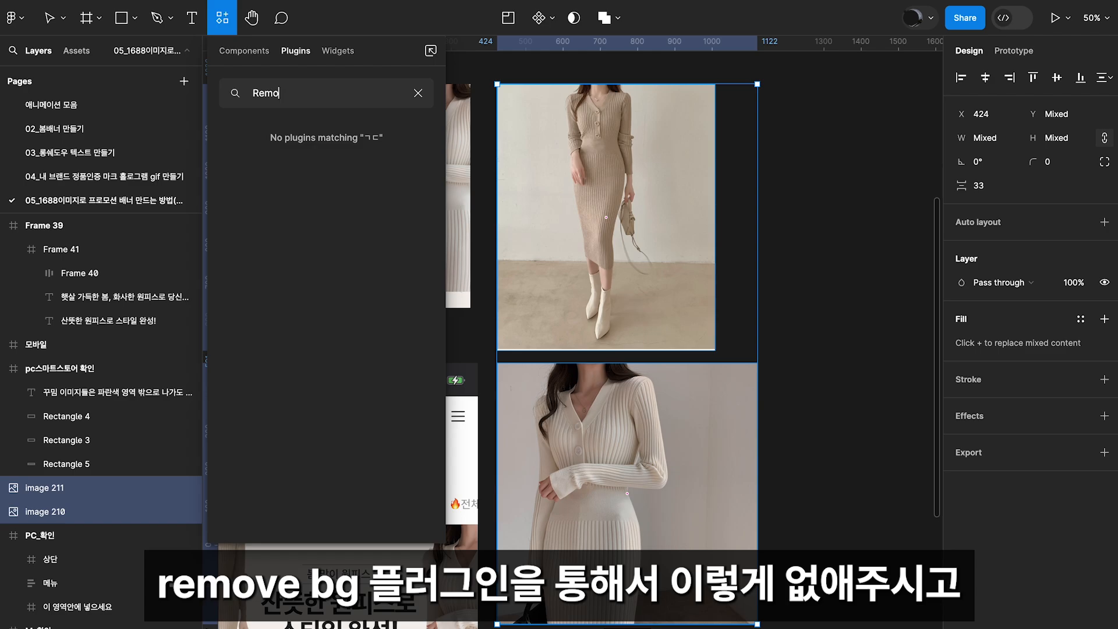
click(288, 157)
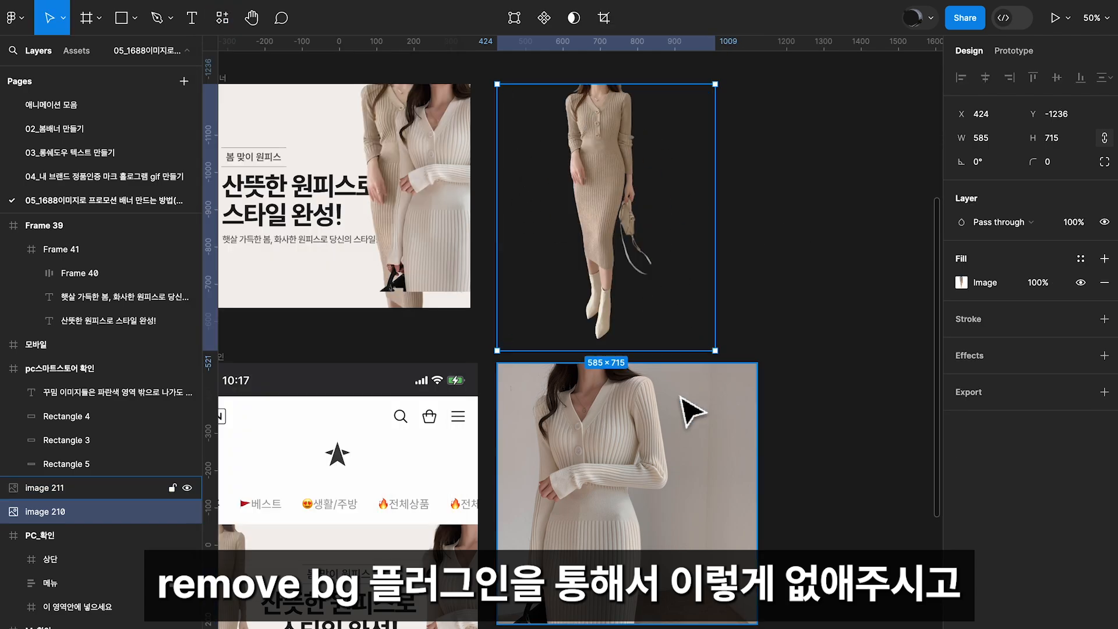
click(226, 19)
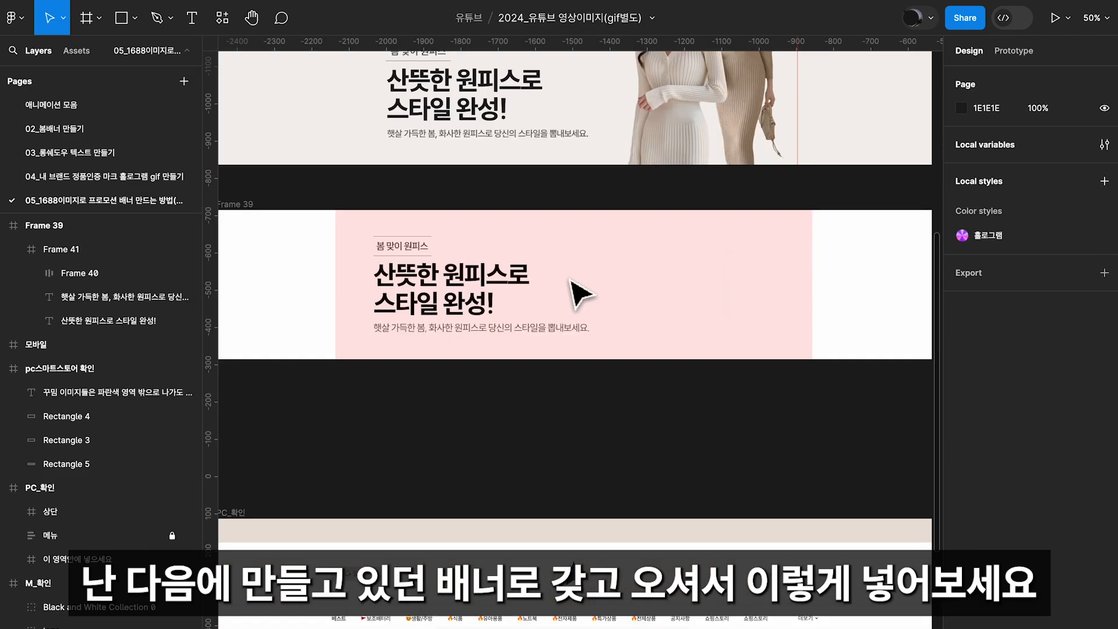
Bring both cut-out model images to the new banner and place them inside its frame, beside the text group
click(686, 300)
key(ctrl+v)
click(779, 407)
click(690, 489)
drag(690, 489, 754, 451)
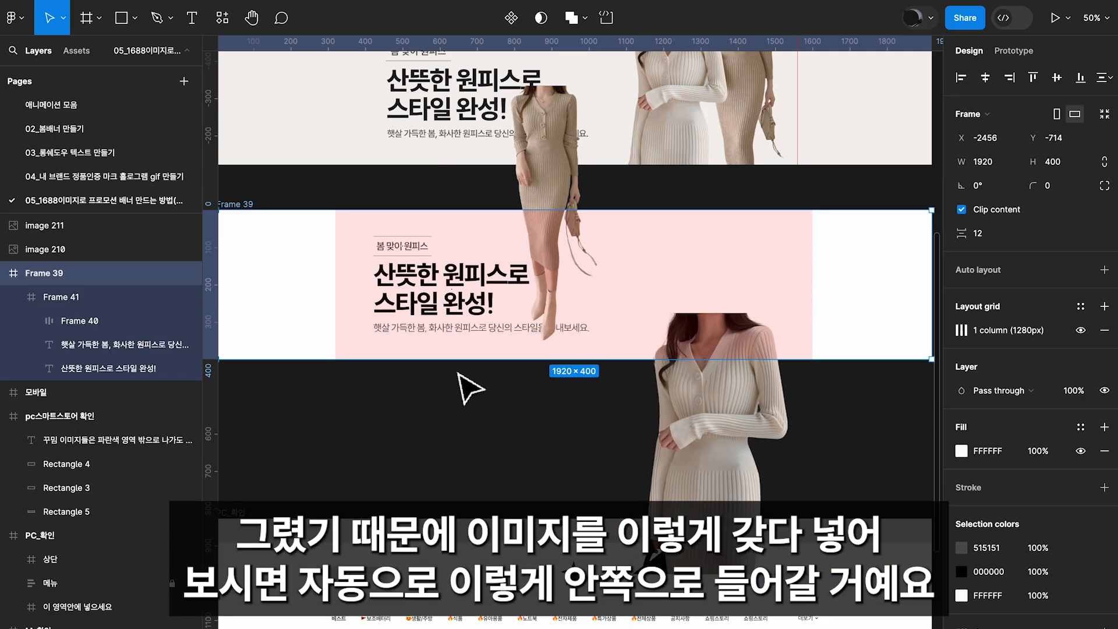
click(749, 448)
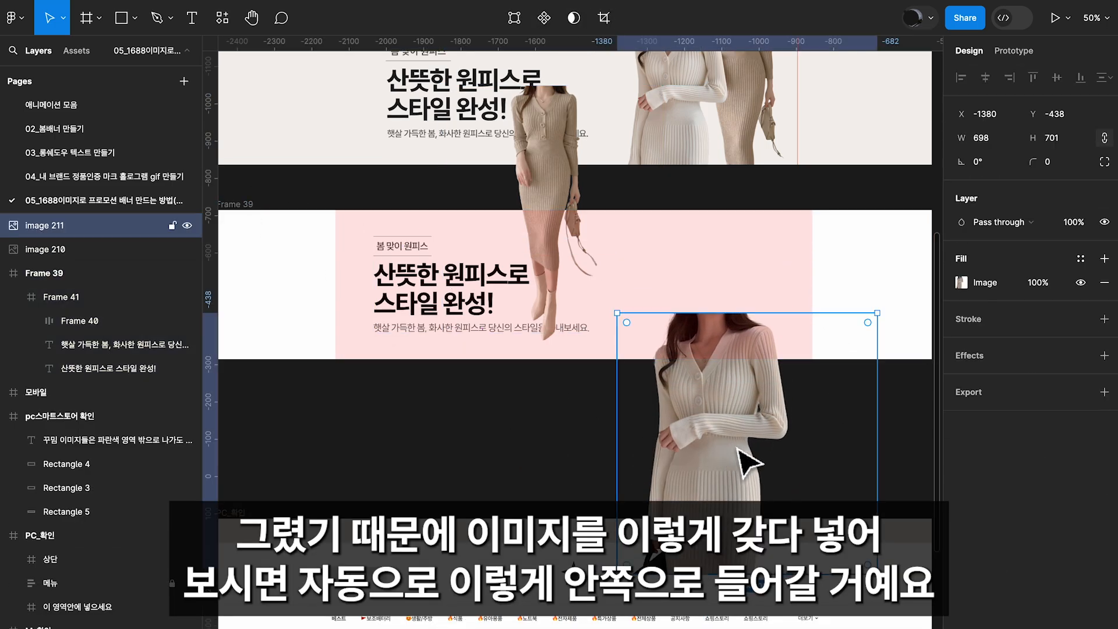
drag(750, 384, 722, 260)
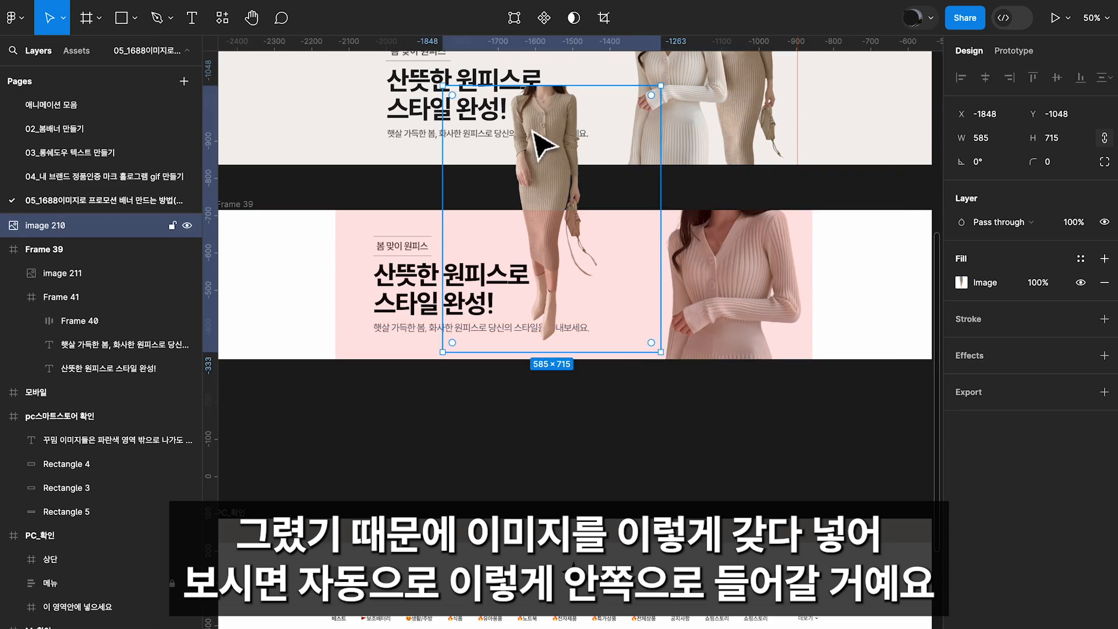
drag(537, 137, 654, 262)
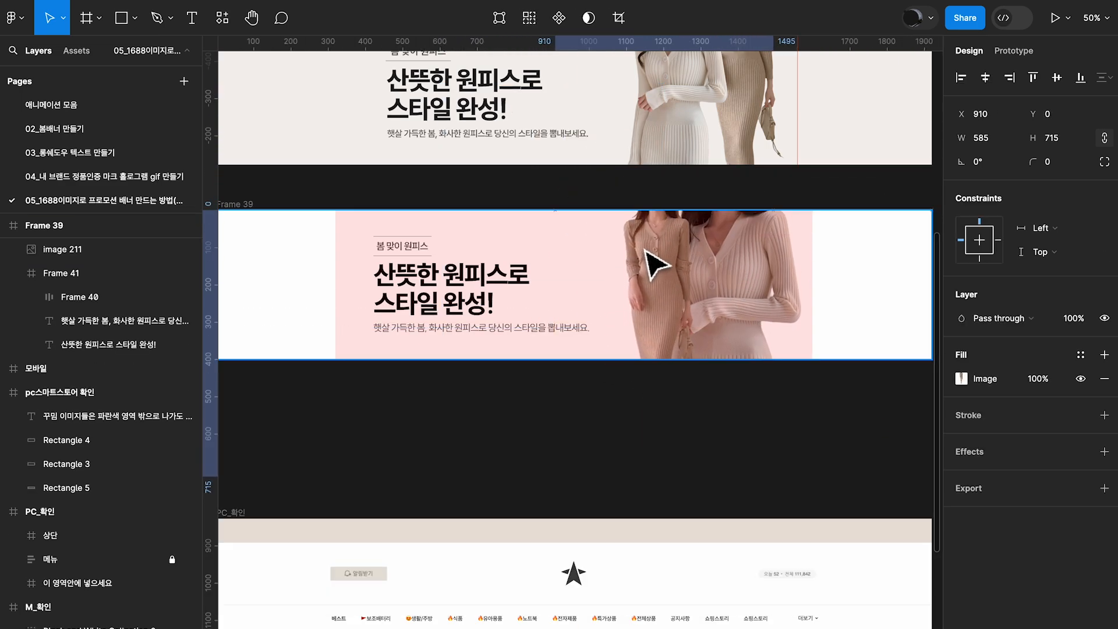
Reorder the banner's layers so the full-length model image (image 210) sits behind the close-up model (image 211)
click(64, 297)
click(61, 277)
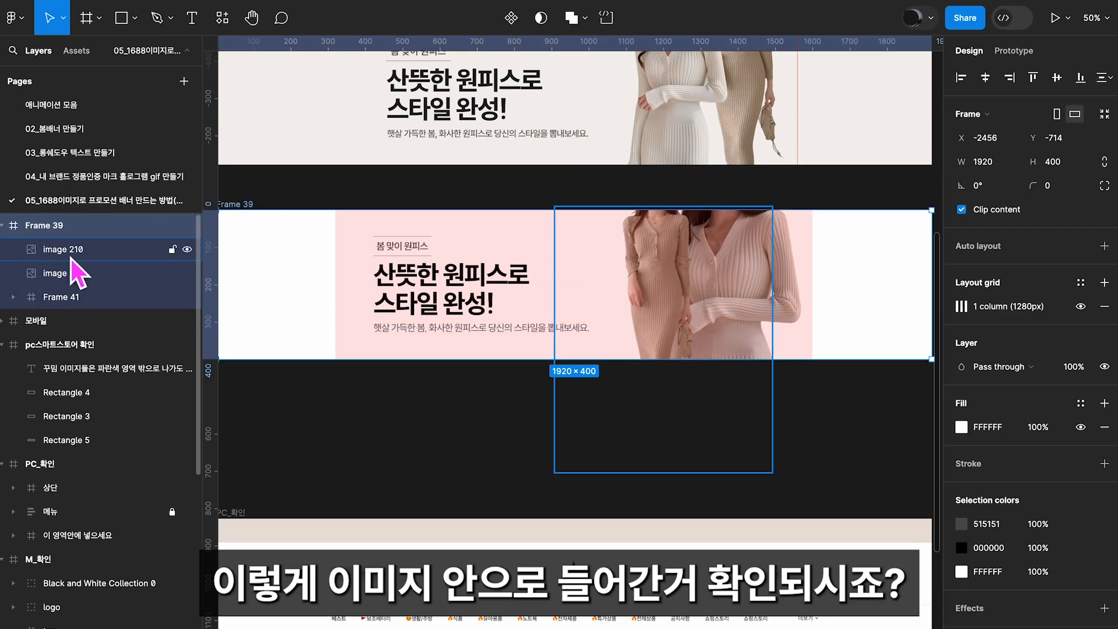
scroll(599, 237, right, 1)
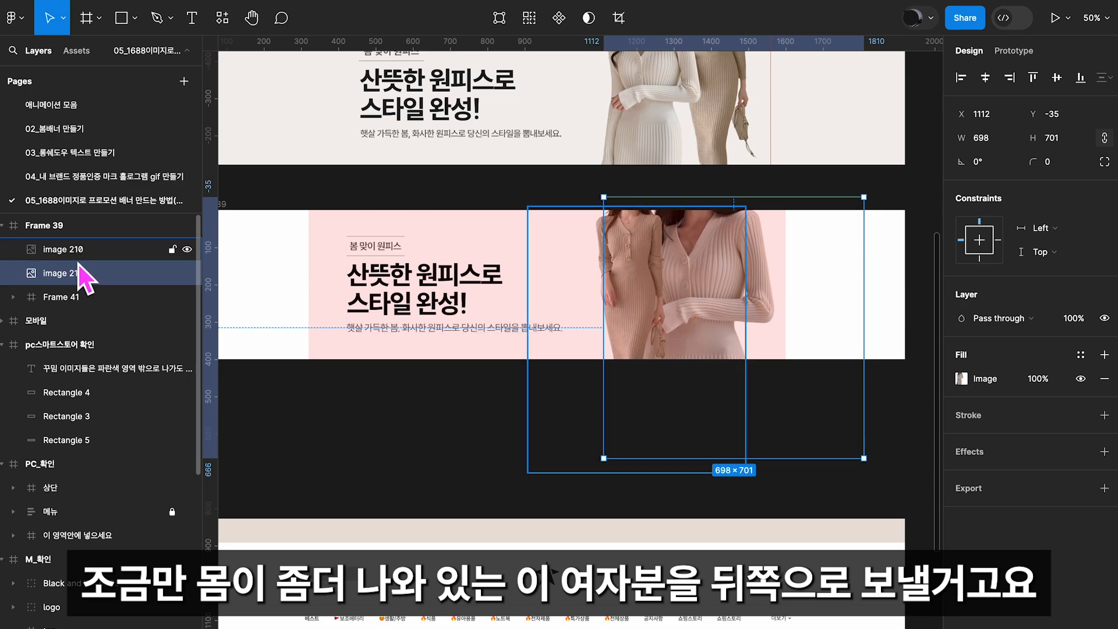
click(629, 314)
drag(65, 249, 78, 288)
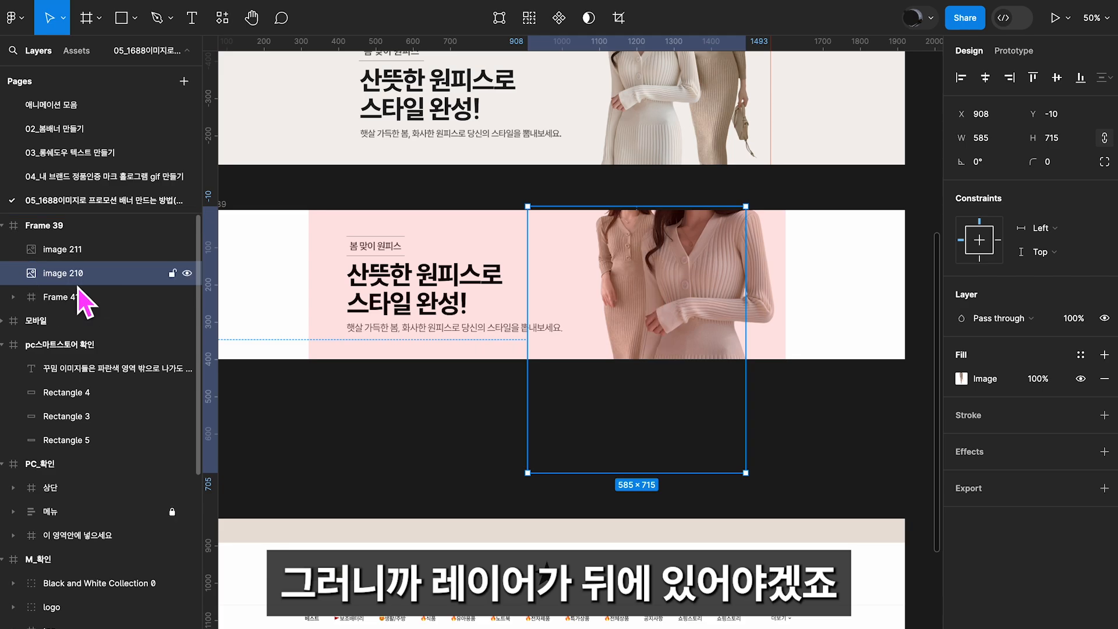
Scale the close-up model image down proportionally and arrange both models side by side within the 1280 px column
click(60, 251)
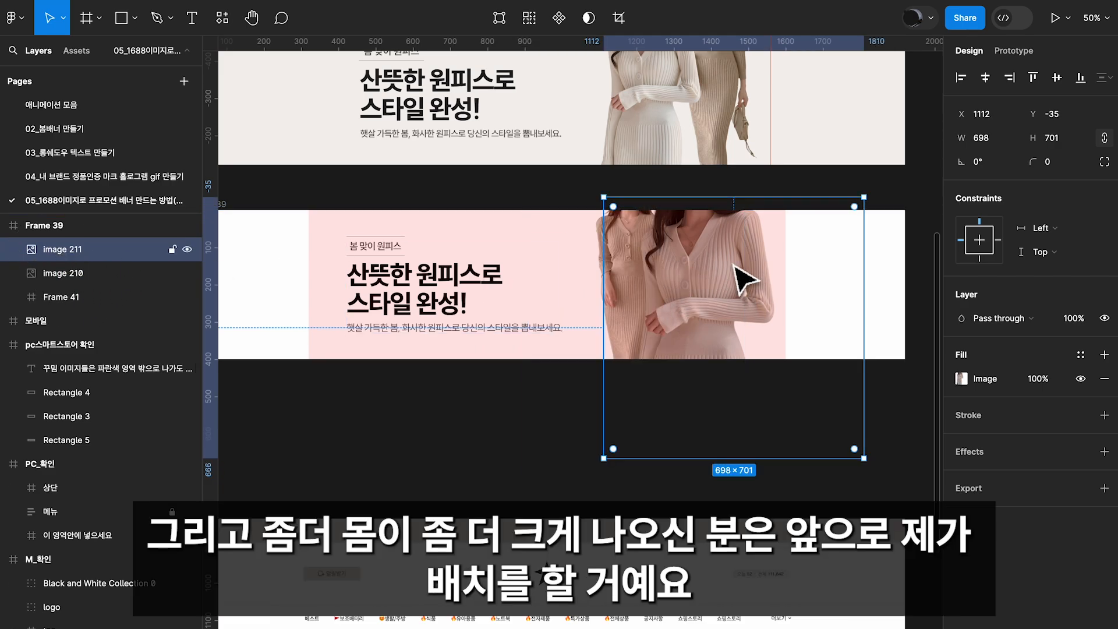
drag(734, 267, 717, 315)
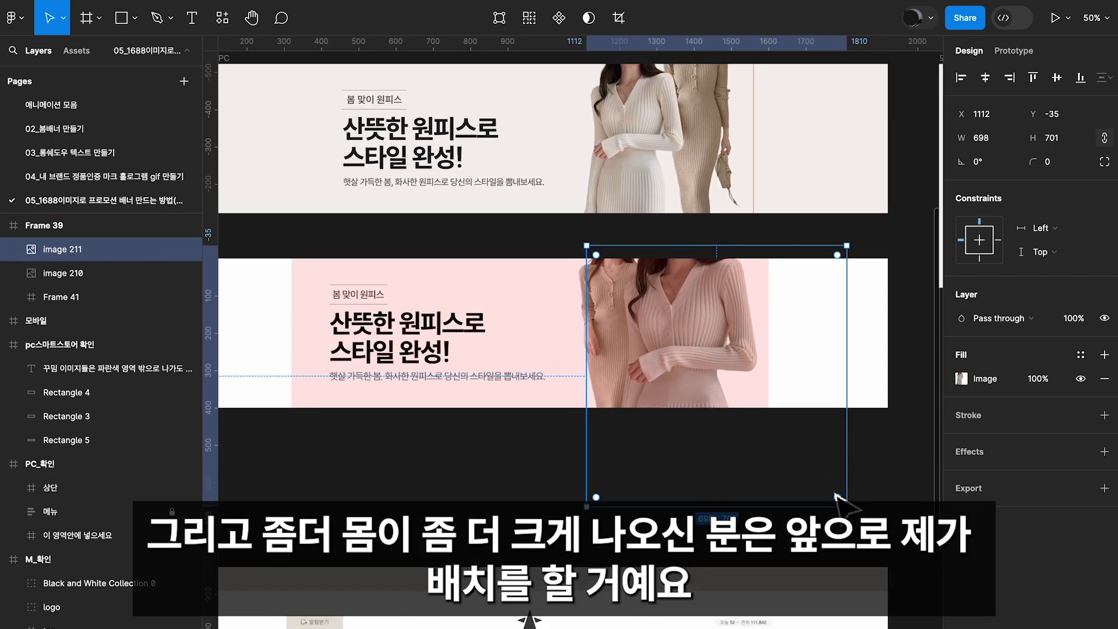
drag(845, 506, 787, 446)
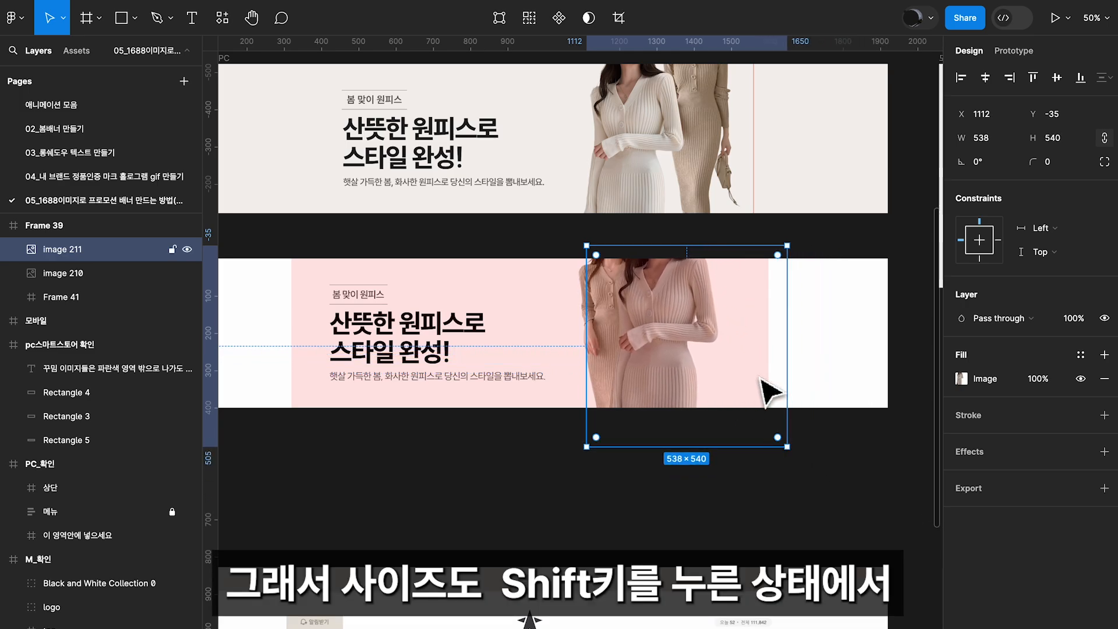
drag(787, 245, 776, 253)
drag(723, 332, 701, 332)
click(716, 319)
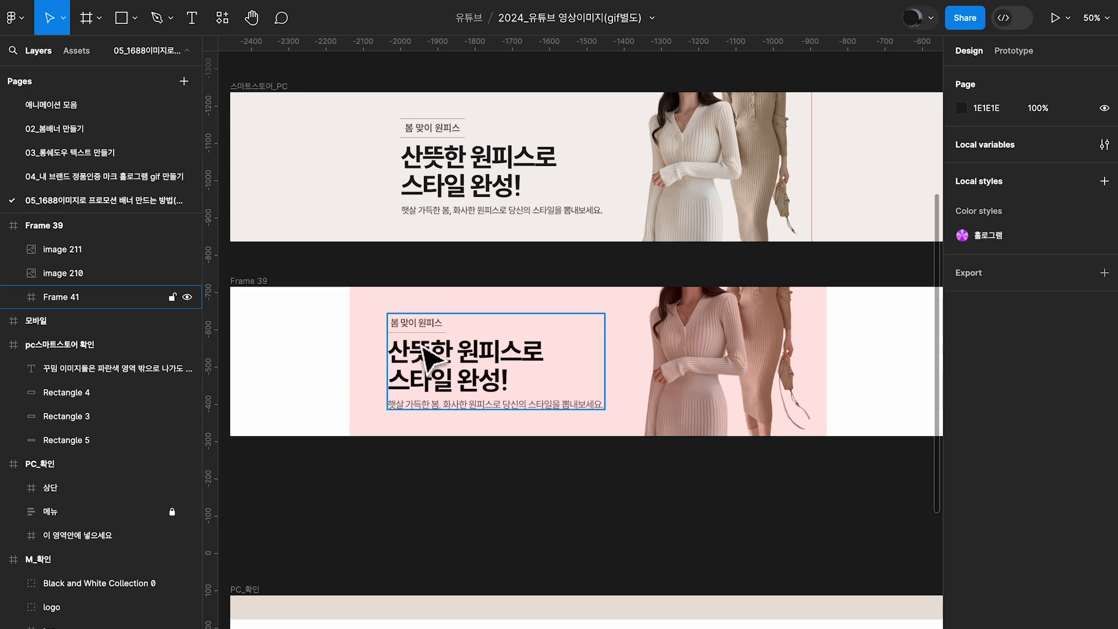
Hide the new banner frame's 1280 px column grid
click(245, 283)
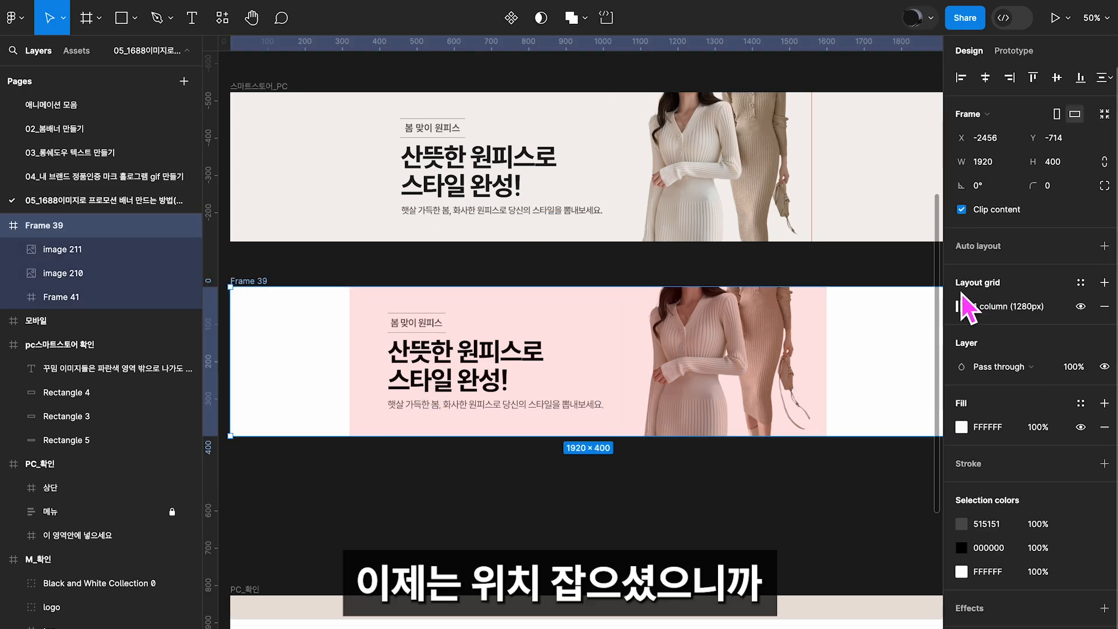
click(1081, 307)
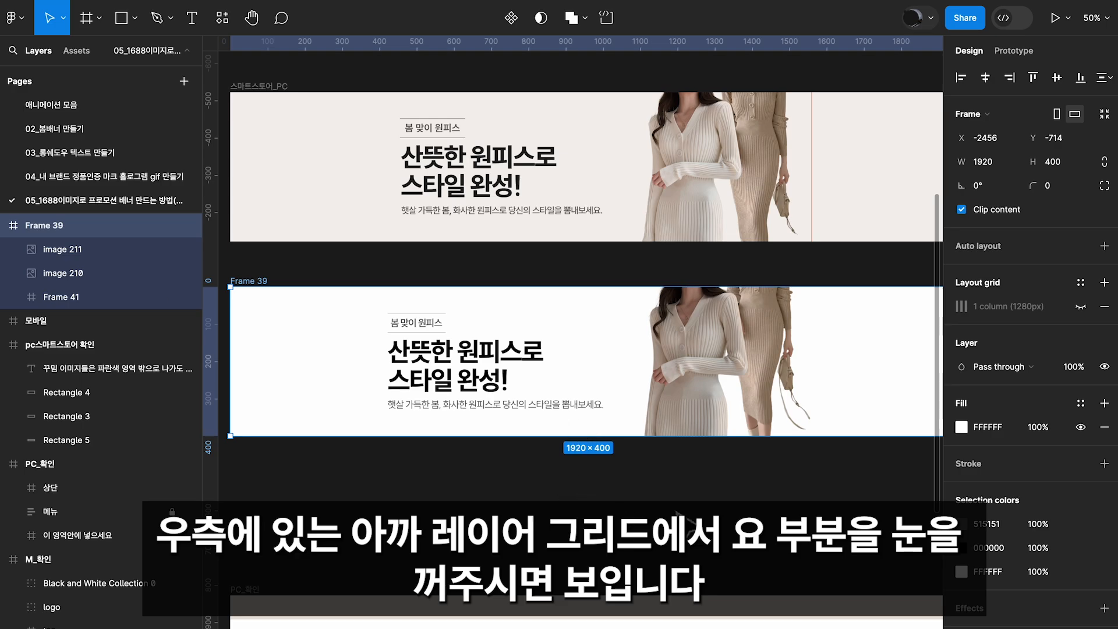
Brighten the close-up model image (image 211) by slightly raising the exposure and contrast of its image fill
click(720, 345)
scroll(720, 345, up, 3)
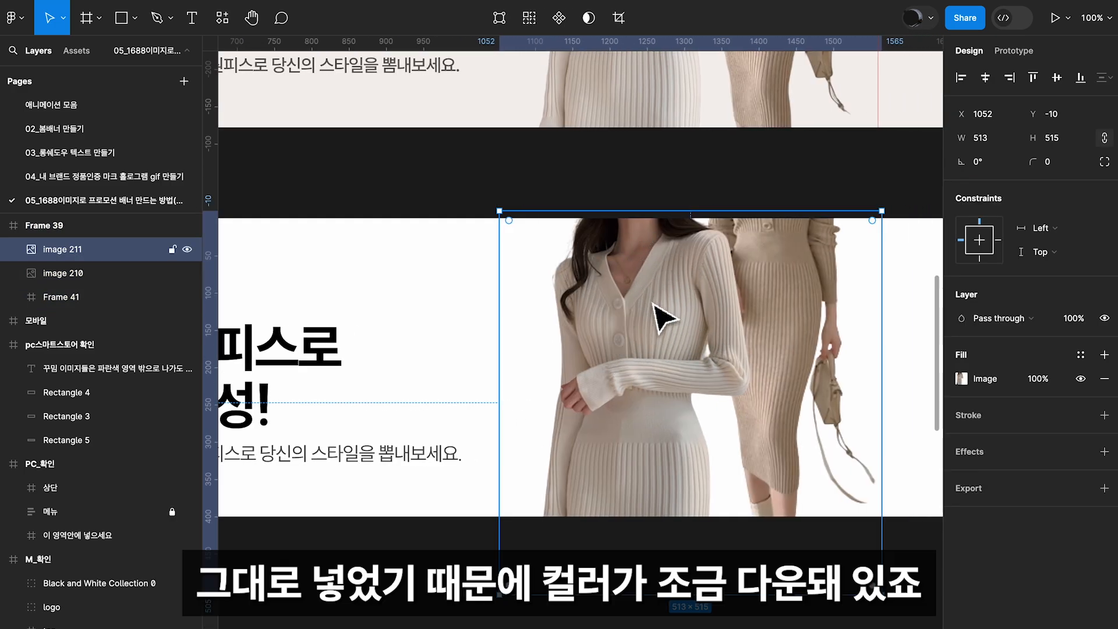
click(961, 378)
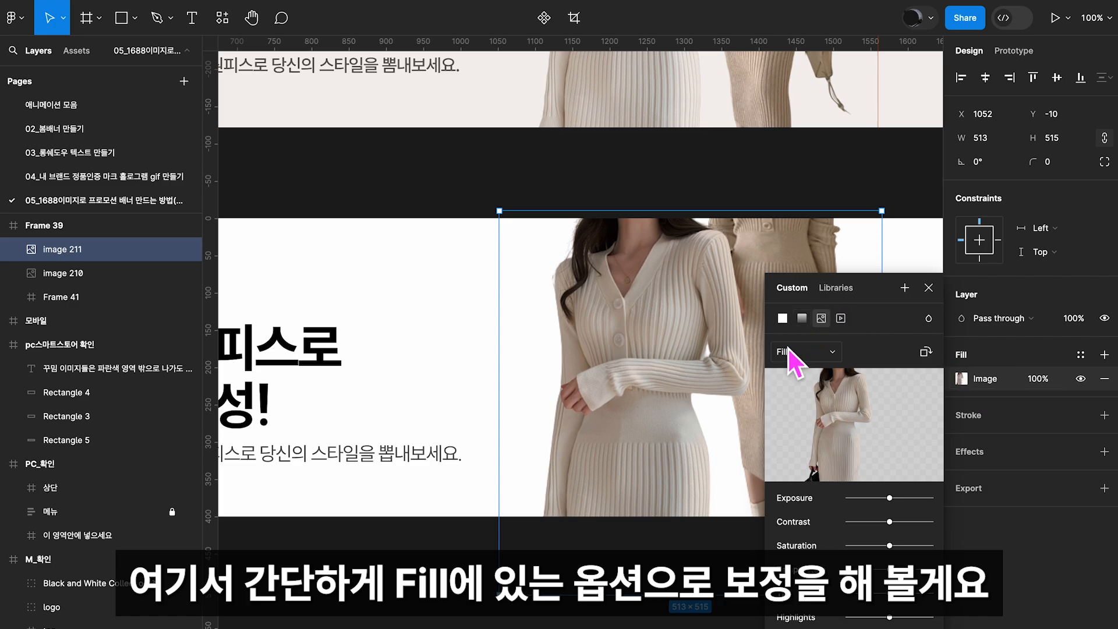
drag(895, 522, 901, 501)
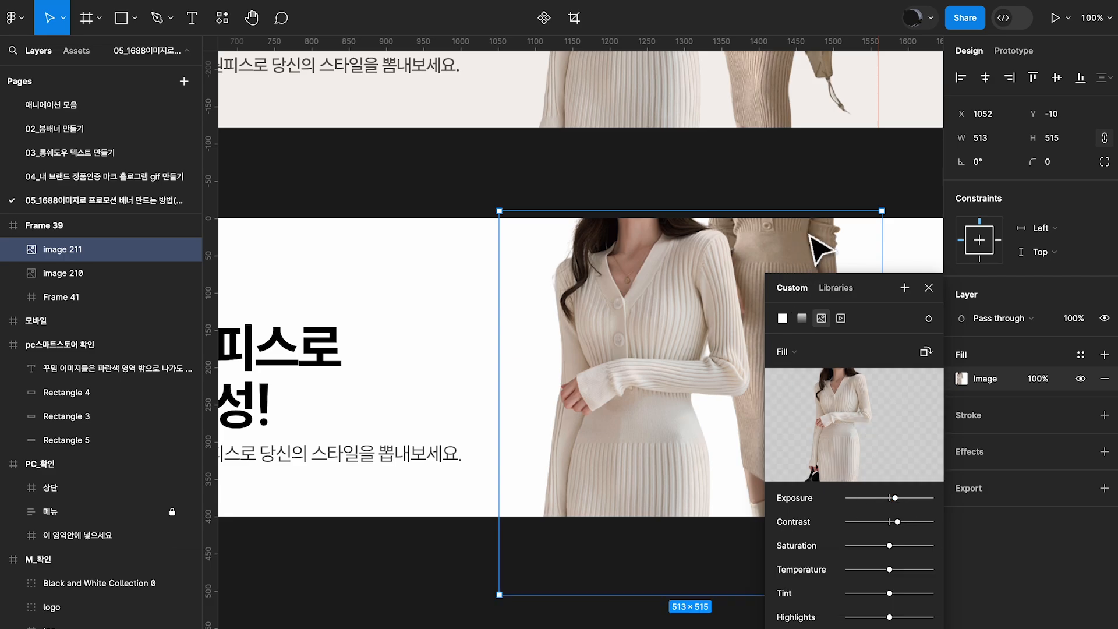
Brighten the full-length model image (image 210) by slightly raising the exposure of its image fill
scroll(812, 248, right, 4)
click(82, 281)
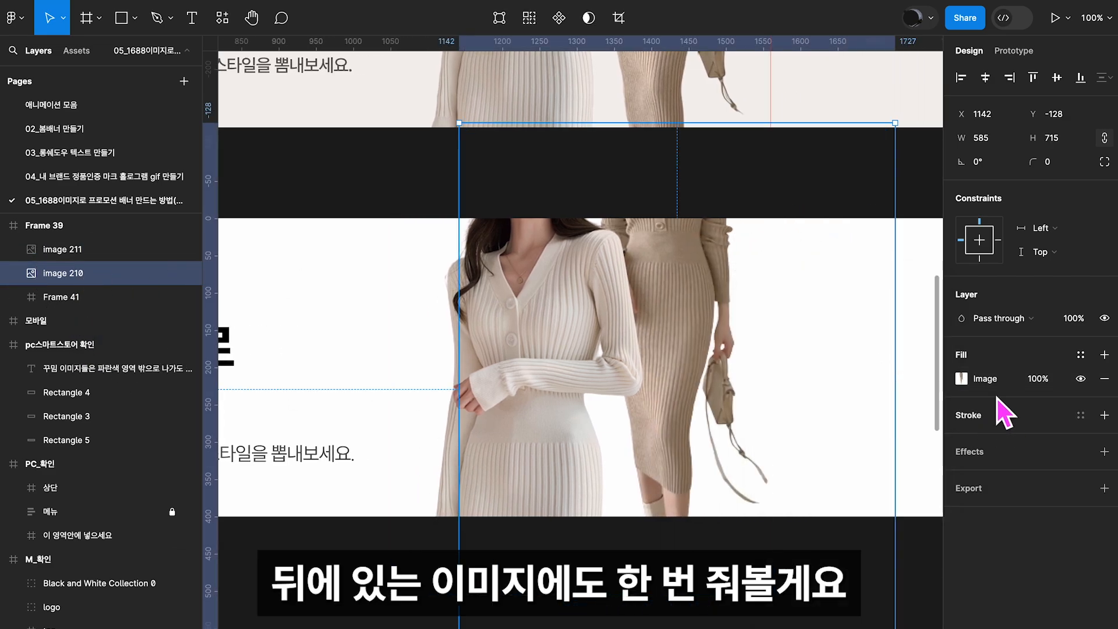
click(961, 378)
click(895, 501)
drag(896, 500, 900, 499)
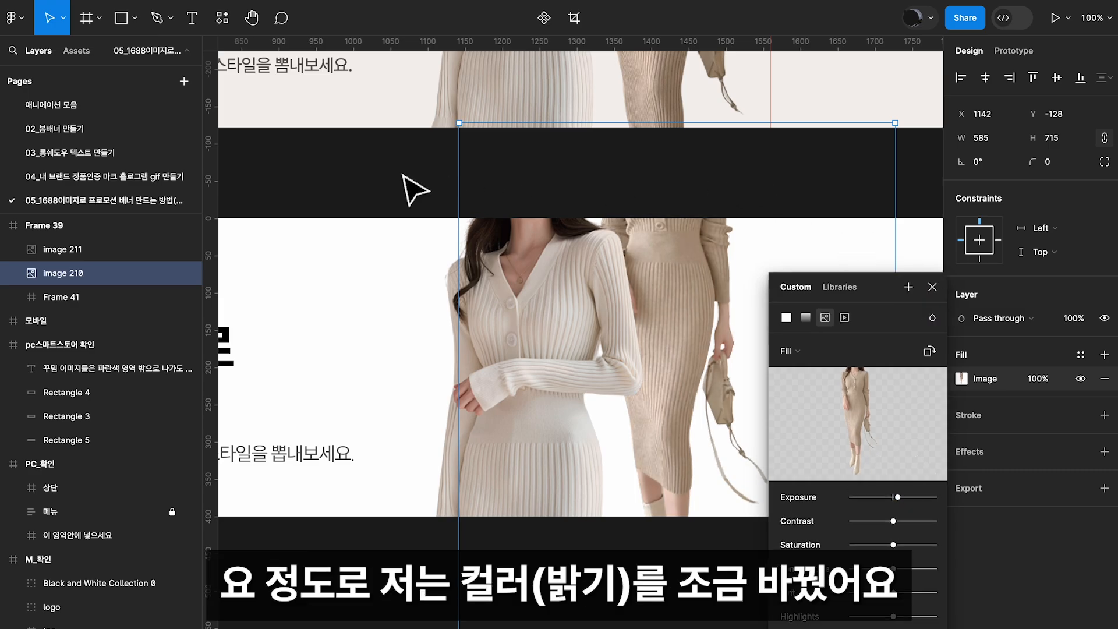
key(ctrl+minus)
click(932, 287)
drag(651, 348, 653, 358)
drag(653, 359, 786, 361)
click(488, 464)
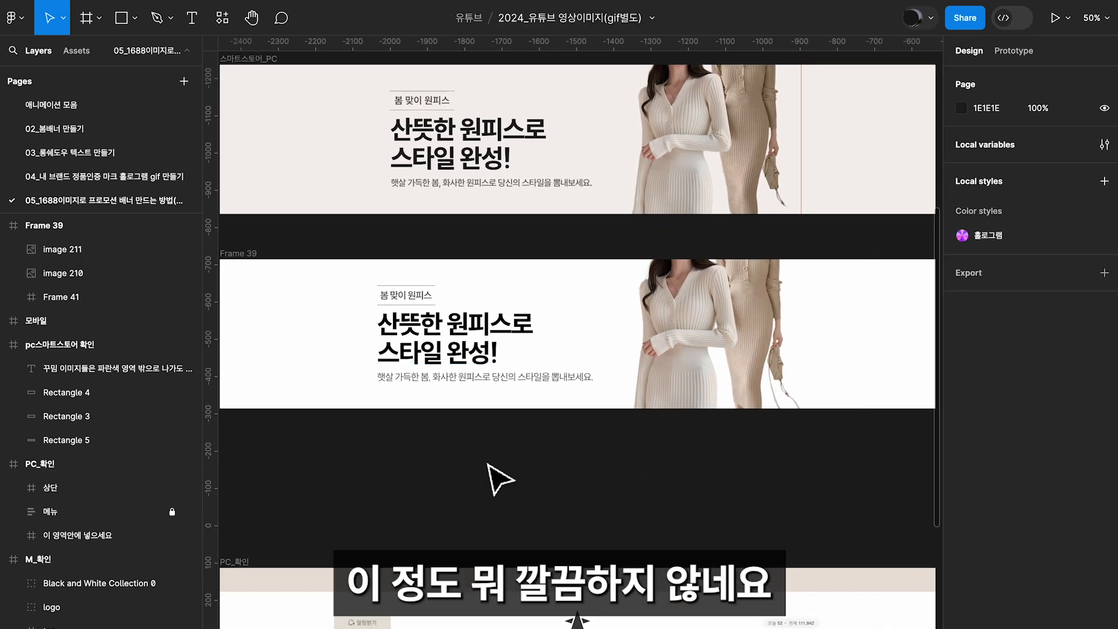
Reposition the full-length model image at about X 1137, Y -73 so one arm is hidden behind the close-up model
click(686, 341)
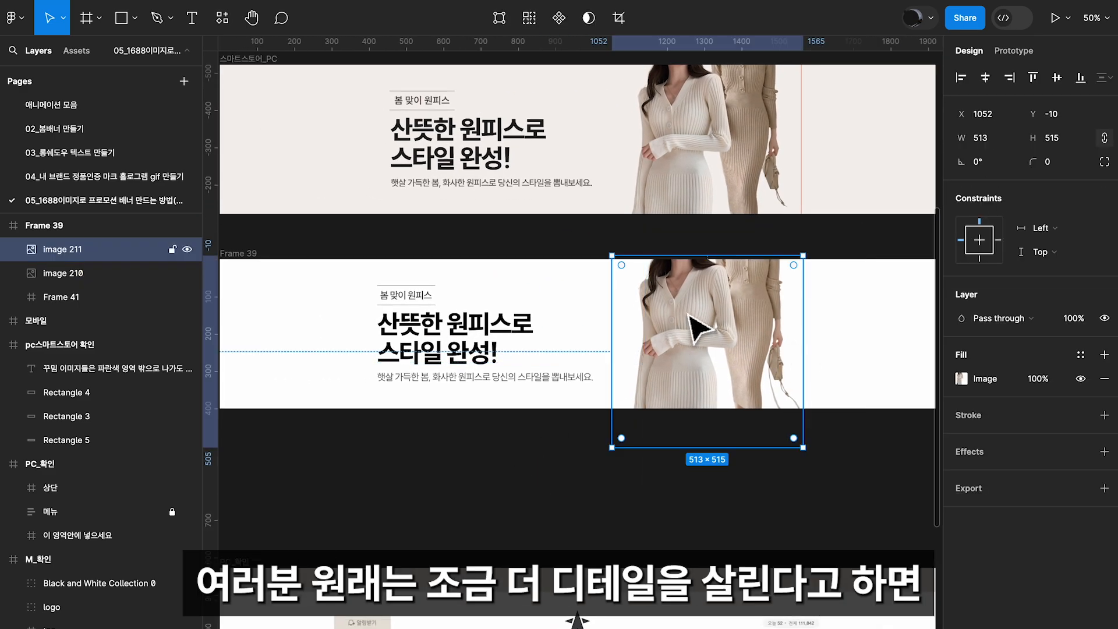
key(ctrl+plus)
scroll(668, 327, right, 2)
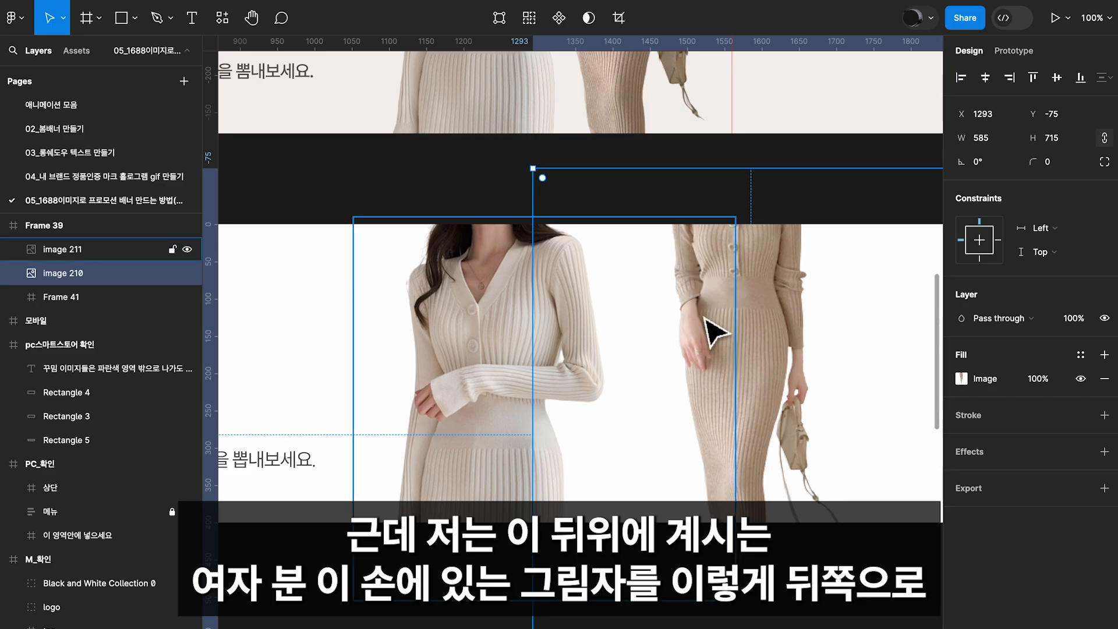
drag(767, 375, 651, 354)
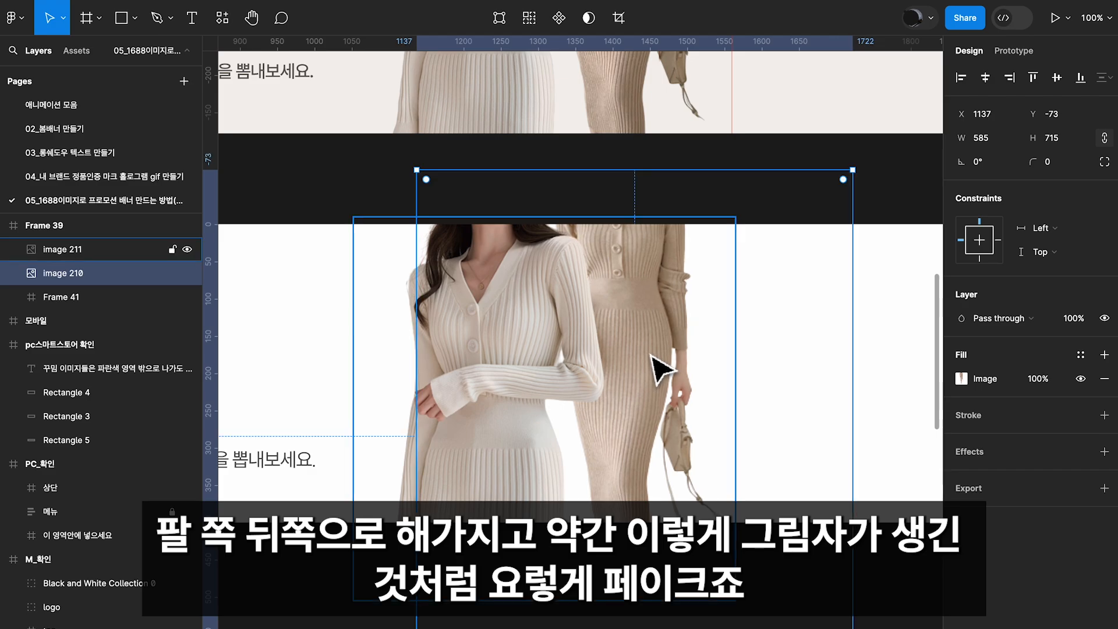
scroll(651, 354, left, 3)
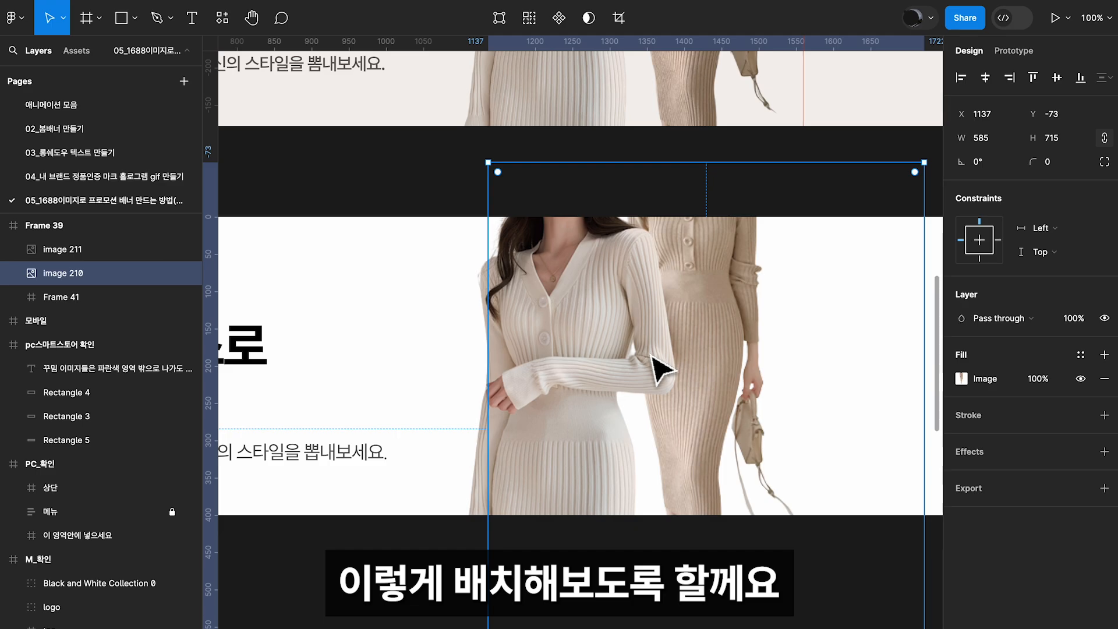
key(minus)
key(Escape)
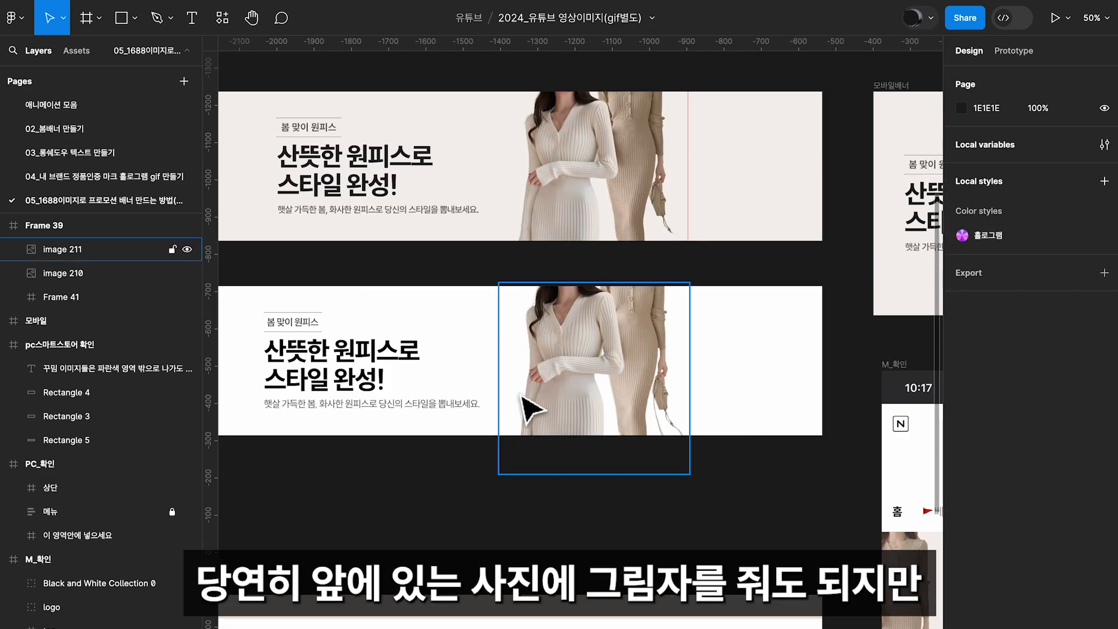
Try a drop shadow effect on the close-up model image and remove it
scroll(532, 411, left, 2)
click(559, 418)
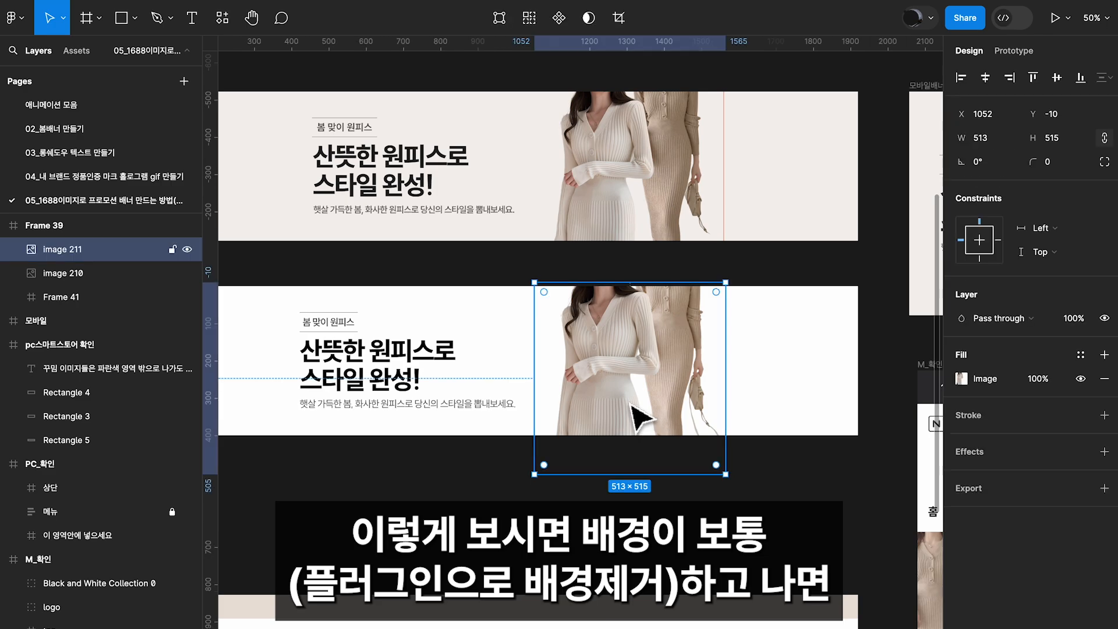
scroll(640, 416, up, 6)
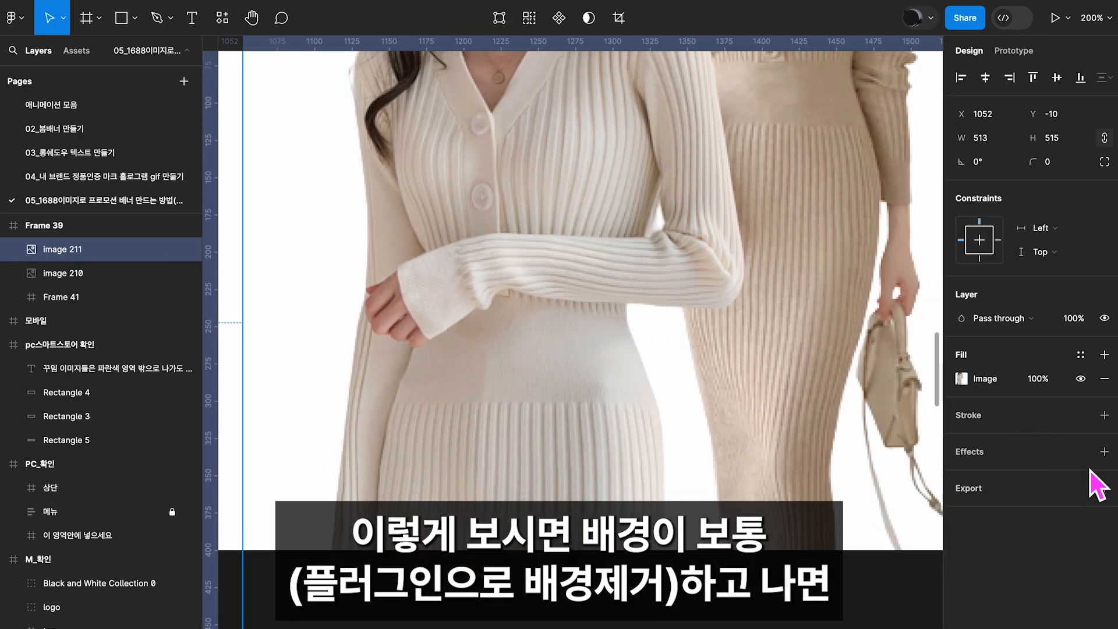
click(1103, 452)
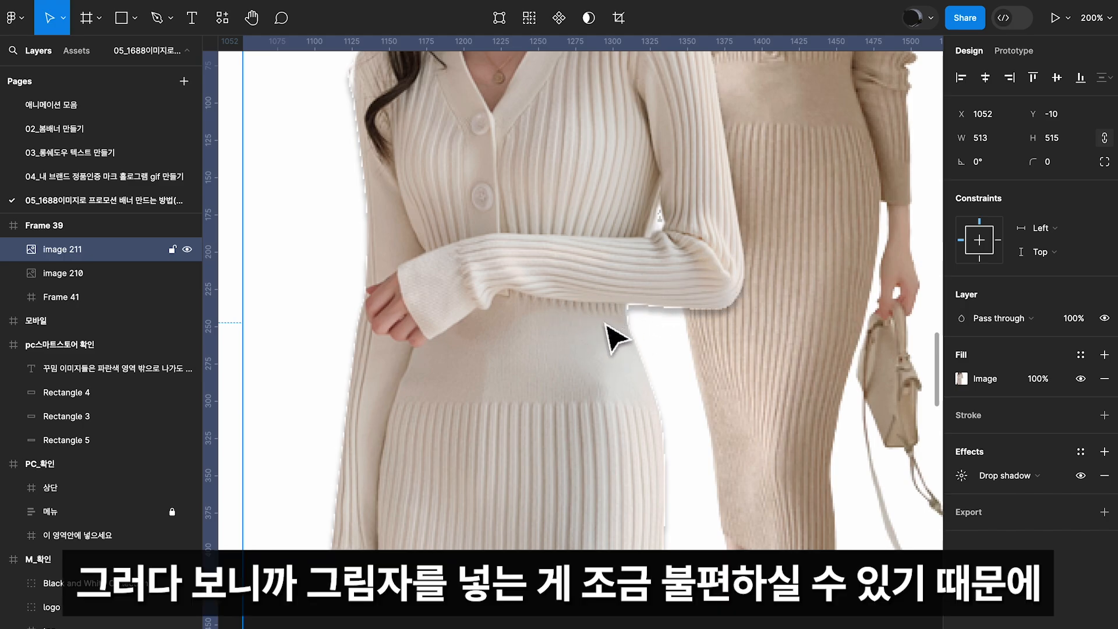
click(1104, 475)
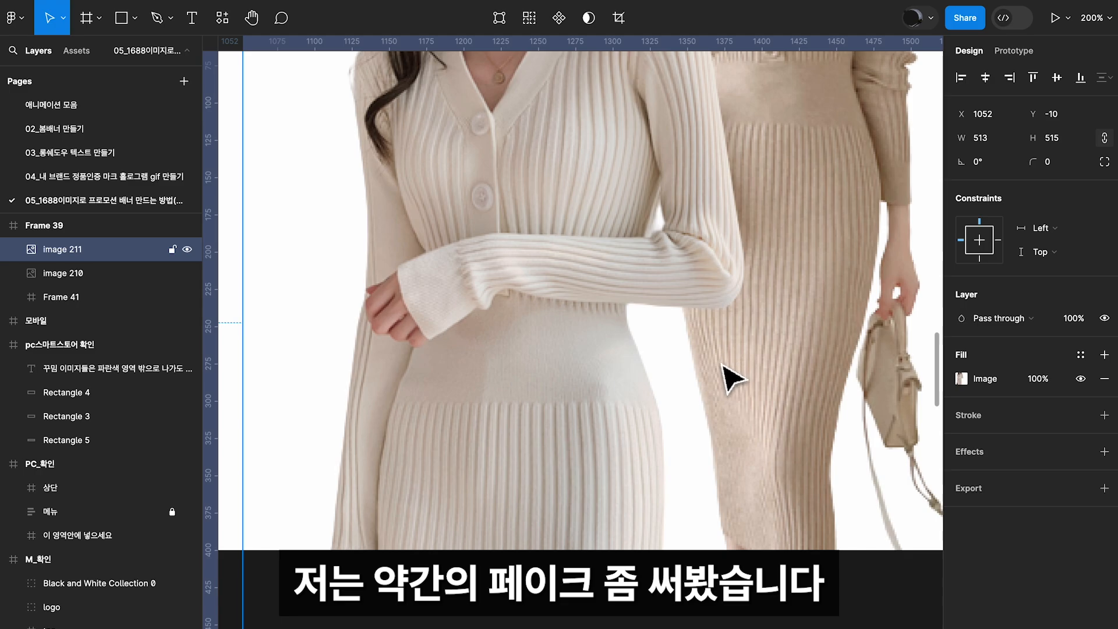
key(shift+0)
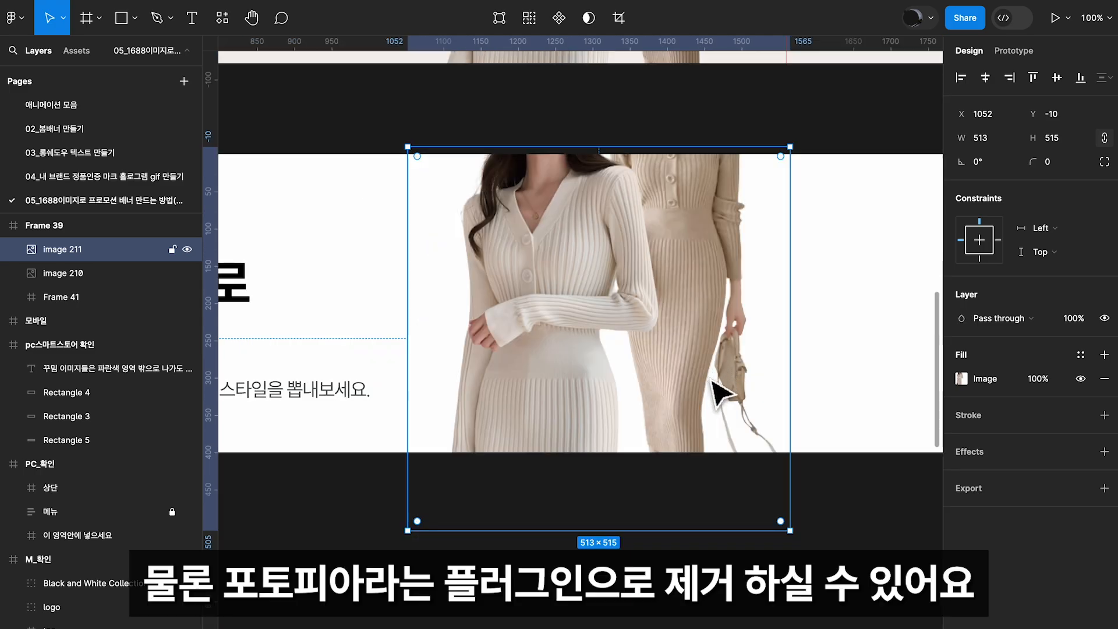
scroll(724, 390, left, 5)
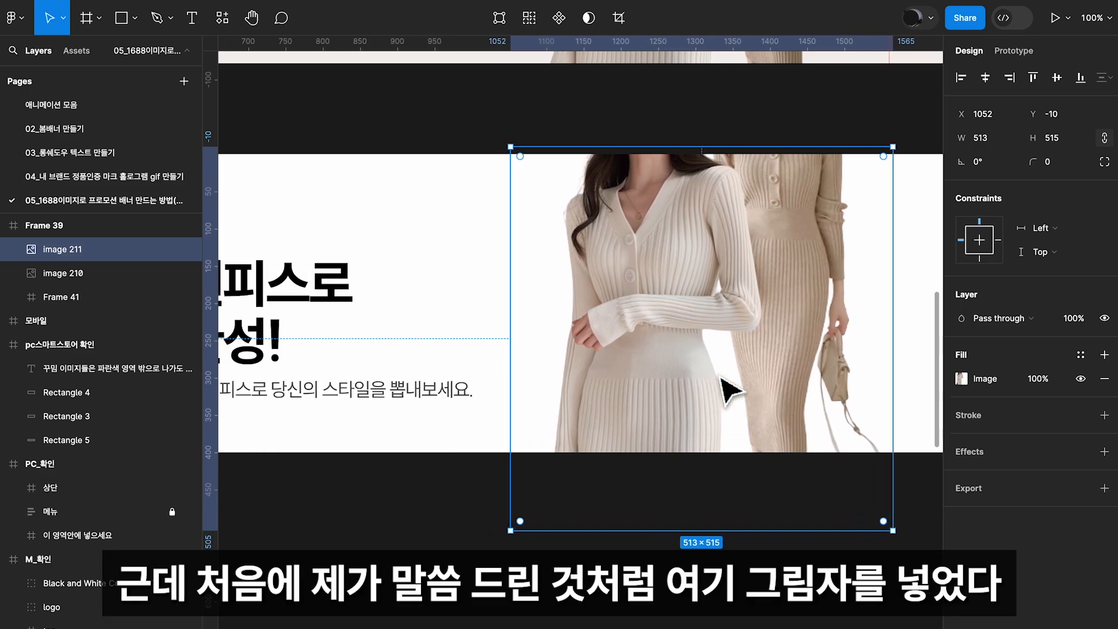
key(minus)
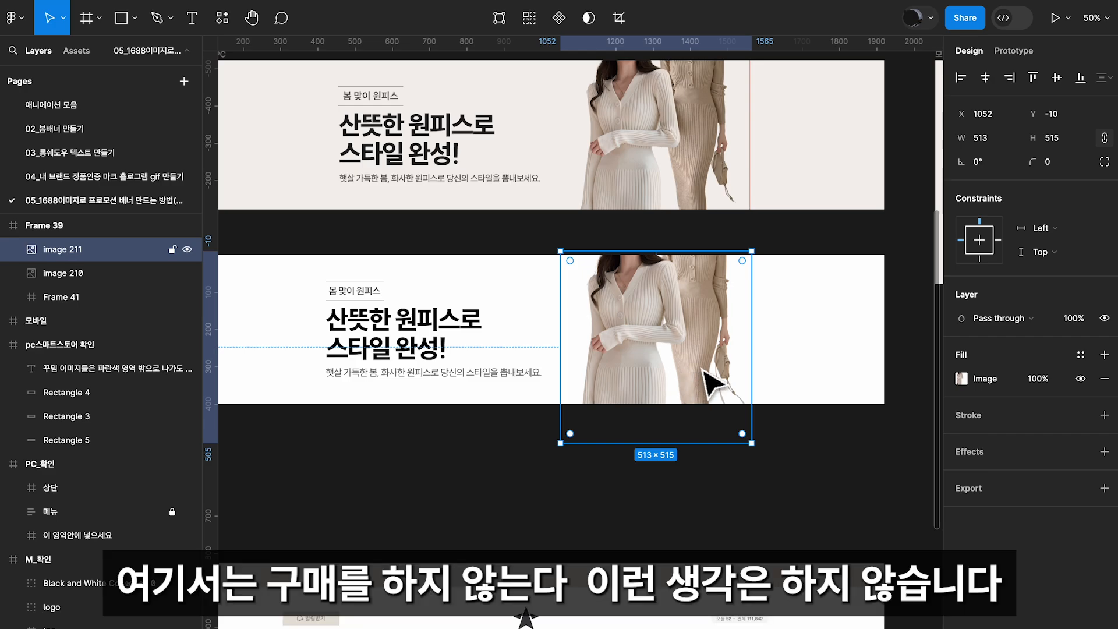
scroll(744, 374, left, 2)
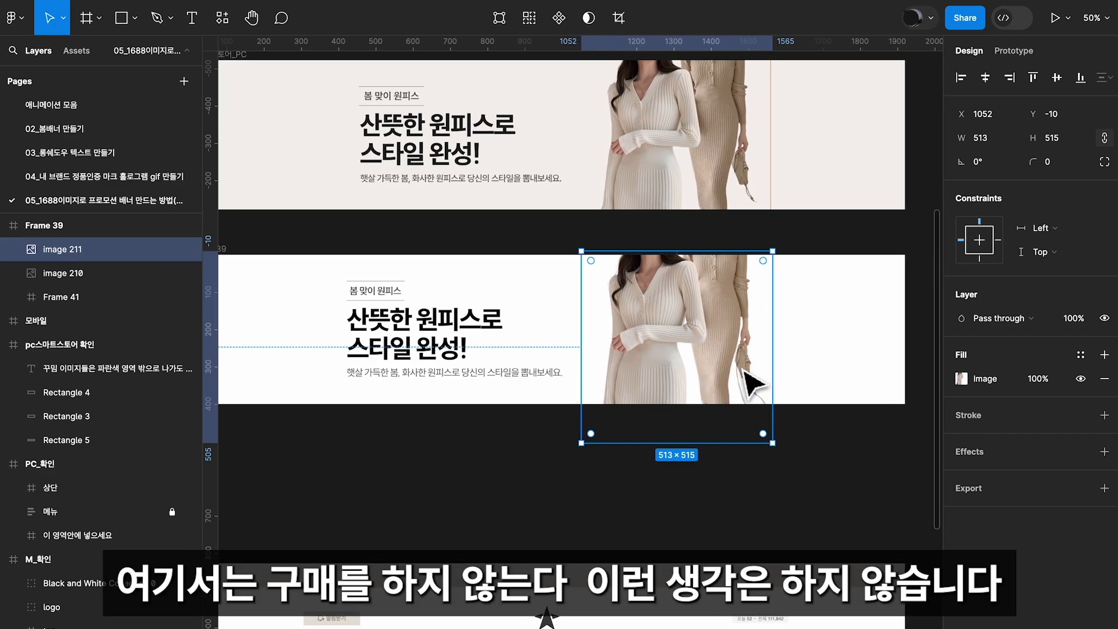
scroll(743, 373, down, 2)
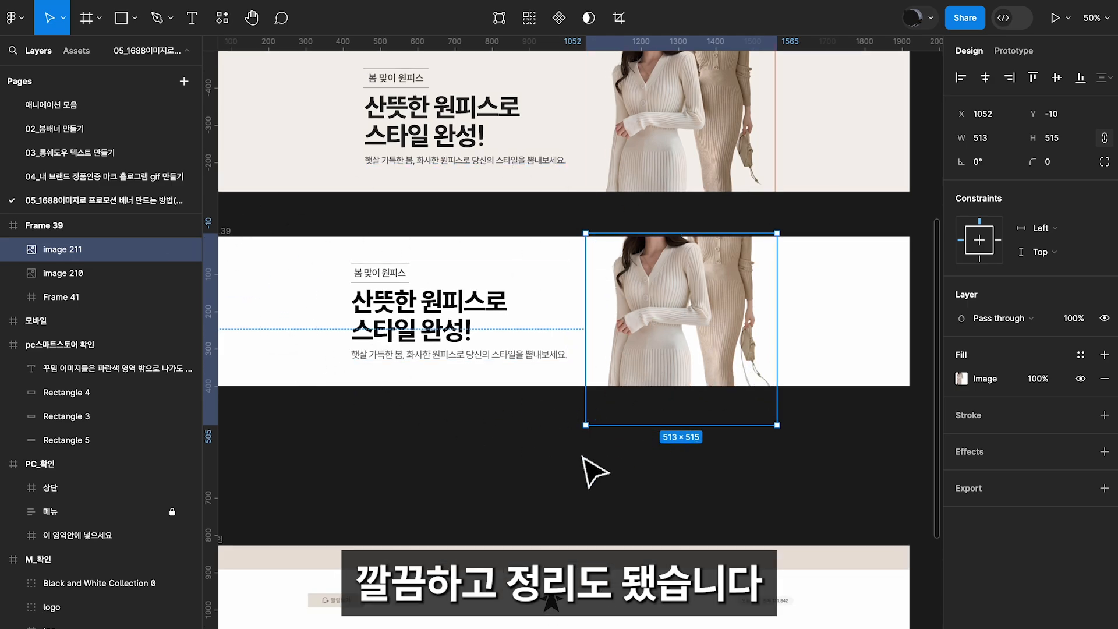
click(513, 436)
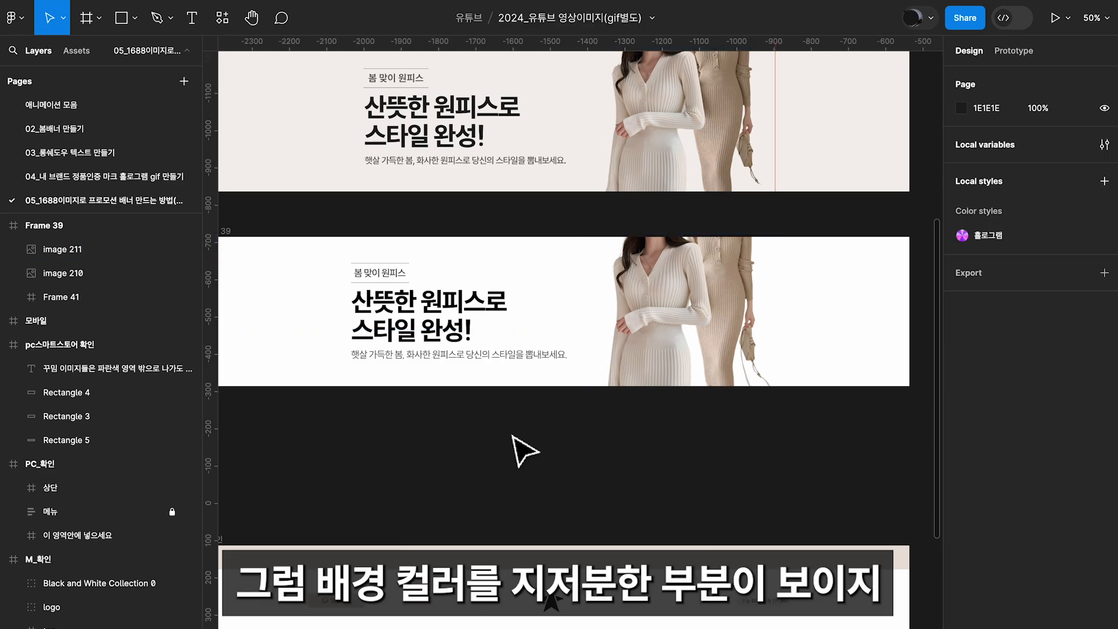
Fill the new PC banner's background with the off-white colour sampled from the reference banner above it
click(247, 239)
click(961, 427)
click(785, 496)
click(599, 174)
click(930, 245)
click(781, 380)
Create an empty 750 × 600 frame for the mobile banner below the reference mobile banner
scroll(781, 380, down, 3)
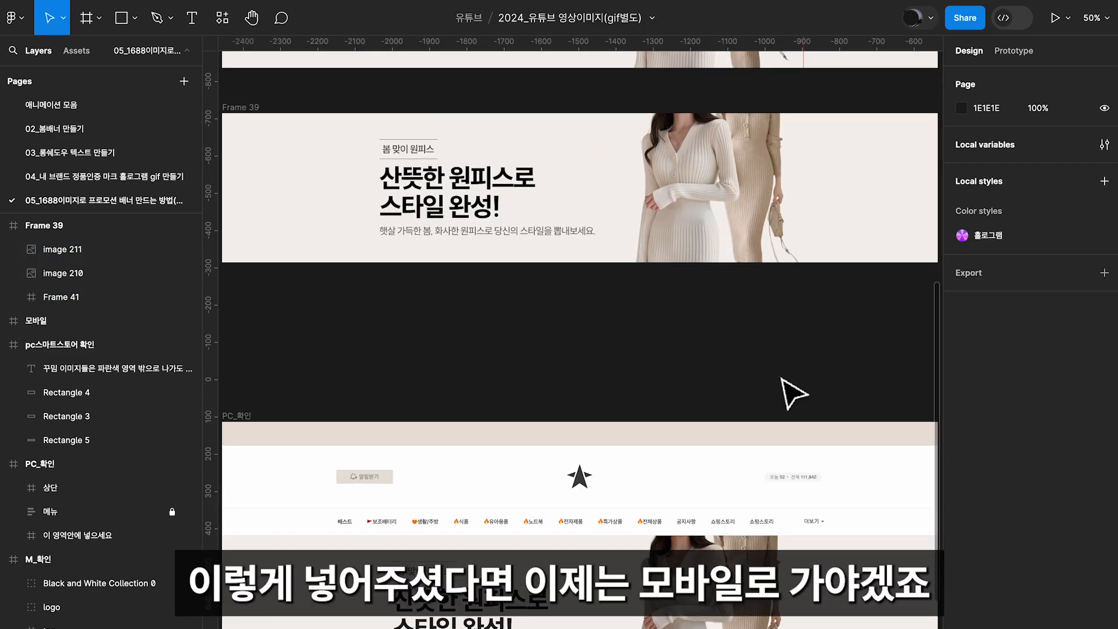
scroll(793, 394, up, 2)
scroll(793, 393, right, 2)
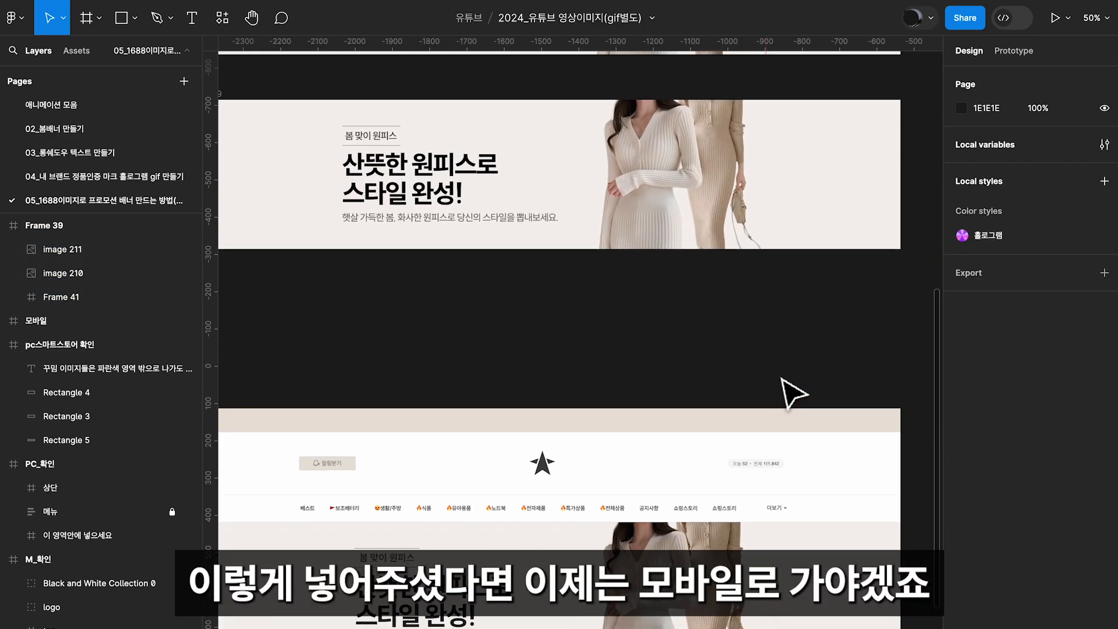
drag(803, 319, 557, 369)
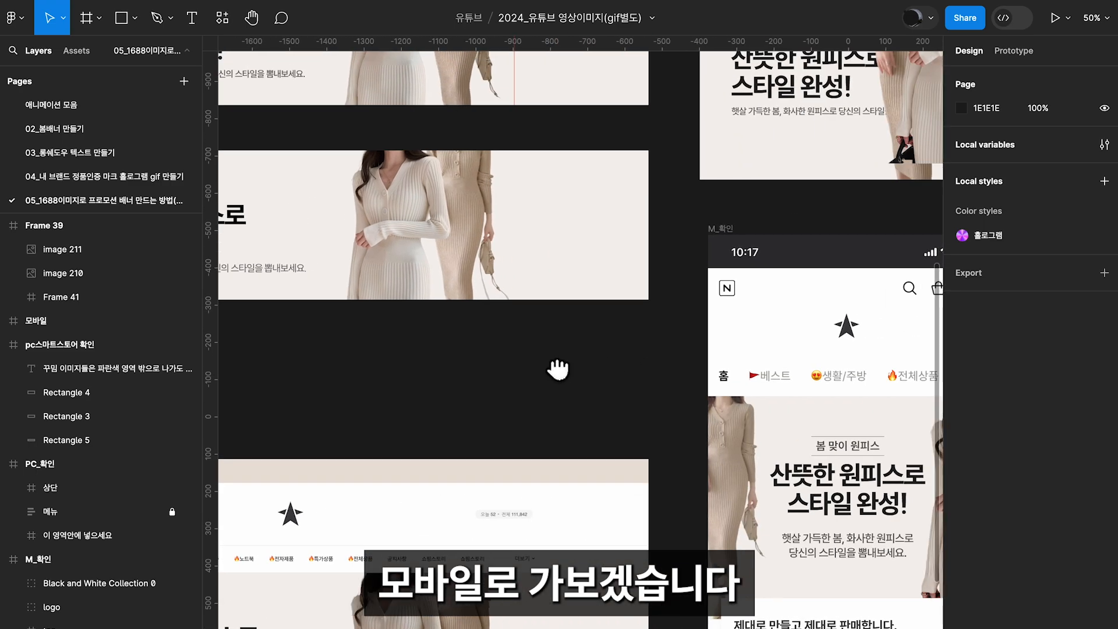
drag(628, 363, 760, 356)
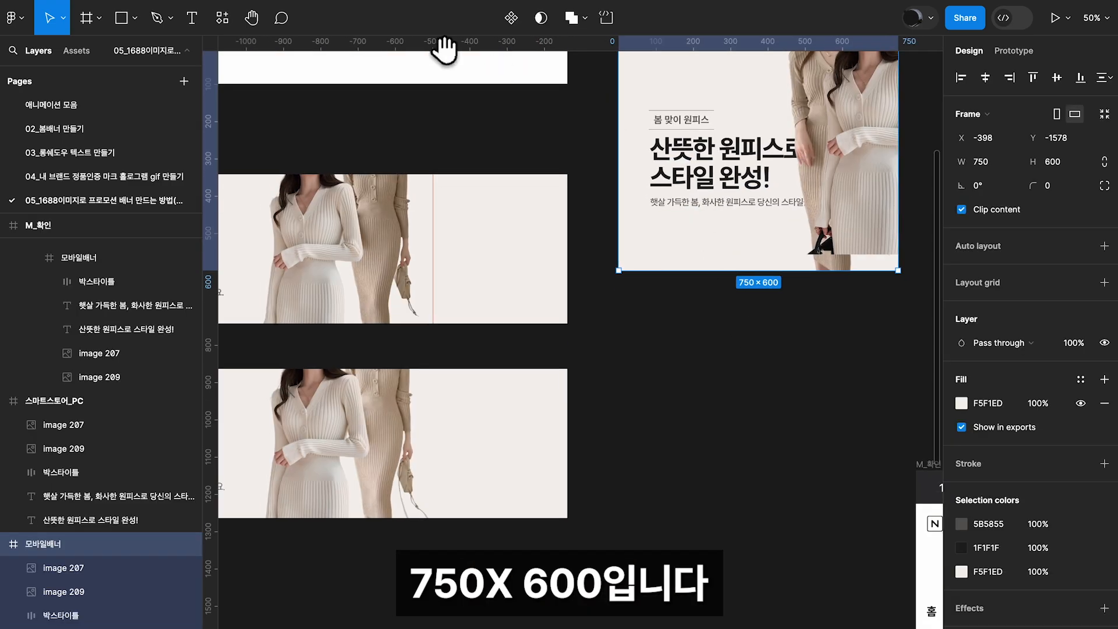
click(99, 18)
click(103, 57)
drag(618, 342, 823, 589)
click(993, 162)
text(750)
key(Tab)
text(600)
key(Return)
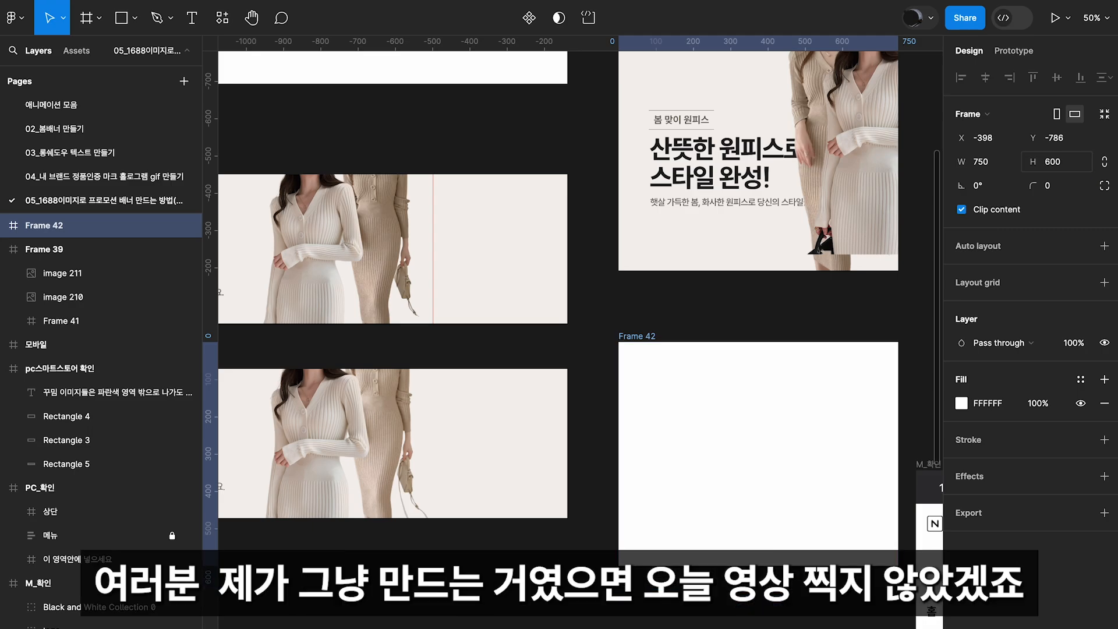
Move the empty 750 × 600 frame beside the new PC banner, aligned with its upper edge
scroll(524, 319, down, 3)
drag(650, 244, 616, 274)
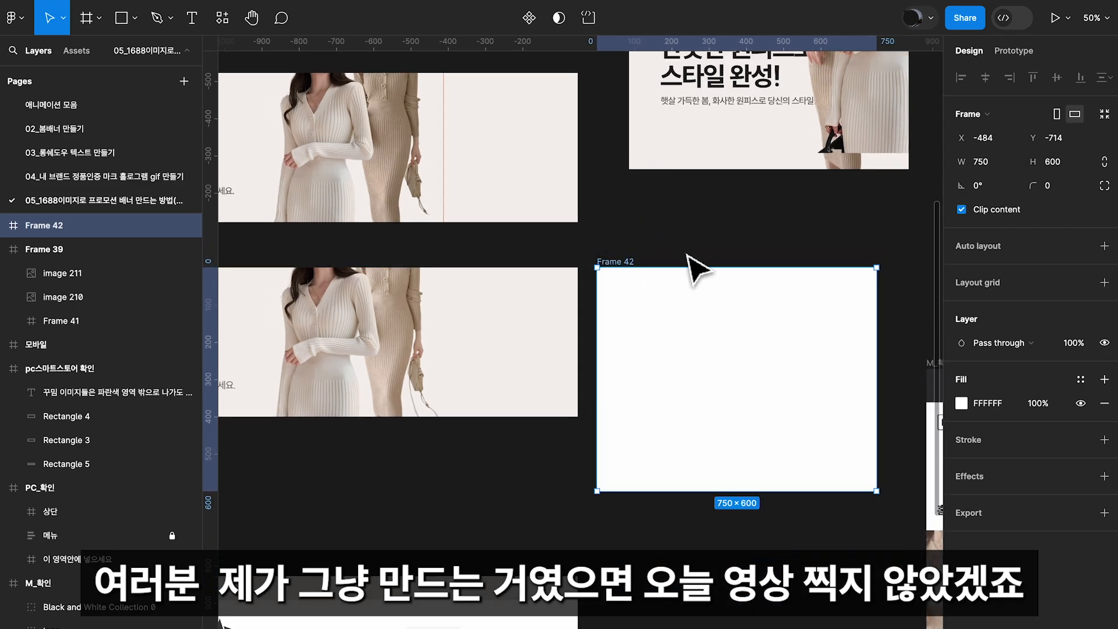
drag(668, 200, 710, 210)
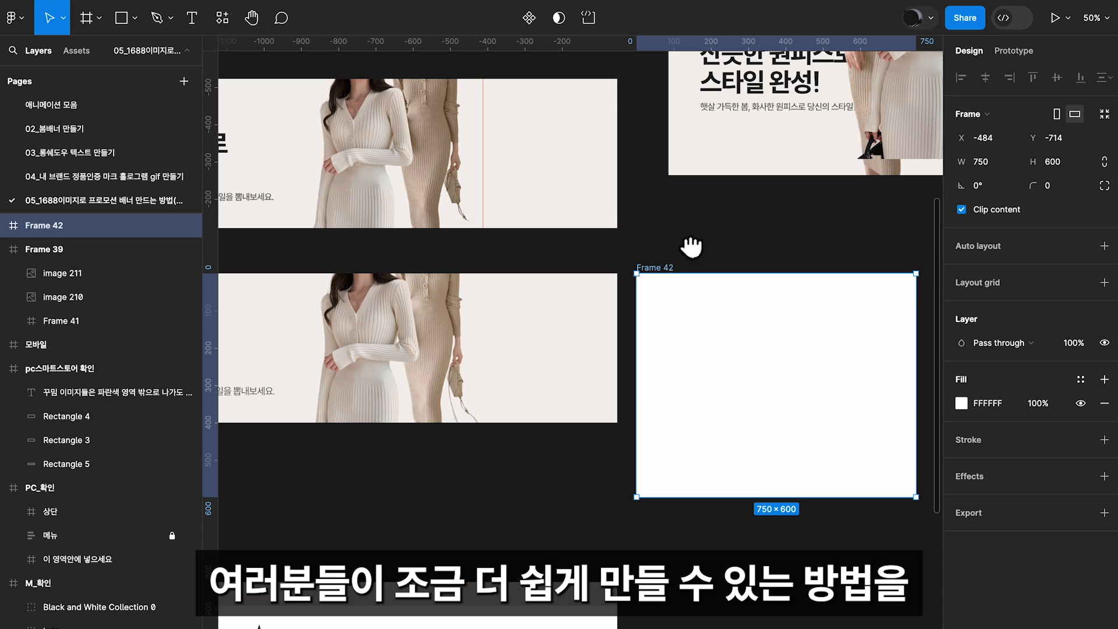
drag(693, 251, 688, 220)
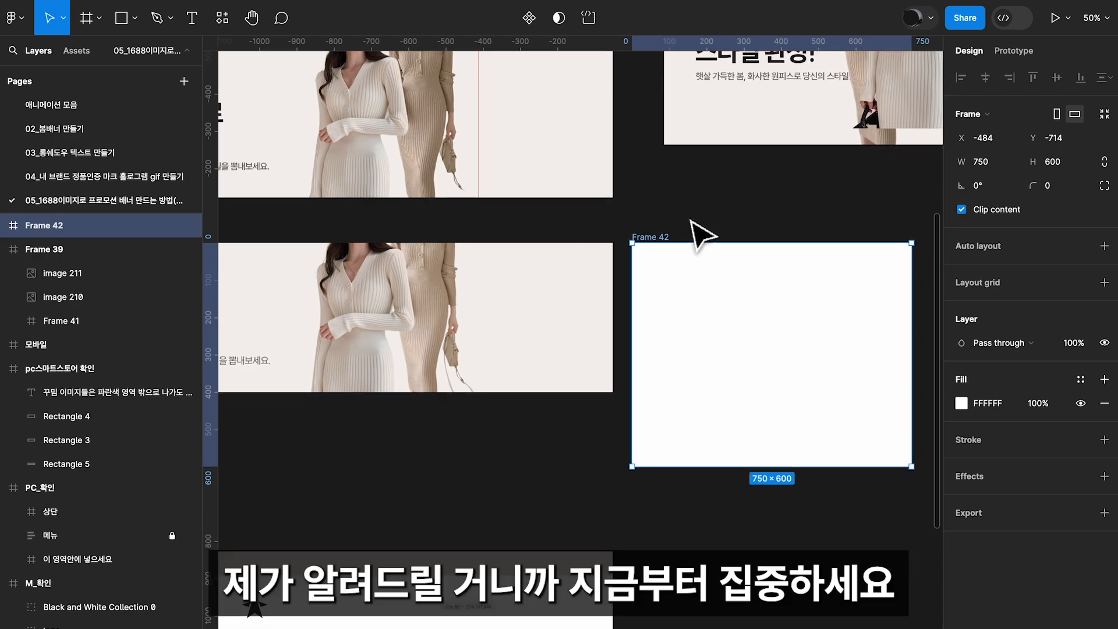
Copy both model images and the text group from the new PC banner into the empty 750 × 600 frame
drag(489, 241, 679, 215)
click(556, 303)
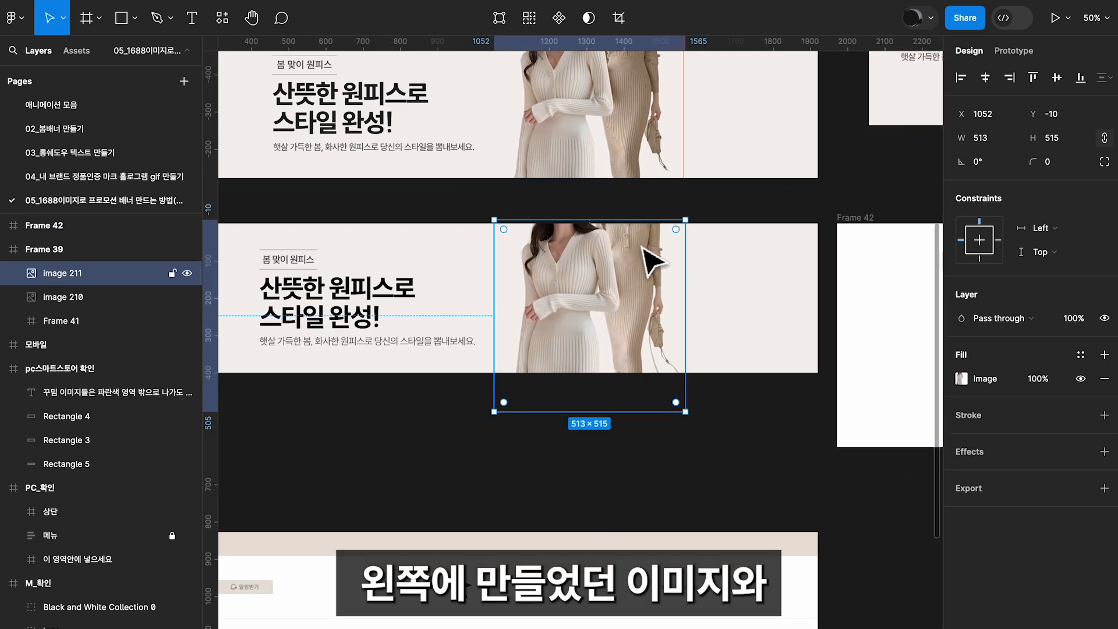
shift+click(308, 291)
click(34, 320)
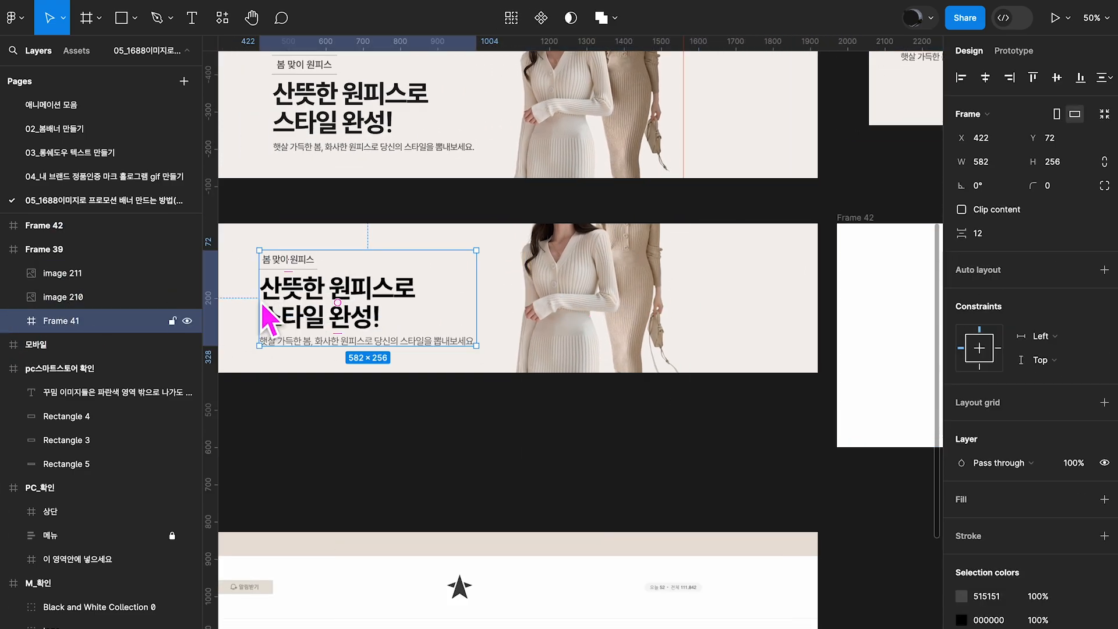
shift+click(65, 278)
scroll(250, 333, right, 5)
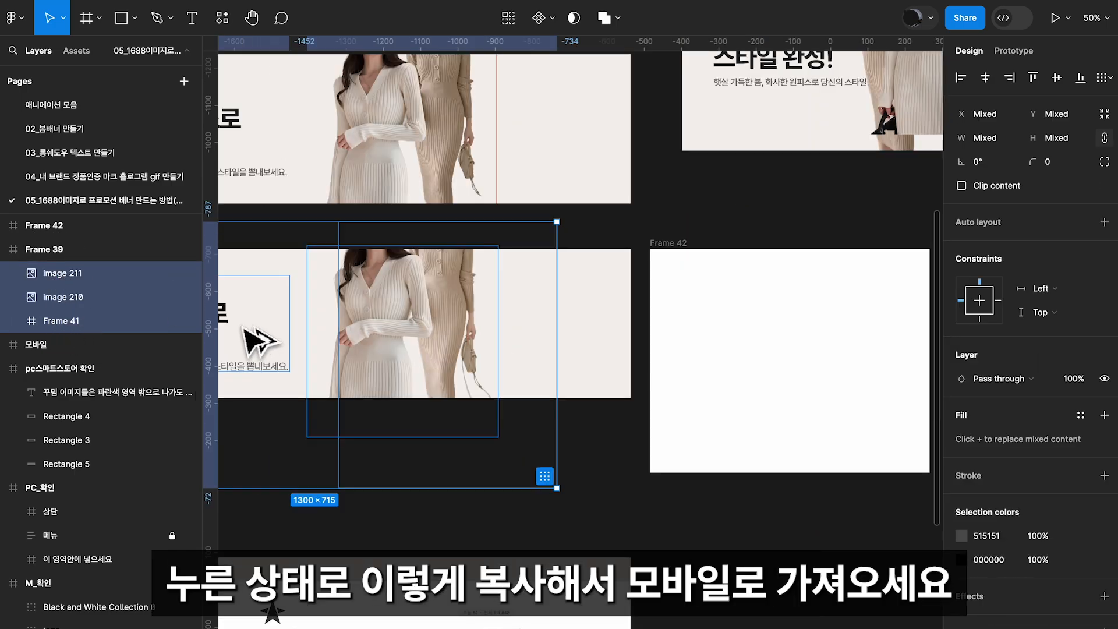
drag(242, 328, 577, 342)
Rename the 750 × 600 frame as 모바일 and the 1920 × 400 banner frame as pc
click(39, 226)
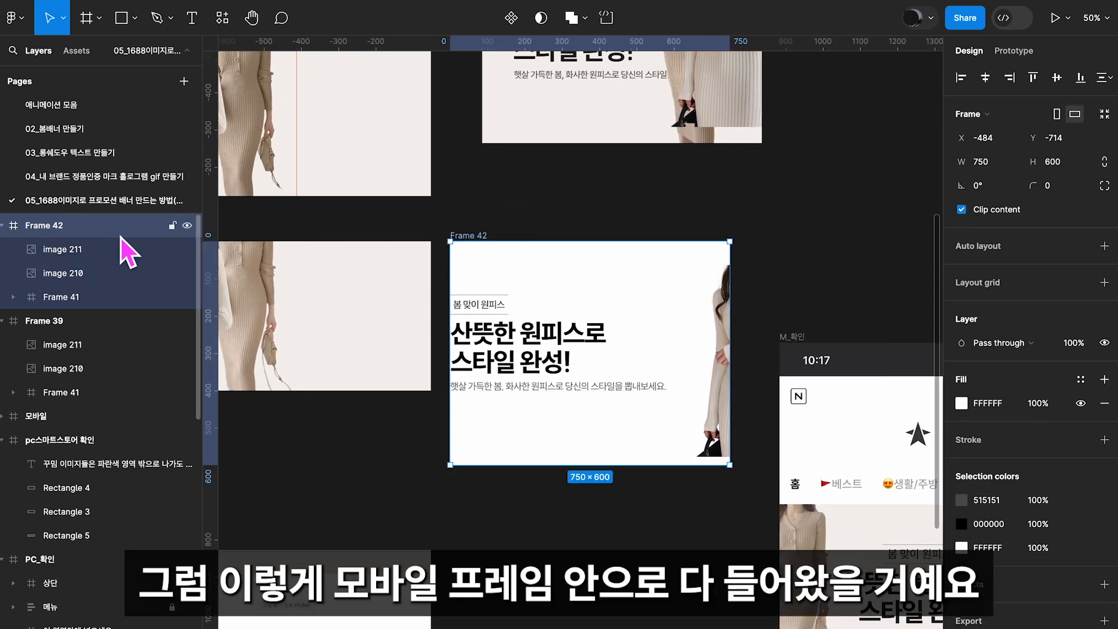
double_click(68, 228)
text(모바일)
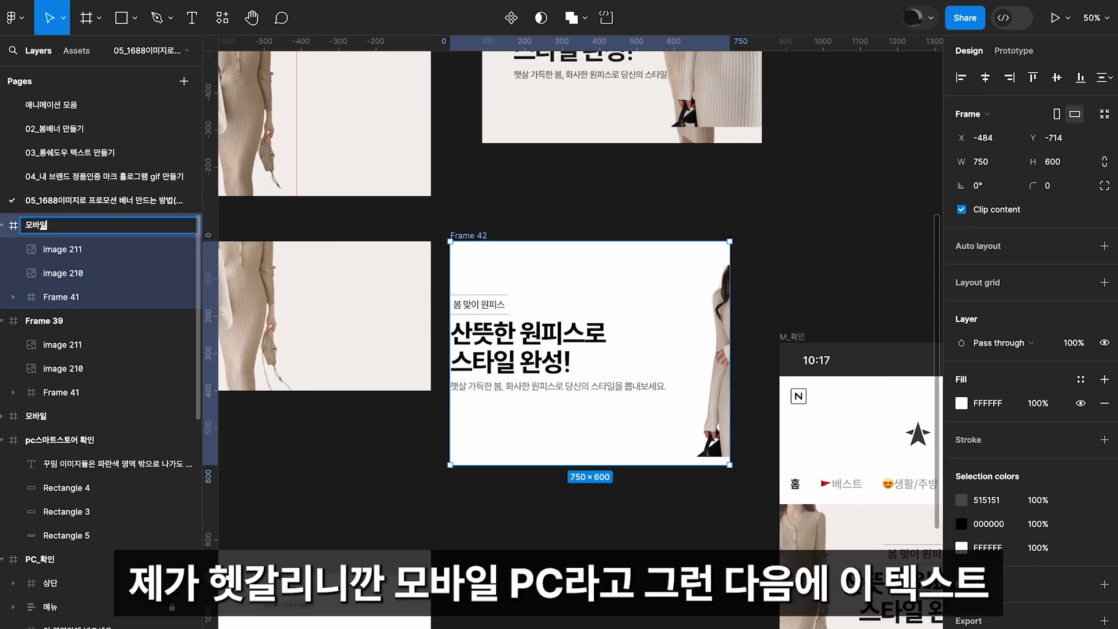
double_click(66, 321)
text(pc)
key(Return)
Move the text group inward from the mobile banner's edge and centre it horizontally in the banner
click(526, 309)
mouse_move(582, 323)
mouse_down()
mouse_move(611, 329)
mouse_move(617, 317)
mouse_move(600, 324)
mouse_up()
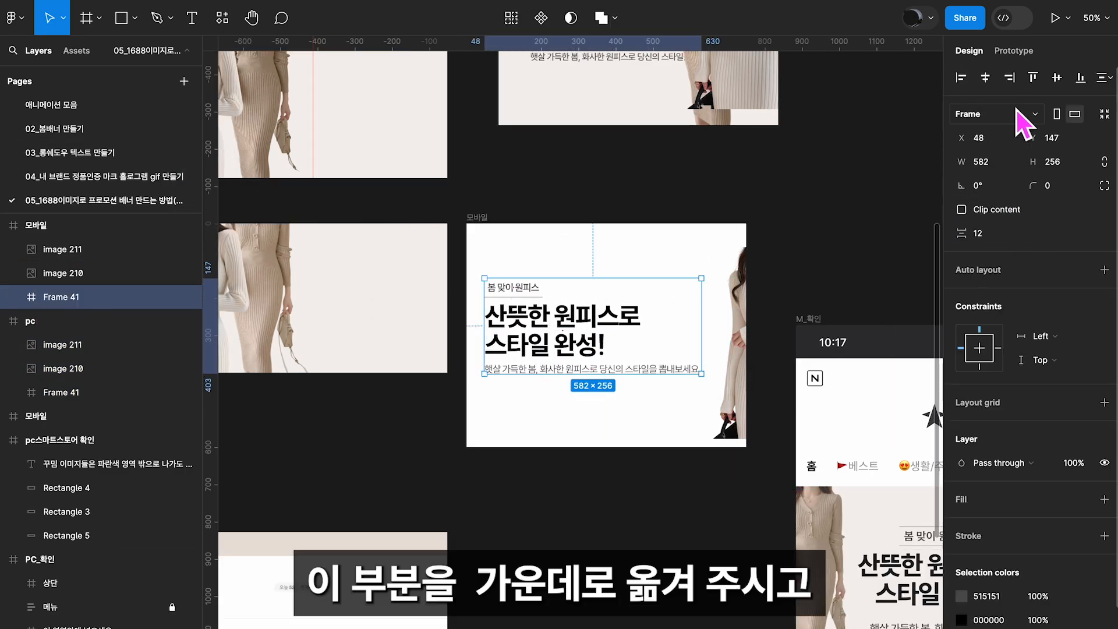
click(983, 78)
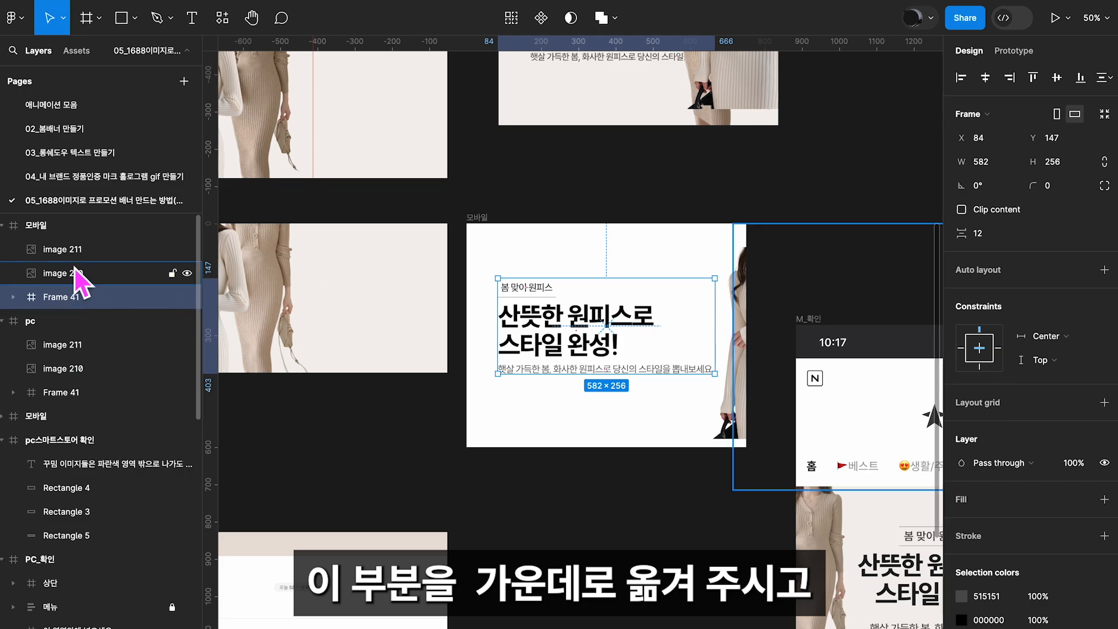
Move one model image to the left edge of the mobile banner and bring the text group in front of both images
click(62, 249)
mouse_move(726, 383)
mouse_down()
mouse_move(718, 402)
mouse_move(708, 393)
mouse_up()
drag(50, 283, 50, 284)
drag(768, 416, 498, 377)
drag(688, 288, 575, 297)
drag(64, 297, 82, 244)
Enlarge the right-hand model image to 657 × 660 and position it partly cropped at the mobile banner's right edge
drag(734, 350, 716, 341)
drag(851, 412, 908, 466)
drag(737, 303, 686, 318)
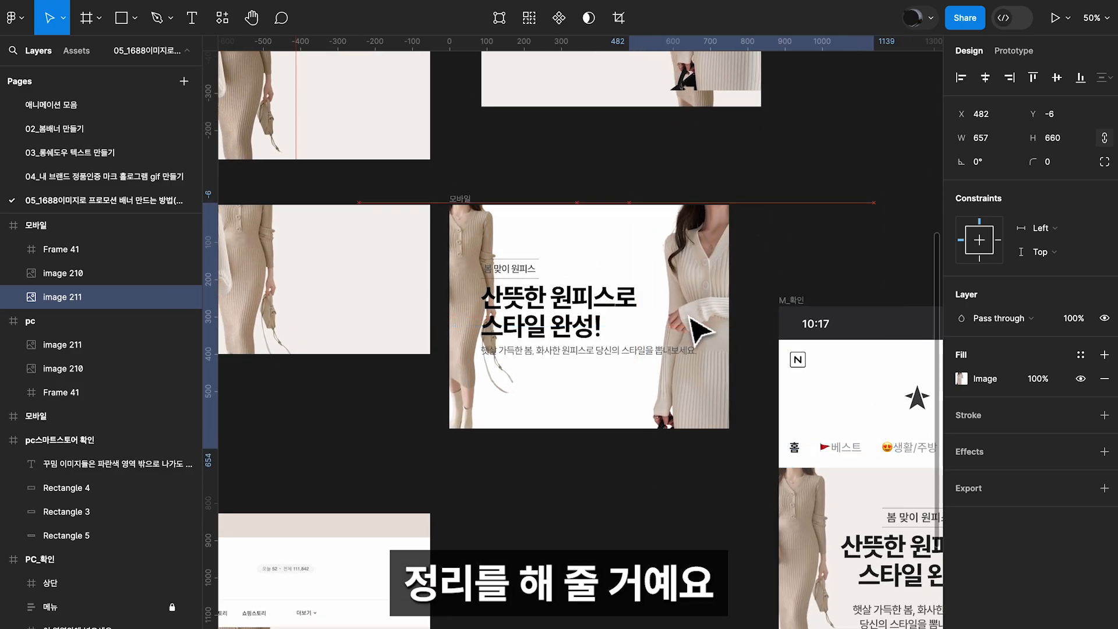
drag(711, 212, 725, 416)
drag(736, 369, 714, 395)
drag(752, 284, 741, 247)
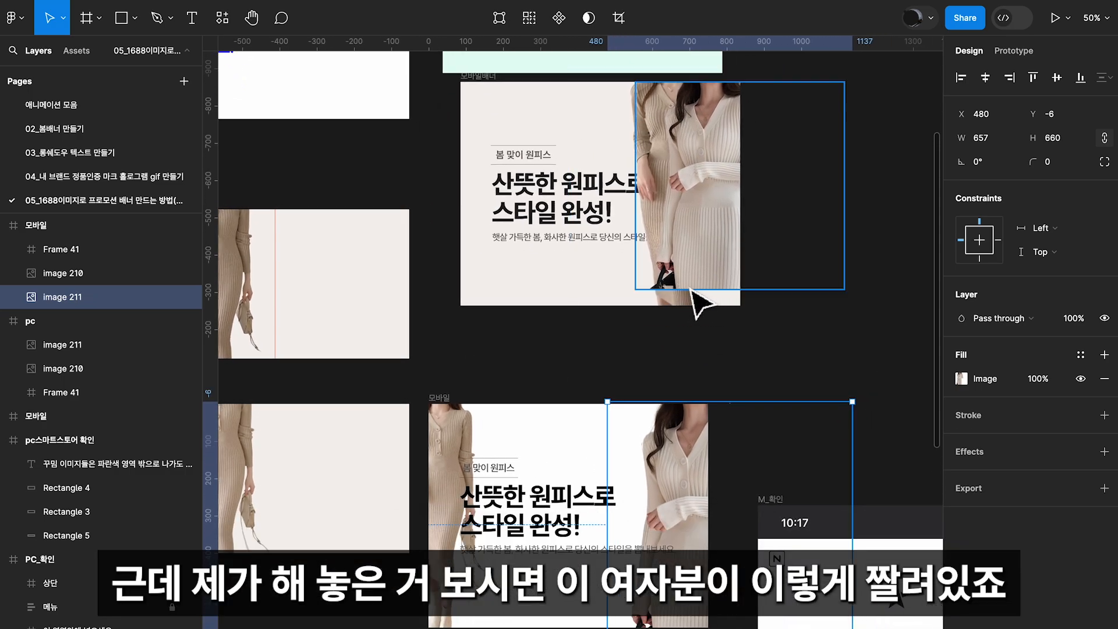
Centre-align the label, headline and description in the mobile banner's text group, both their paragraphs and their horizontal positions
drag(703, 319, 578, 79)
click(459, 207)
scroll(423, 264, up, 1)
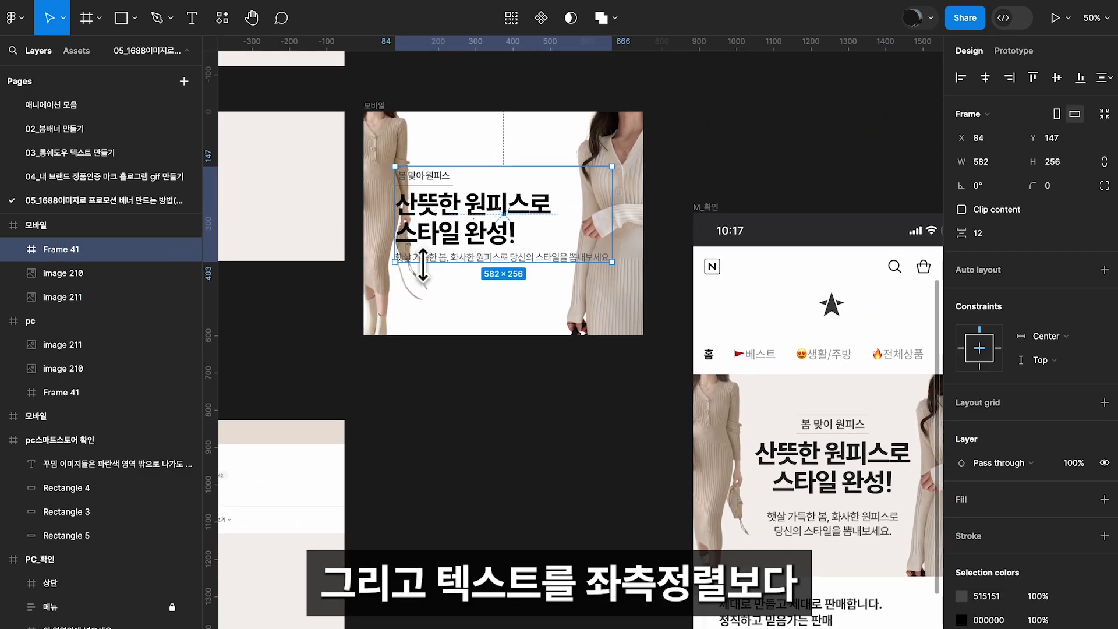
click(14, 250)
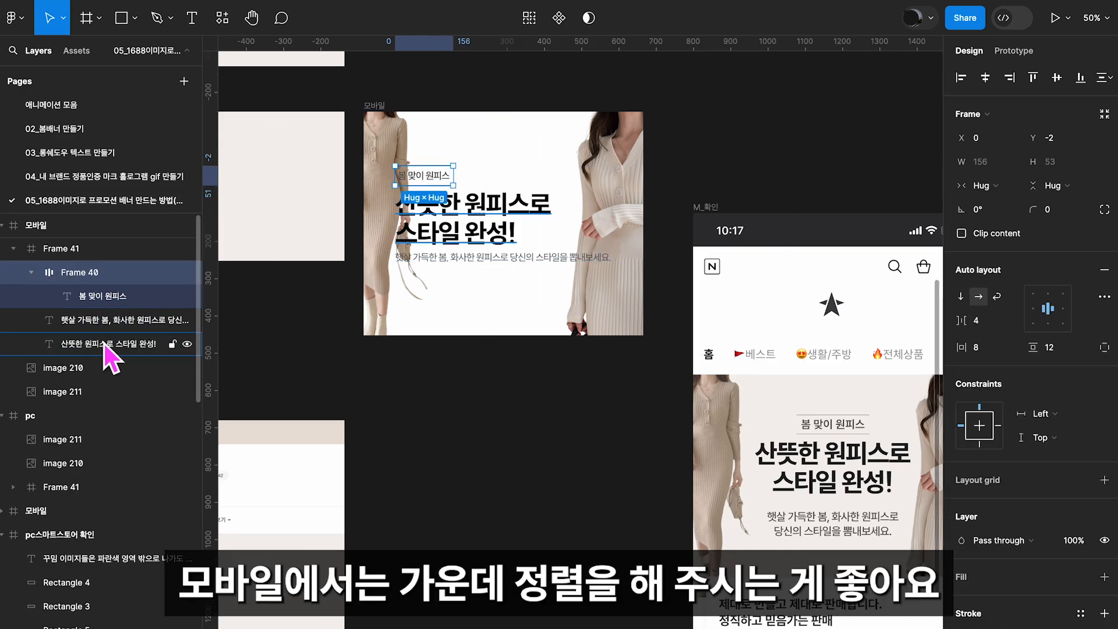
click(85, 278)
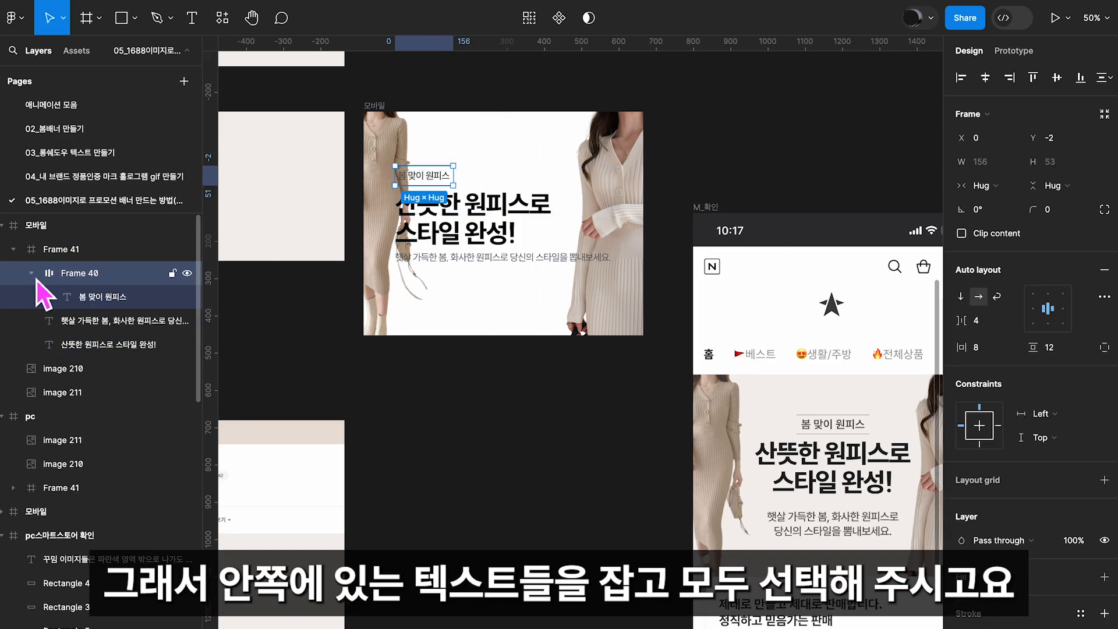
click(36, 279)
shift+click(129, 315)
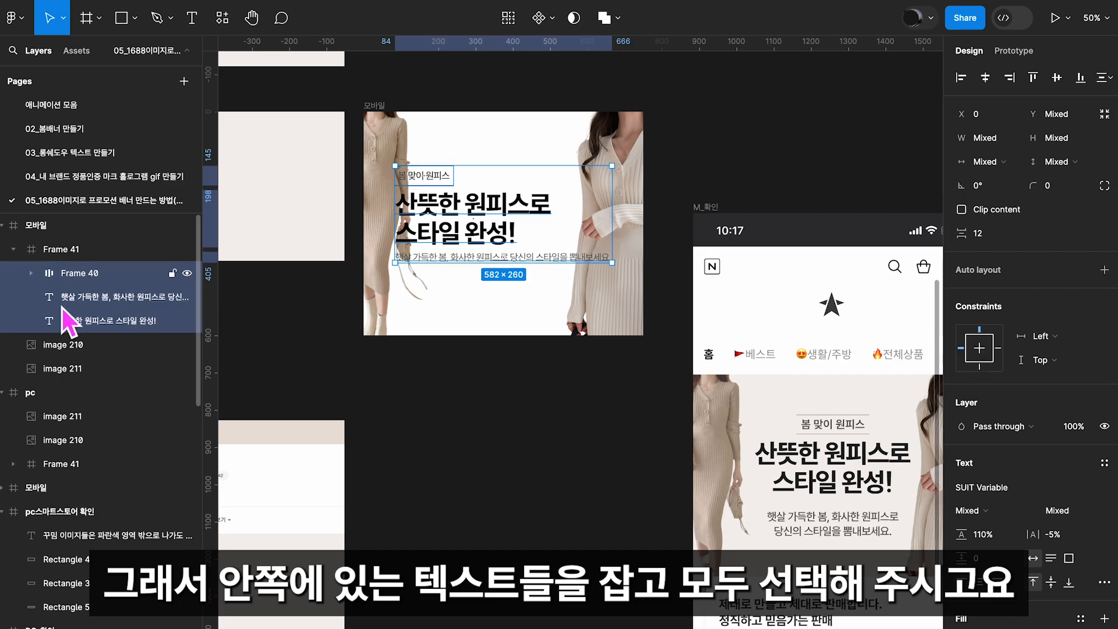
scroll(1036, 512, down, 2)
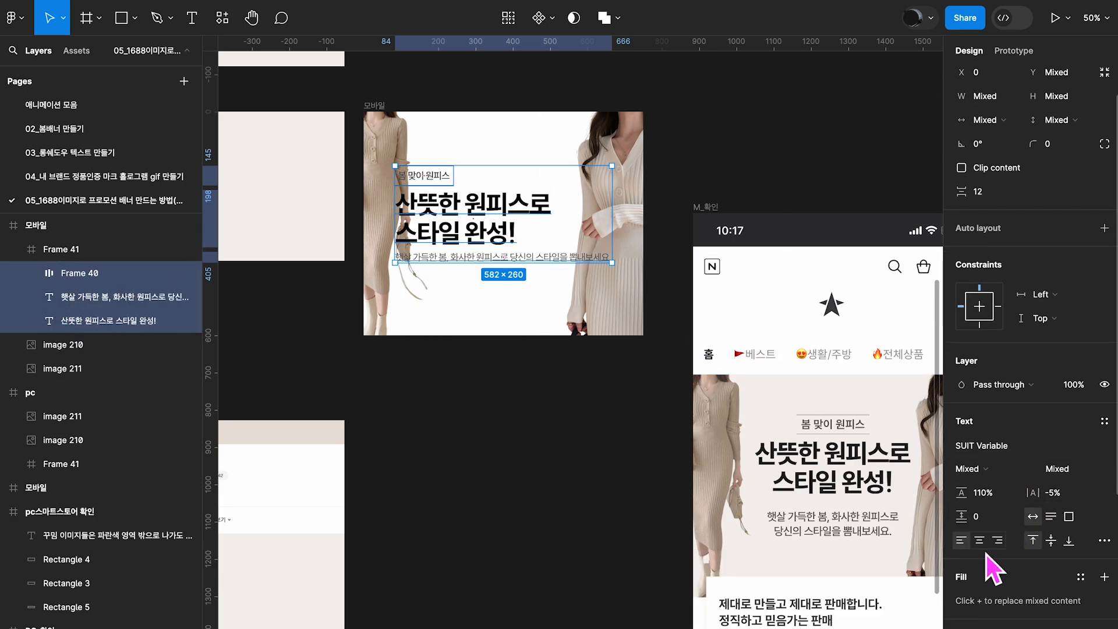
click(985, 545)
scroll(1011, 151, up, 2)
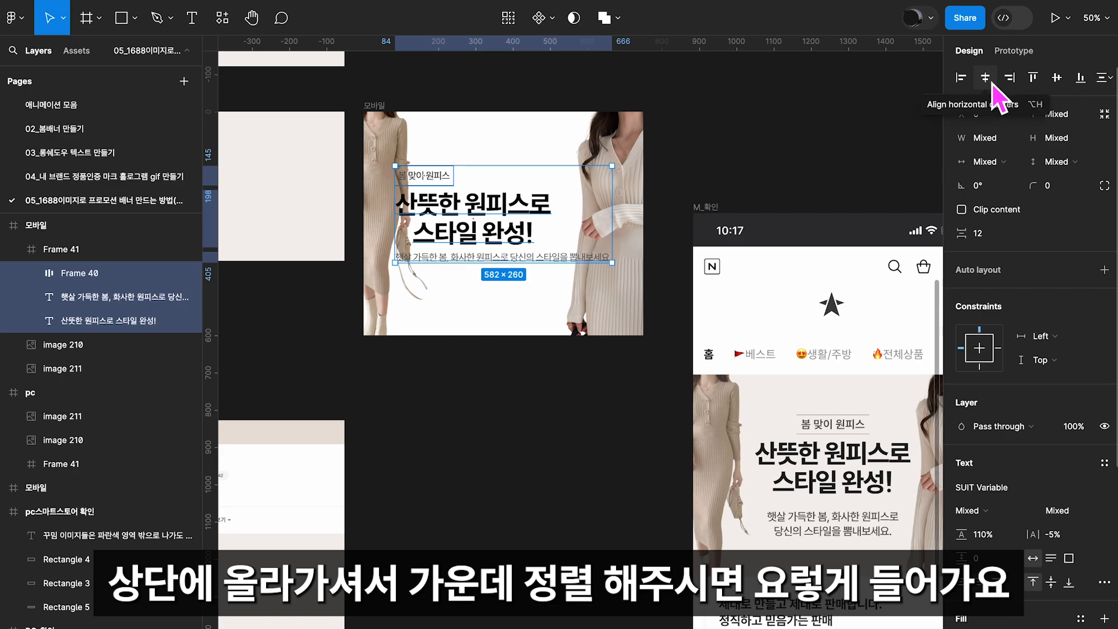
click(991, 83)
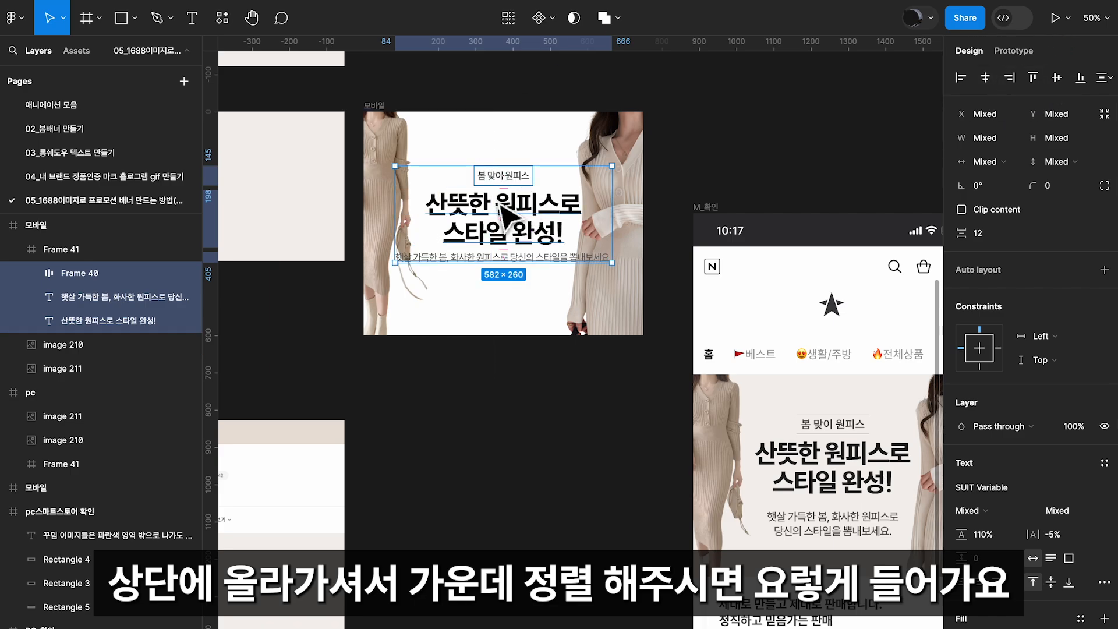
click(742, 178)
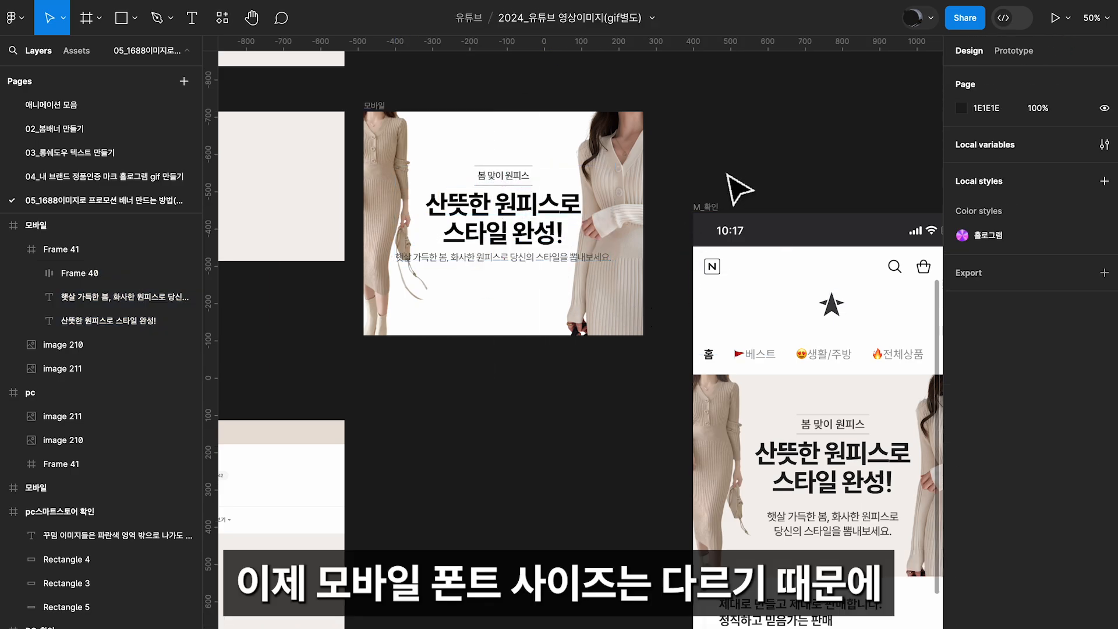
Set the font size of the mobile banner's description text to 33
click(512, 205)
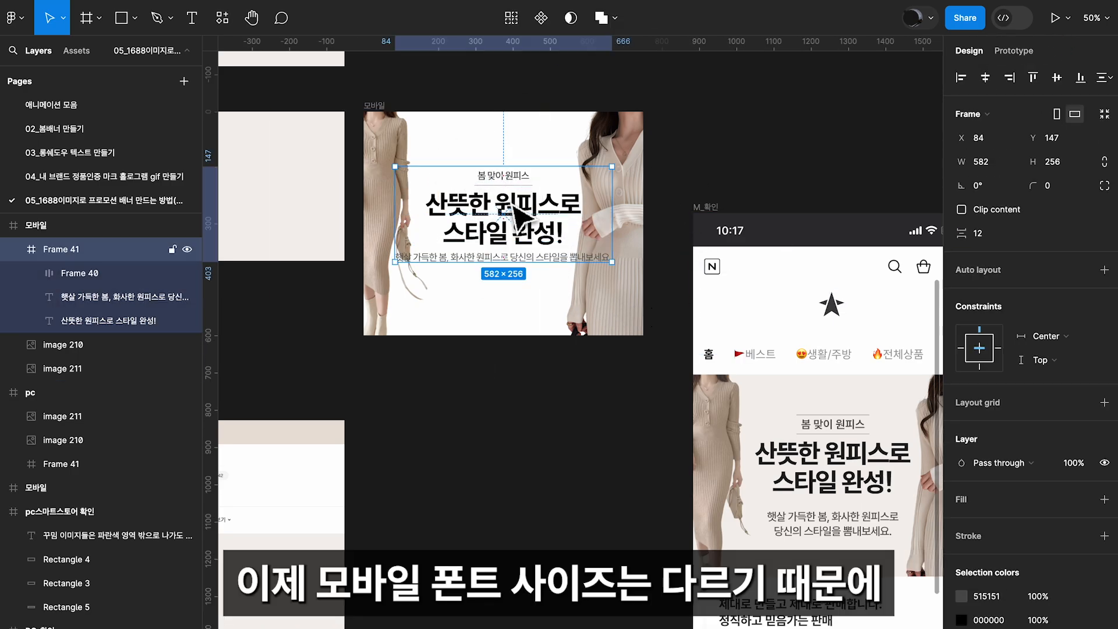
click(546, 256)
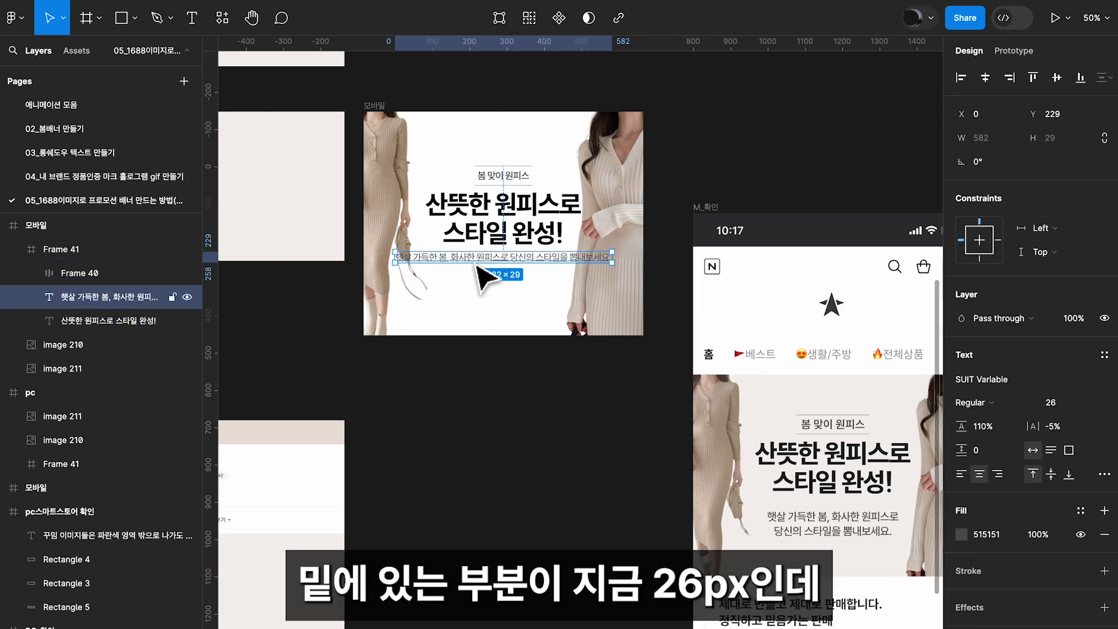
click(1068, 411)
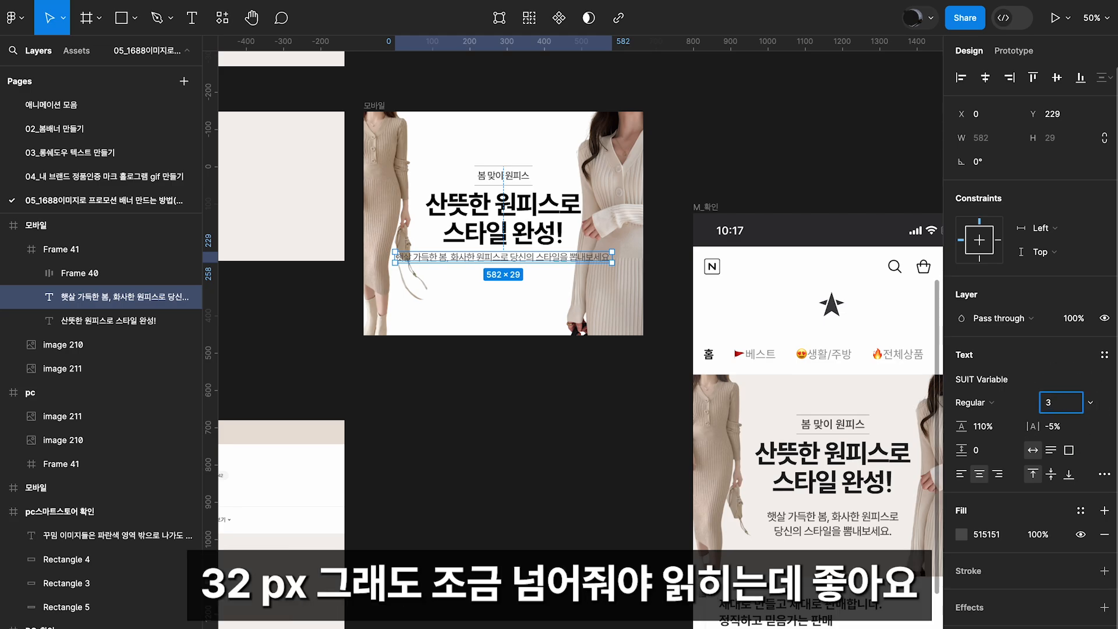
key(Return)
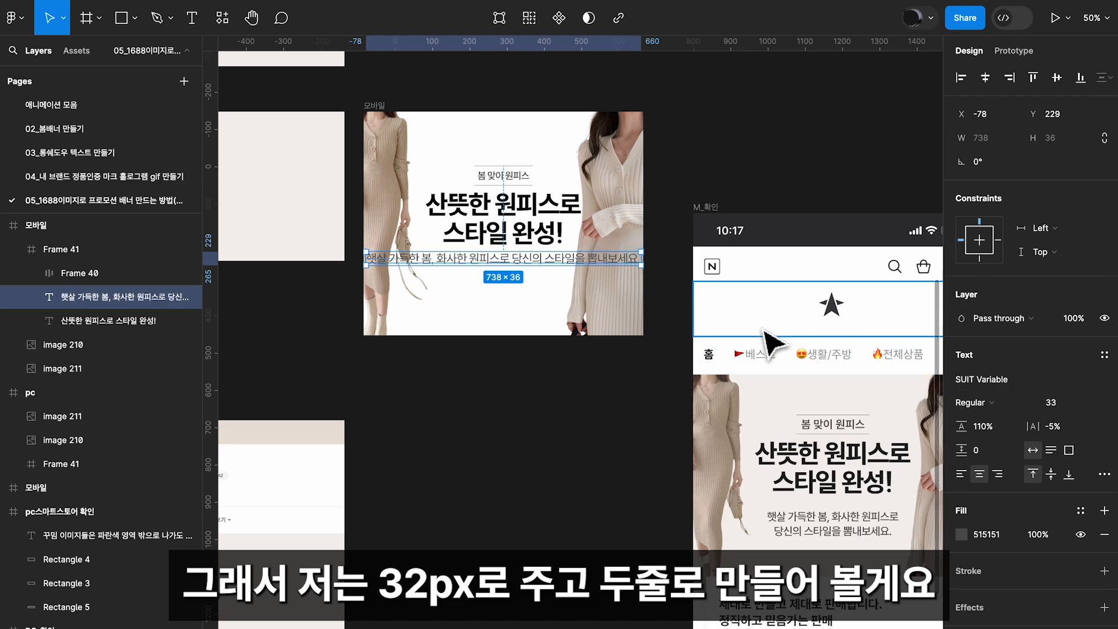
Narrow the description to about 415 px so it wraps onto two lines, centre it horizontally and shift it slightly down
drag(640, 257, 519, 258)
click(986, 79)
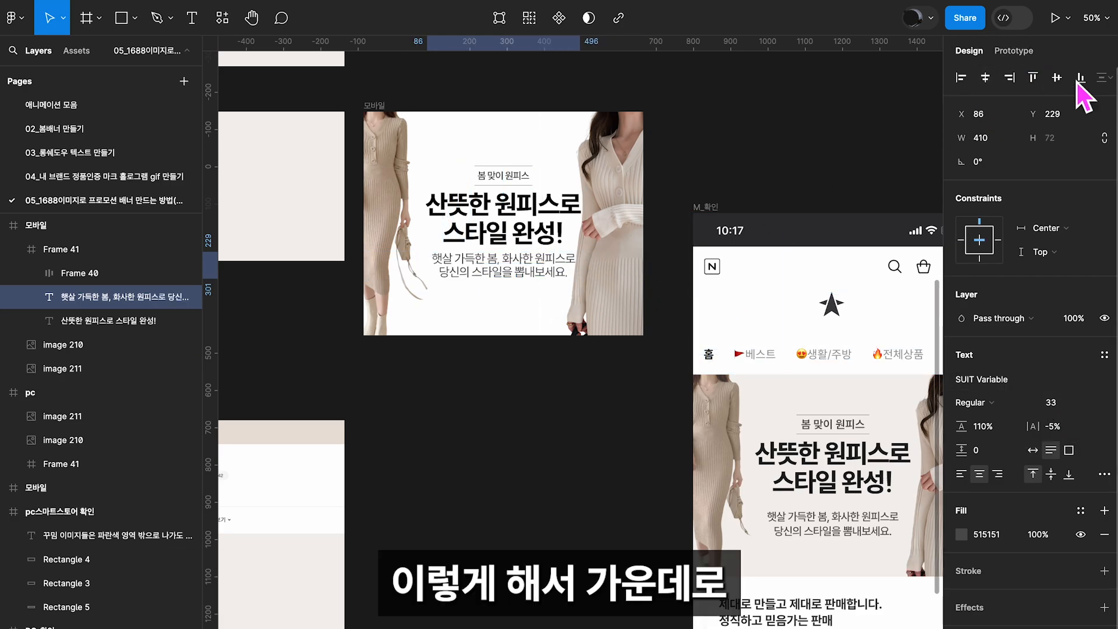
drag(580, 263, 541, 279)
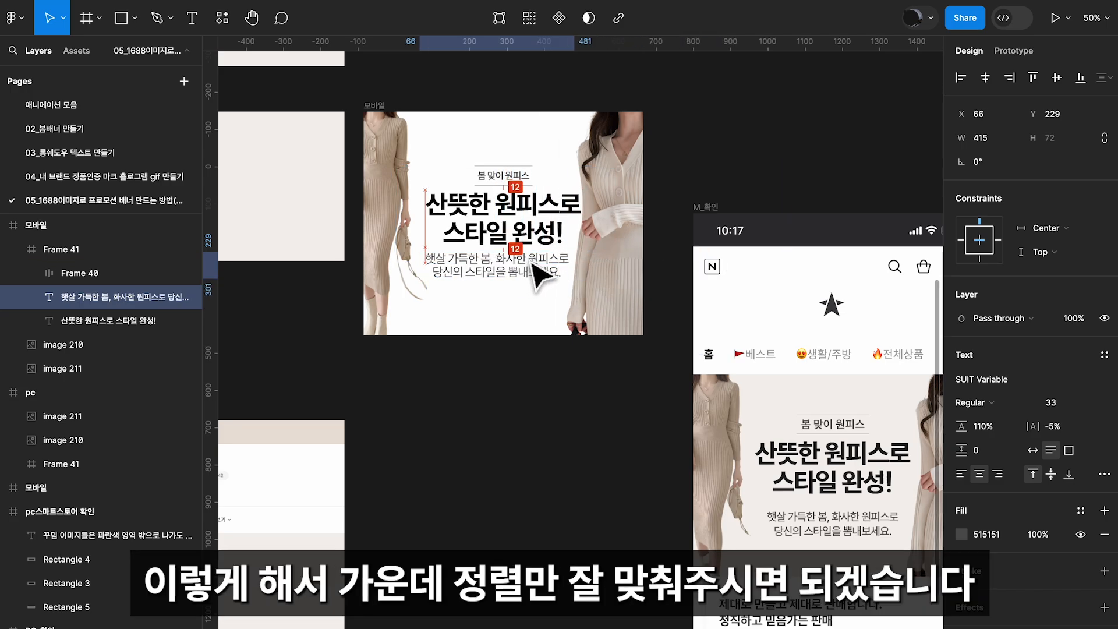
click(985, 78)
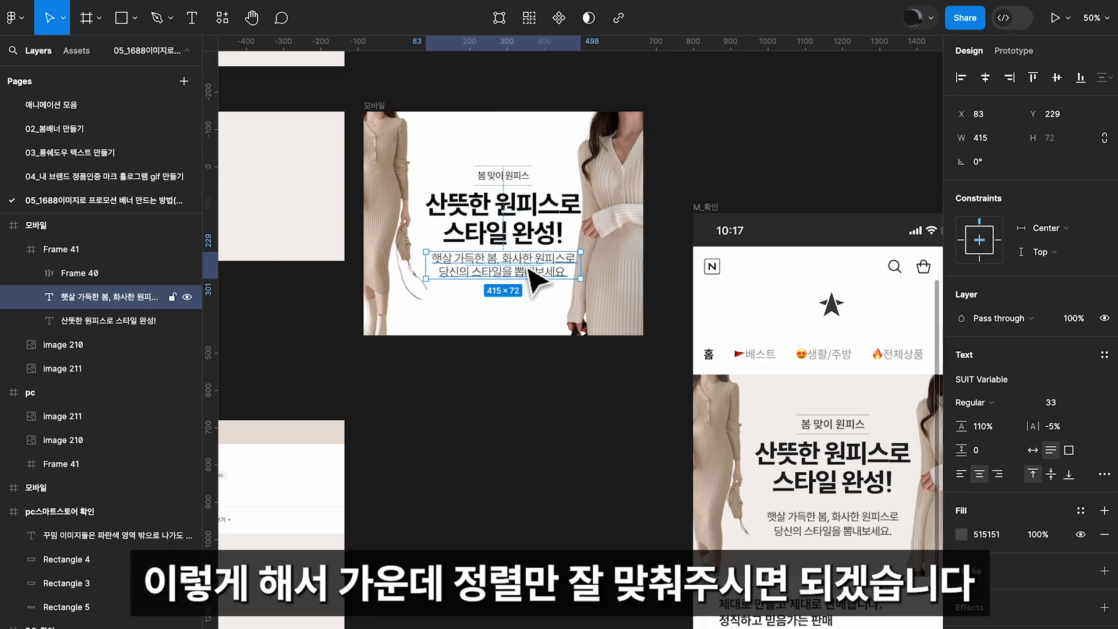
drag(531, 266, 532, 270)
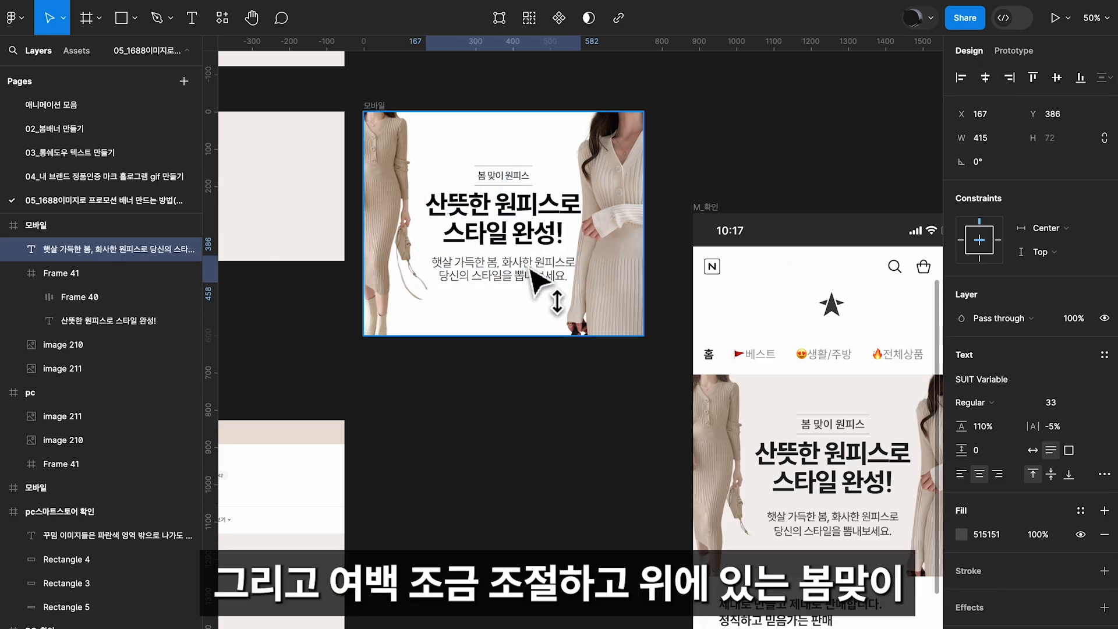
Set the font size of the 봄 맞이 원피스 label to 32 and centre the label frame horizontally
double_click(521, 179)
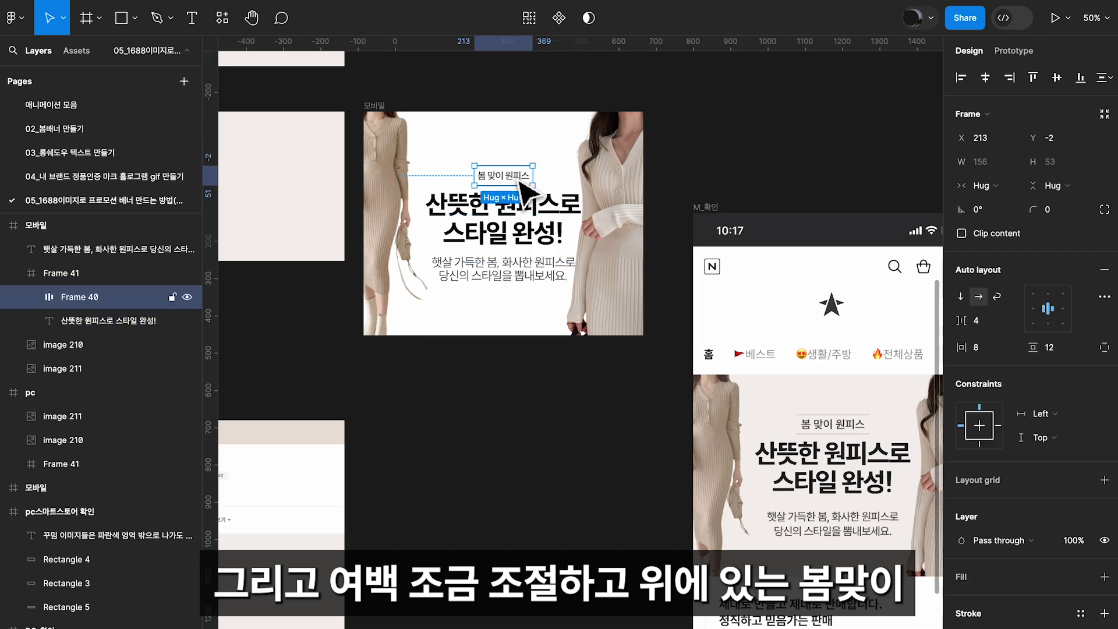
double_click(522, 178)
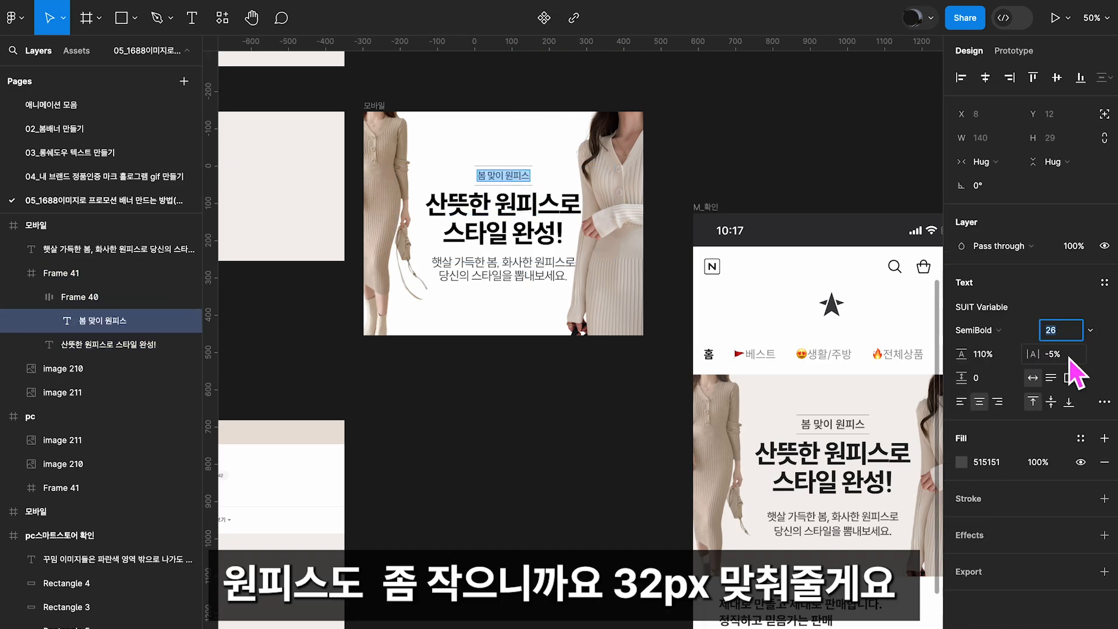
text(32)
key(Return)
key(Escape)
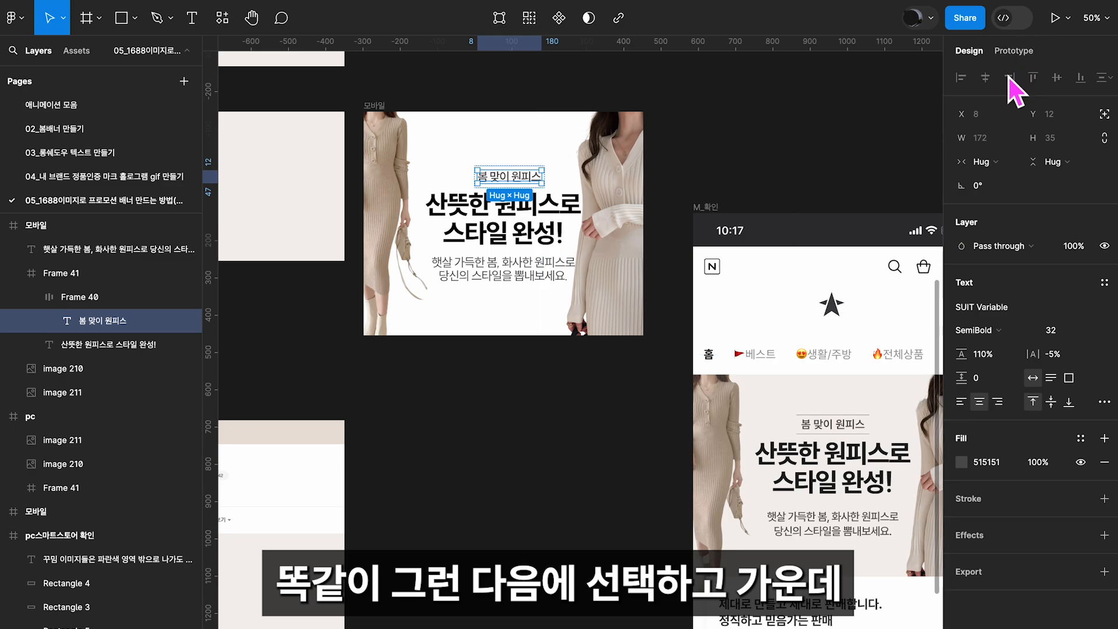
key(Escape)
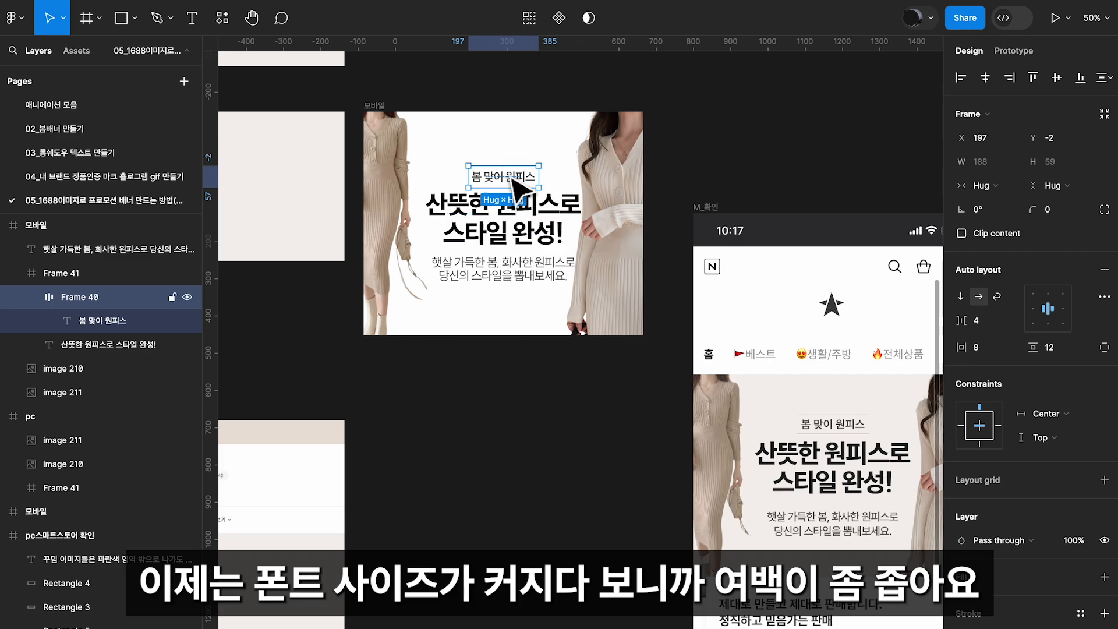
Move the 봄 맞이 원피스 label slightly up to widen the gap above the headline
key(shift+Up)
drag(511, 169, 511, 167)
shift+click(523, 216)
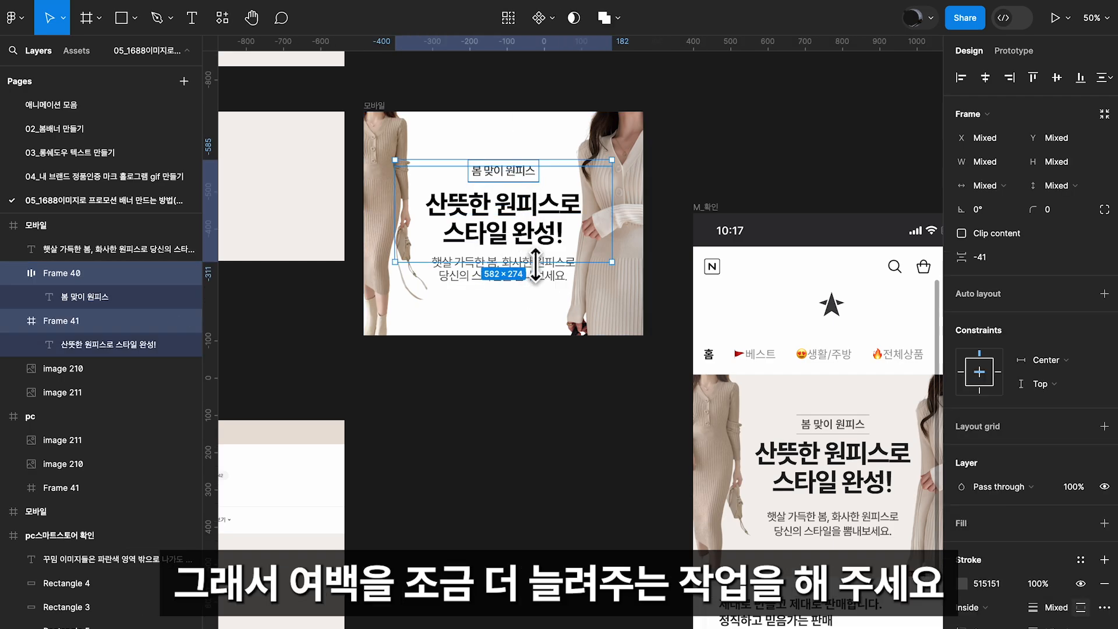
Take the headline out of Frame 41 in the mobile banner and delete the emptied frame
click(80, 305)
click(58, 324)
shift+click(68, 280)
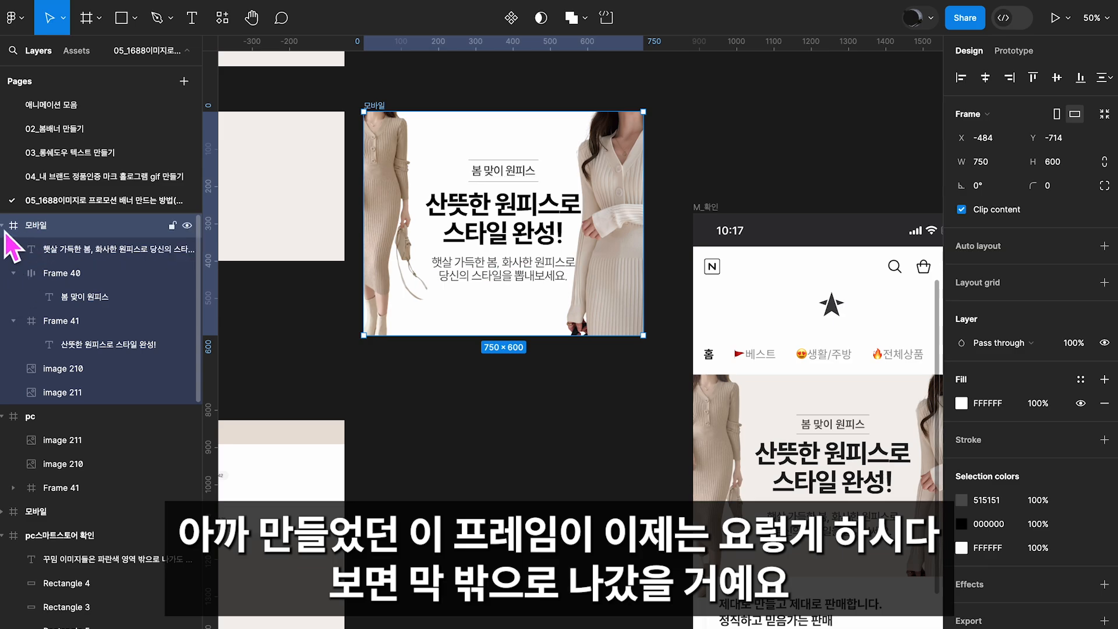
click(3, 227)
click(3, 225)
click(23, 277)
click(64, 297)
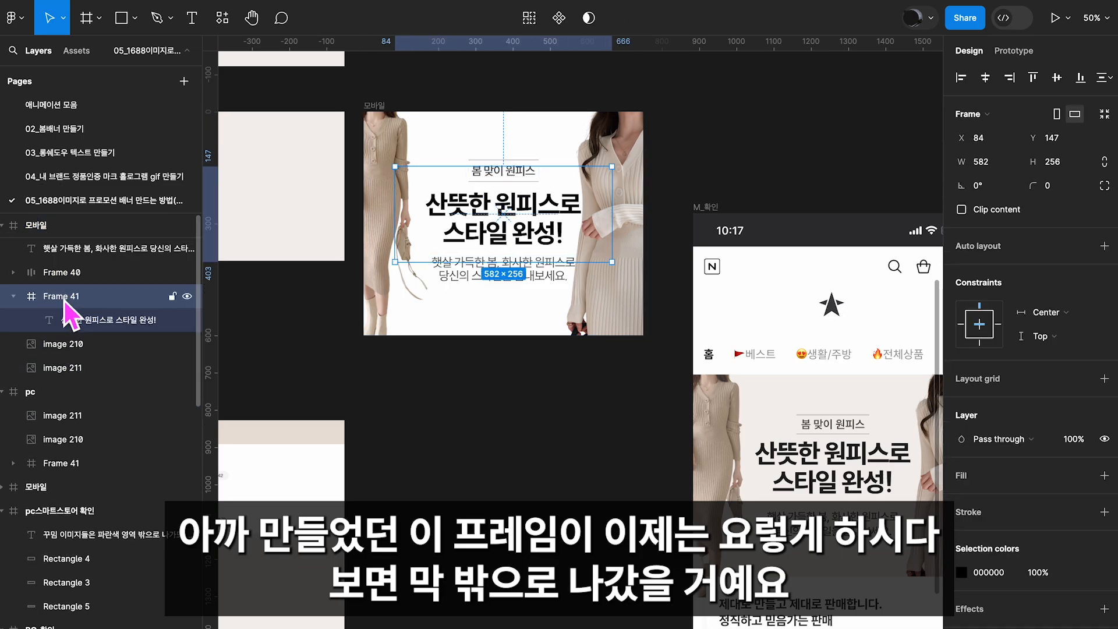
click(79, 255)
drag(76, 251, 99, 279)
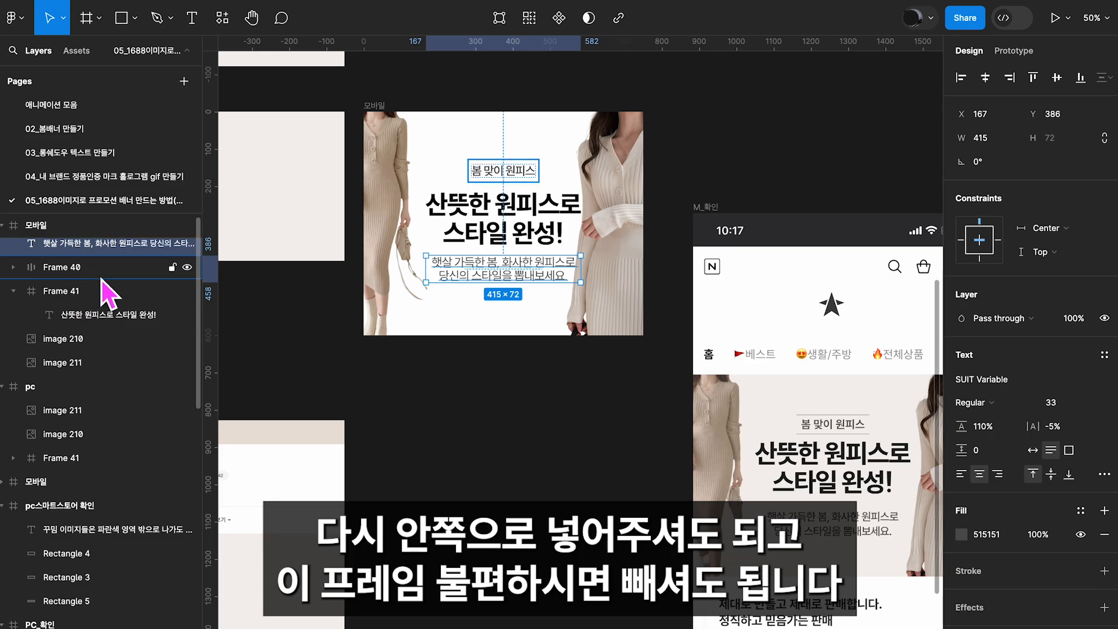
drag(94, 322, 64, 308)
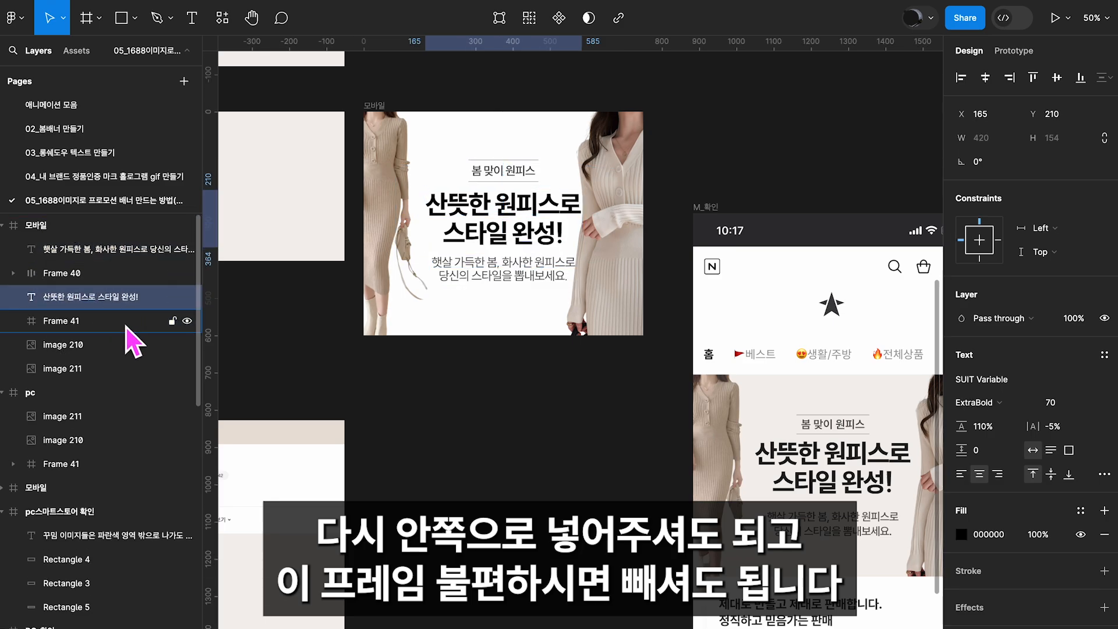
click(72, 321)
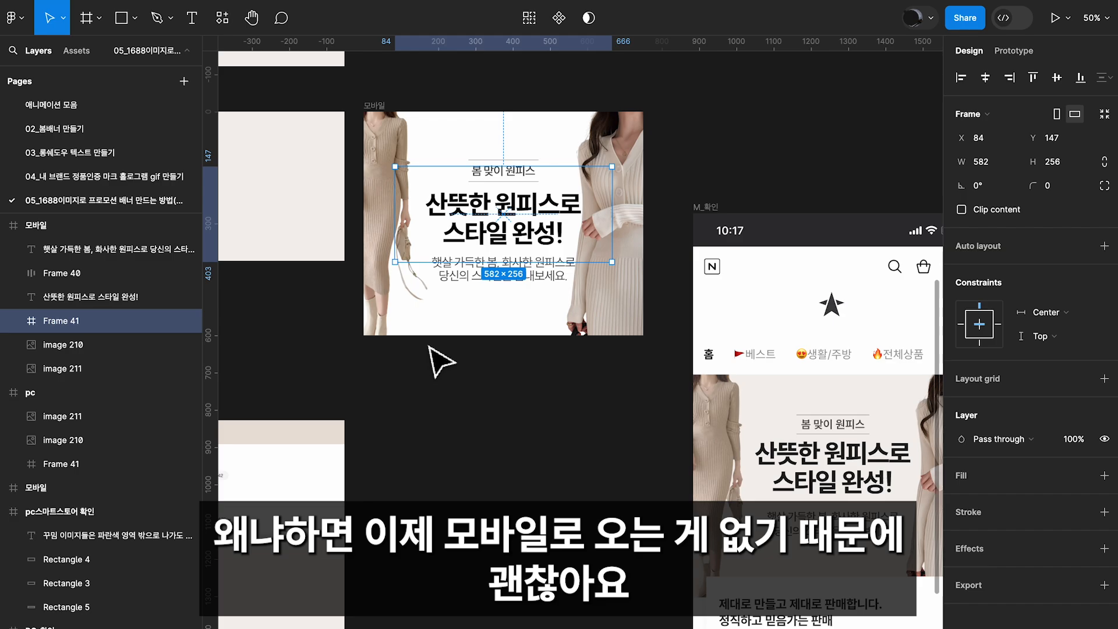
key(Delete)
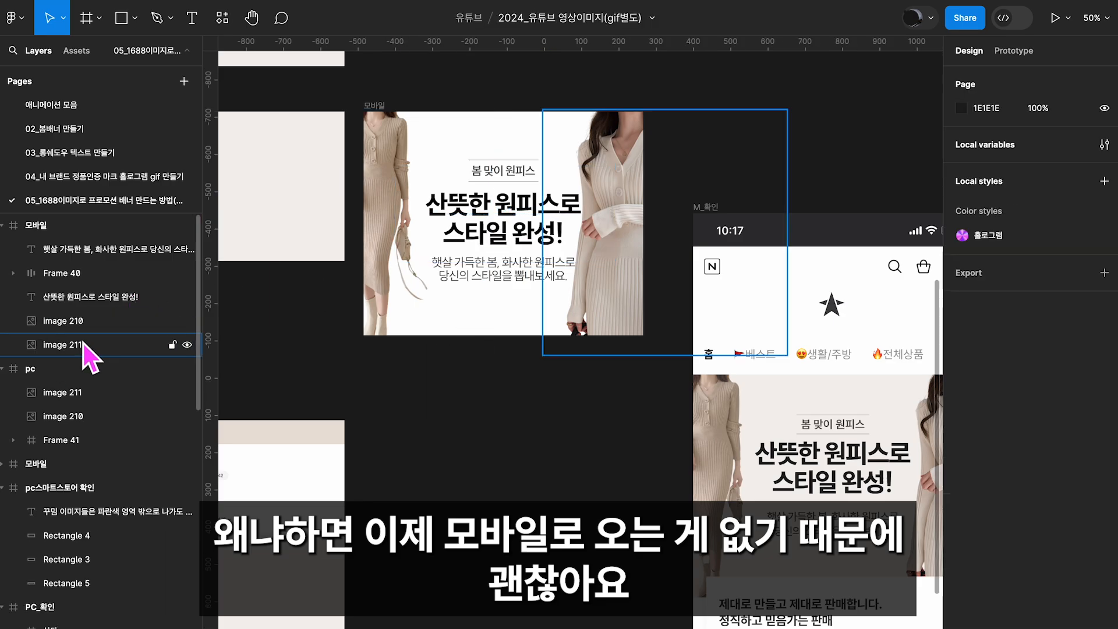
Set the vertical spacing between the mobile banner's label, headline and description to 24 px
click(82, 302)
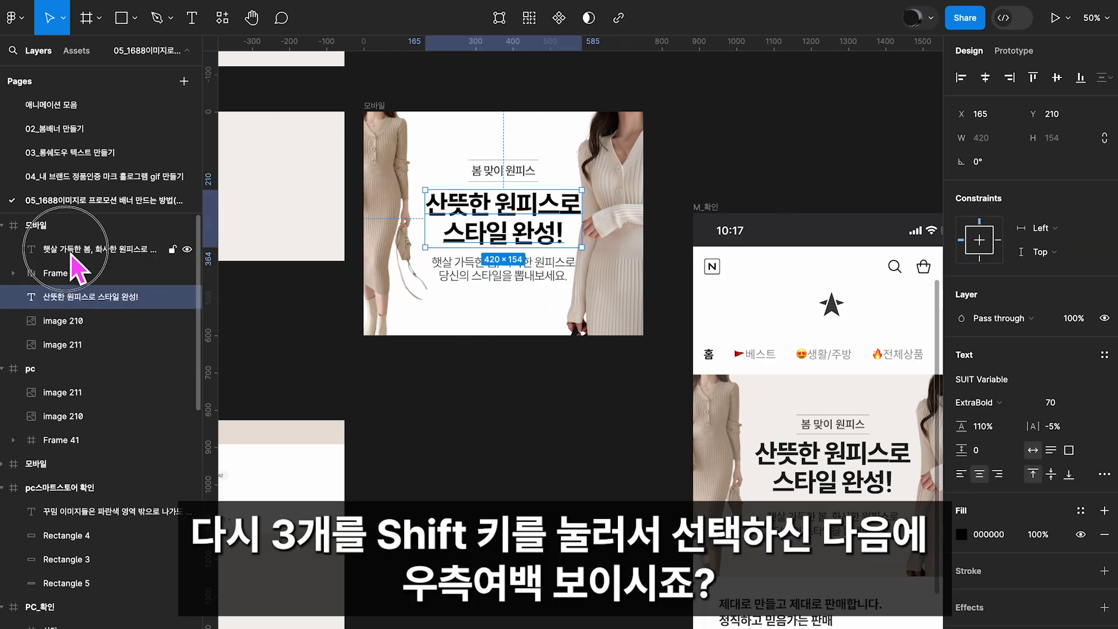
shift+click(71, 255)
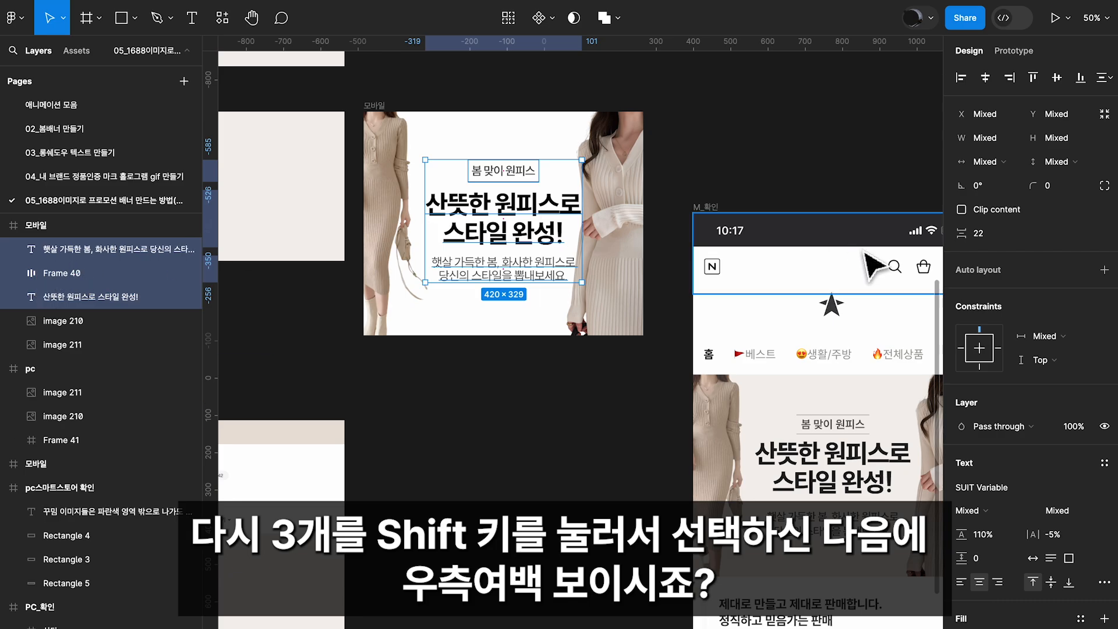
click(991, 242)
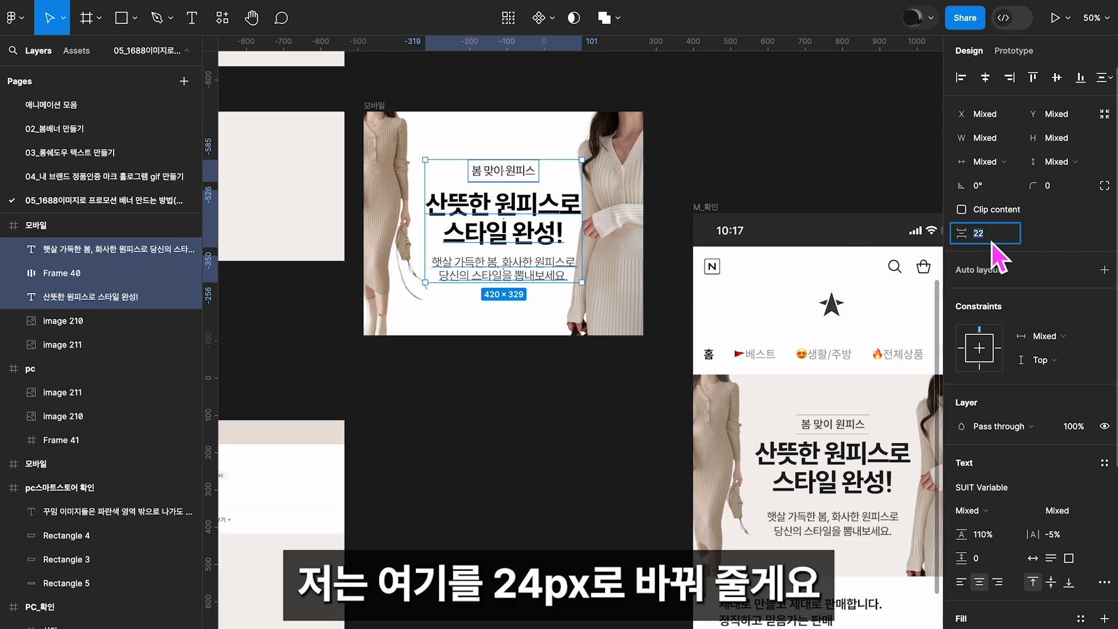
text(24)
key(Return)
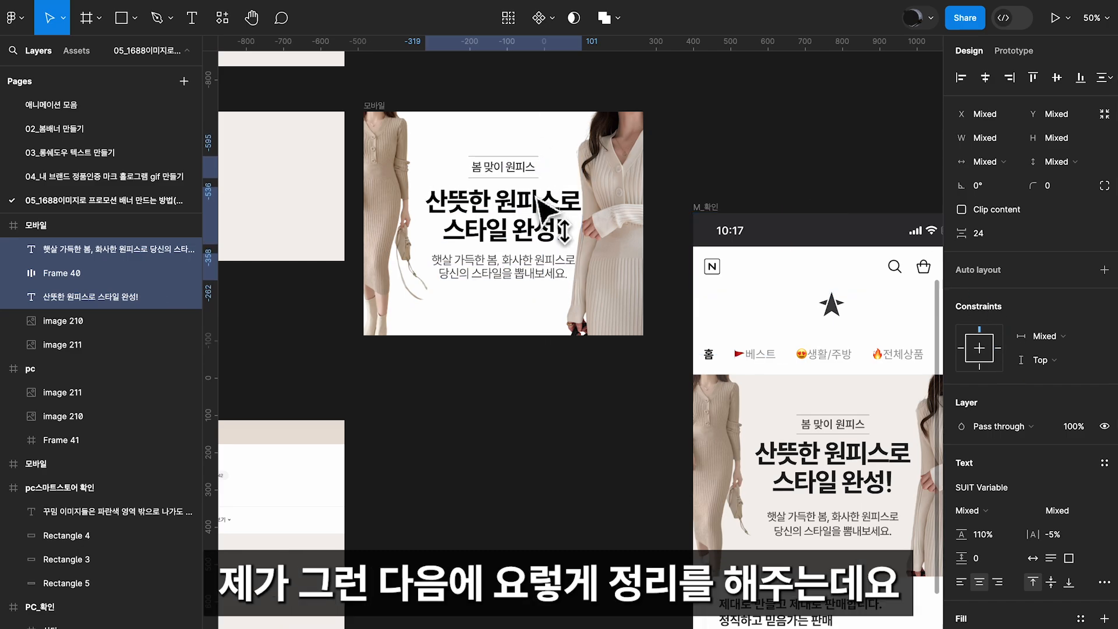
Deselect the mobile banner's texts and compare the PC and mobile banners with their store mockups
drag(698, 168, 701, 192)
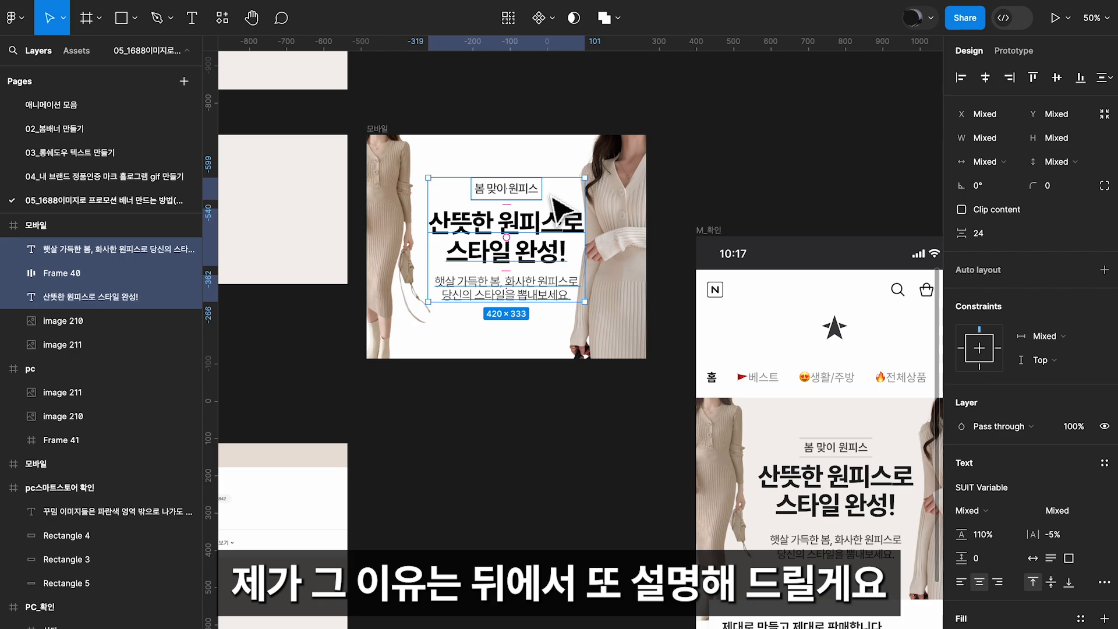
click(730, 186)
scroll(588, 125, right, 2)
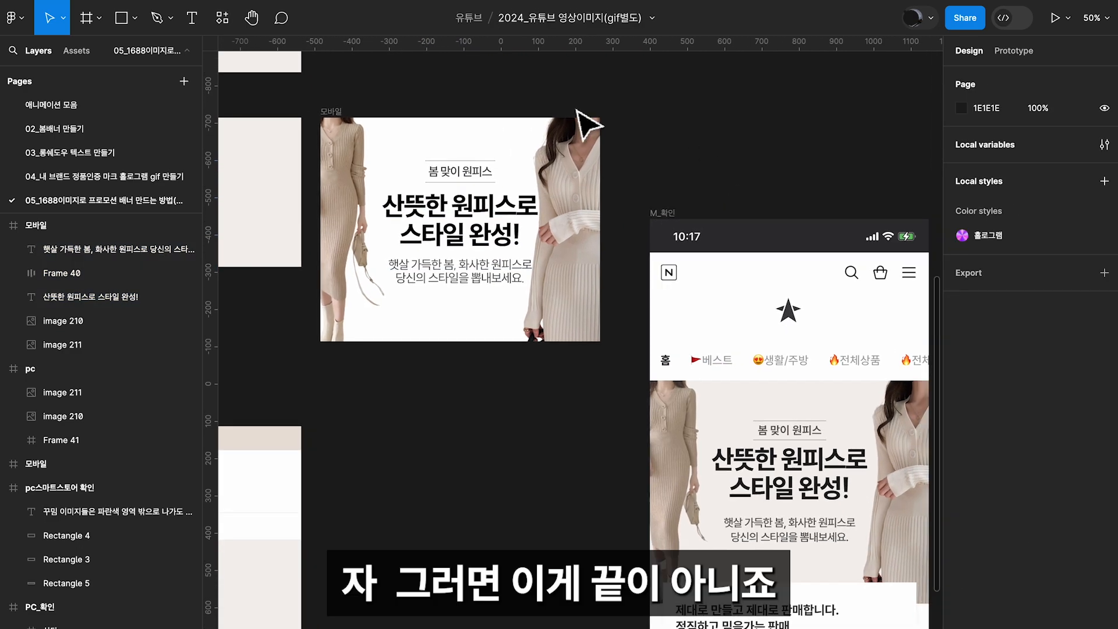
scroll(582, 125, left, 6)
scroll(587, 123, left, 5)
scroll(588, 124, down, 2)
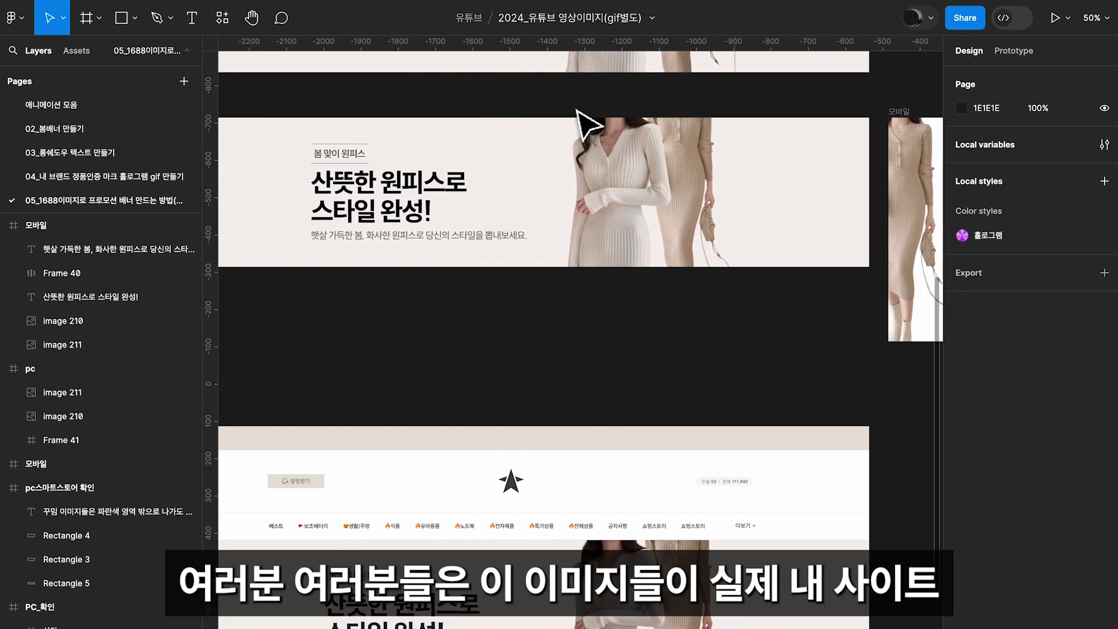
scroll(588, 124, up, 2)
scroll(588, 123, right, 1)
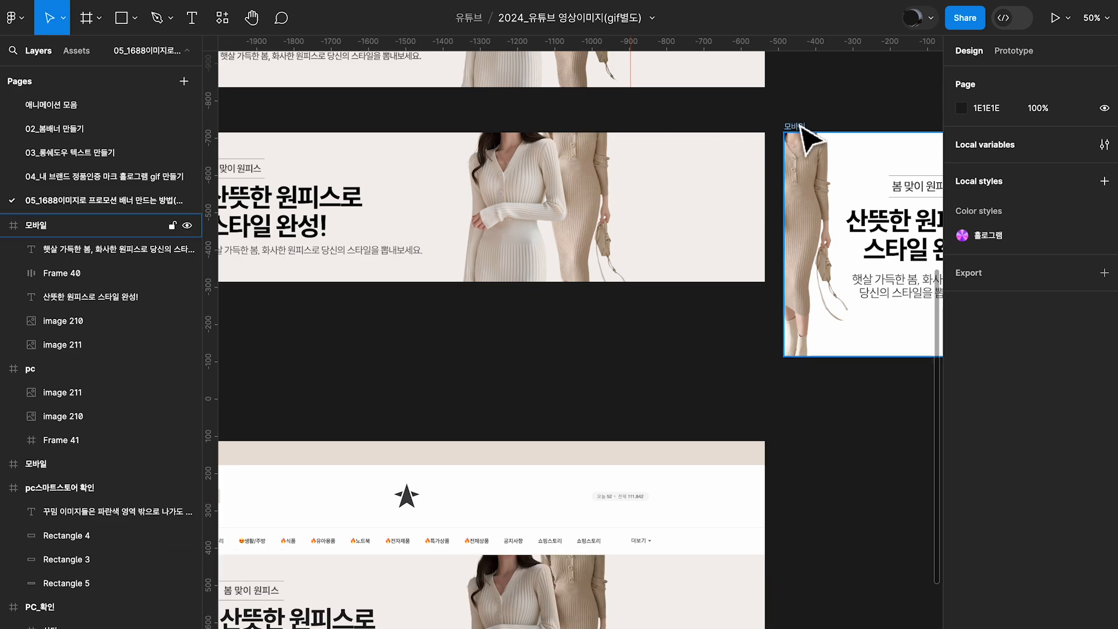
scroll(800, 126, down, 2)
scroll(801, 127, left, 2)
scroll(809, 139, left, 3)
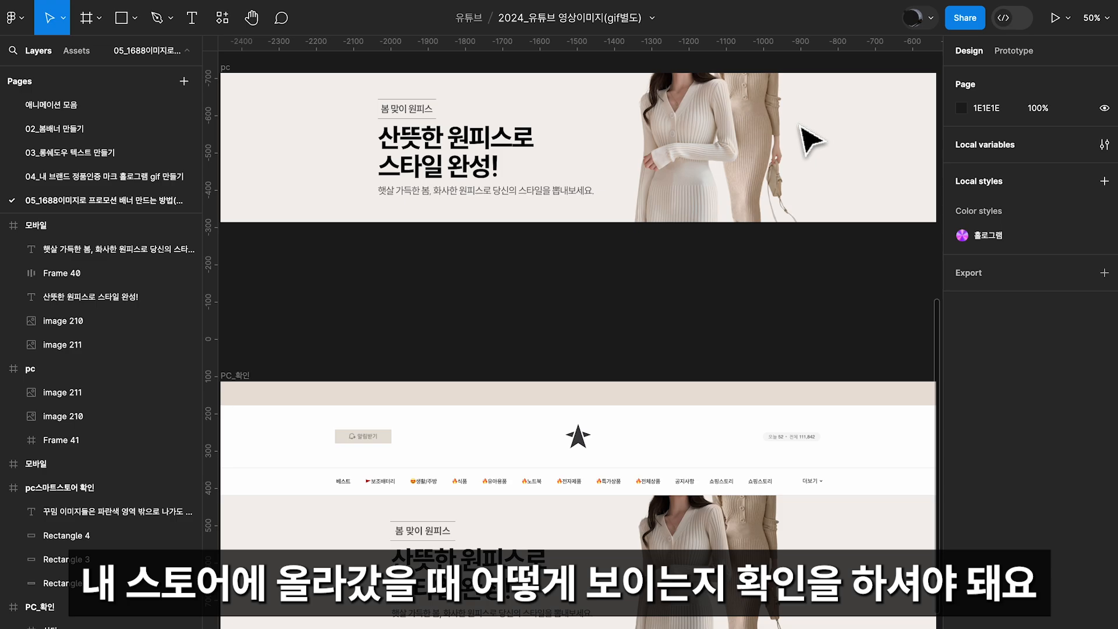
Inspect the pc banner frame and the banner area beneath the menu in the PC_확인 store mockup
click(798, 125)
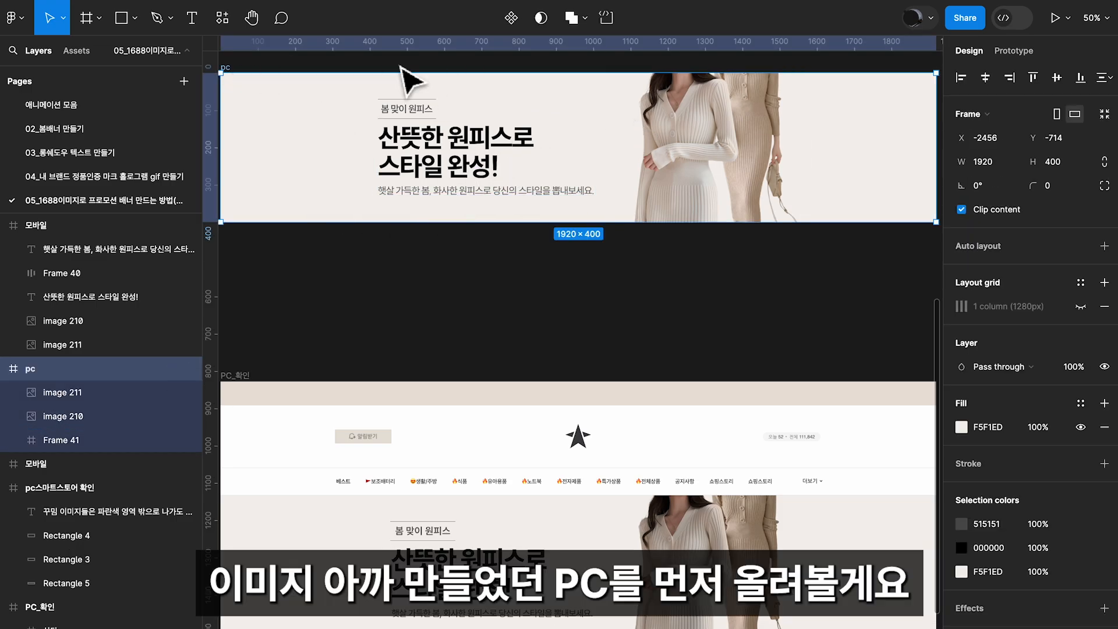
click(438, 283)
scroll(549, 179, down, 10)
drag(518, 122, 521, 127)
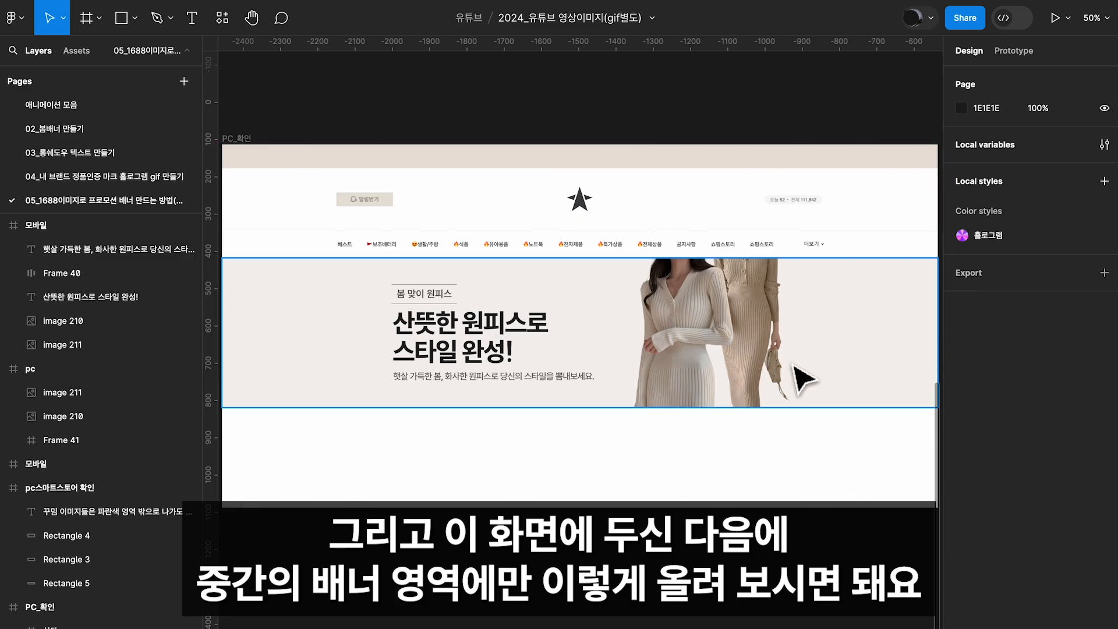
scroll(594, 411, up, 2)
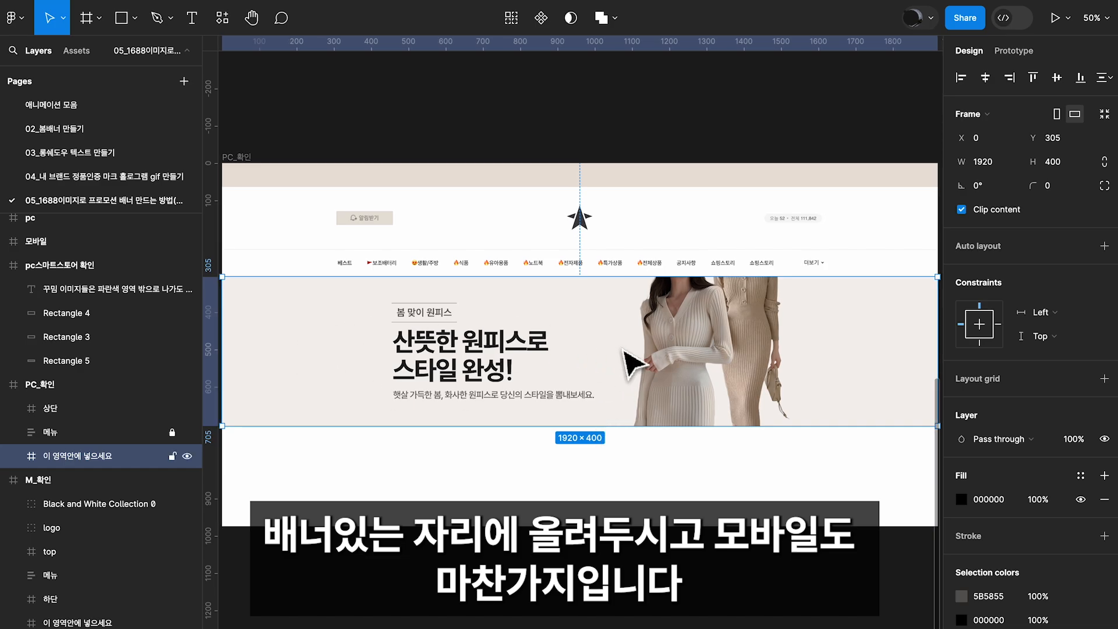
Examine how the banner area sits below the menu in the M_확인 mobile store mockup
scroll(717, 338, right, 10)
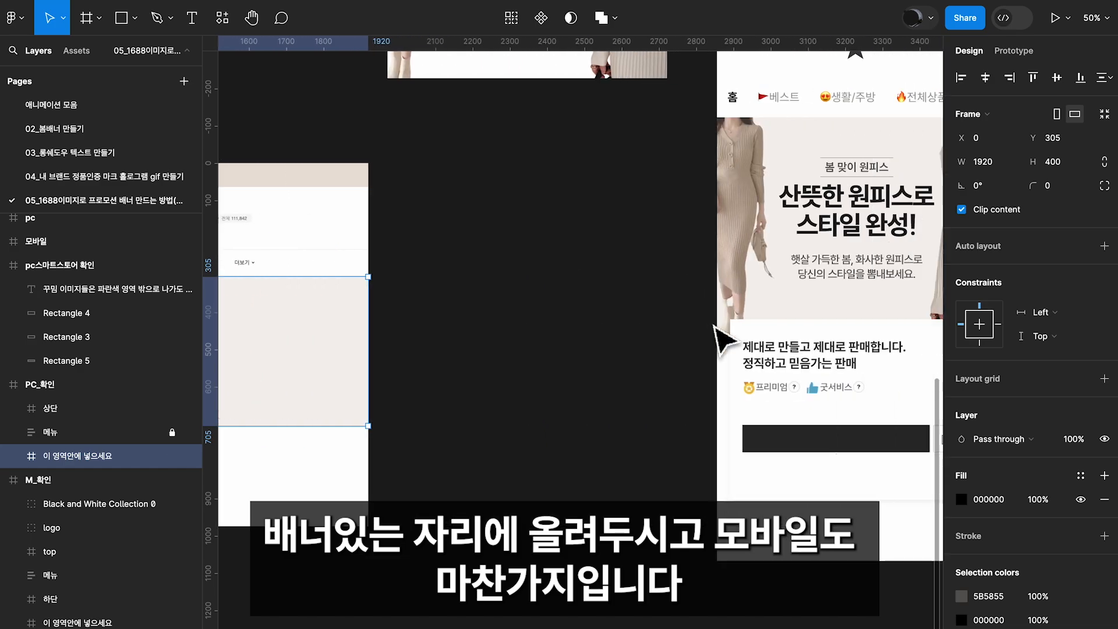
scroll(721, 338, up, 3)
scroll(723, 331, right, 2)
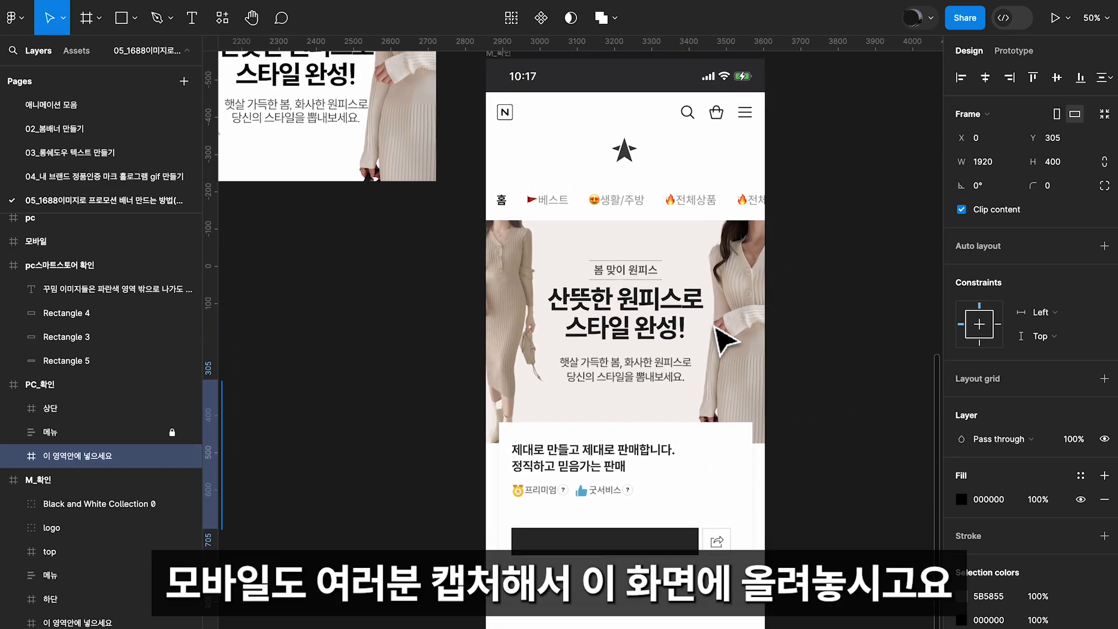
scroll(715, 281, up, 1)
scroll(715, 281, right, 1)
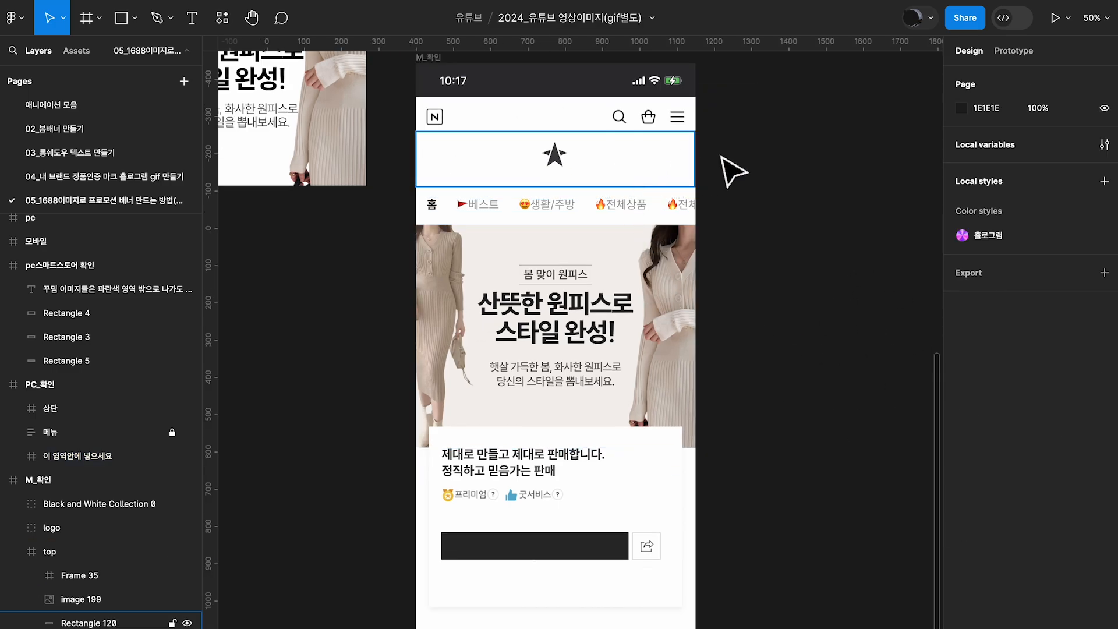
scroll(721, 155, up, 1)
scroll(721, 155, right, 1)
click(637, 338)
scroll(594, 322, left, 1)
scroll(594, 322, down, 1)
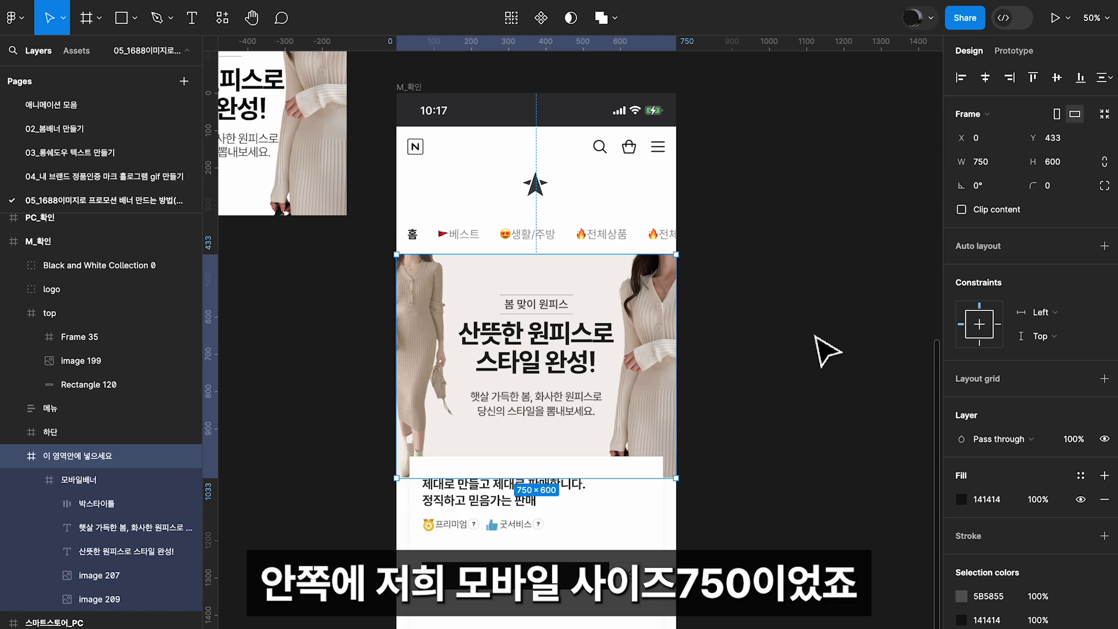
Check the M_확인 frame's width and the part of its banner that the store introduction frame 하단 covers
click(416, 88)
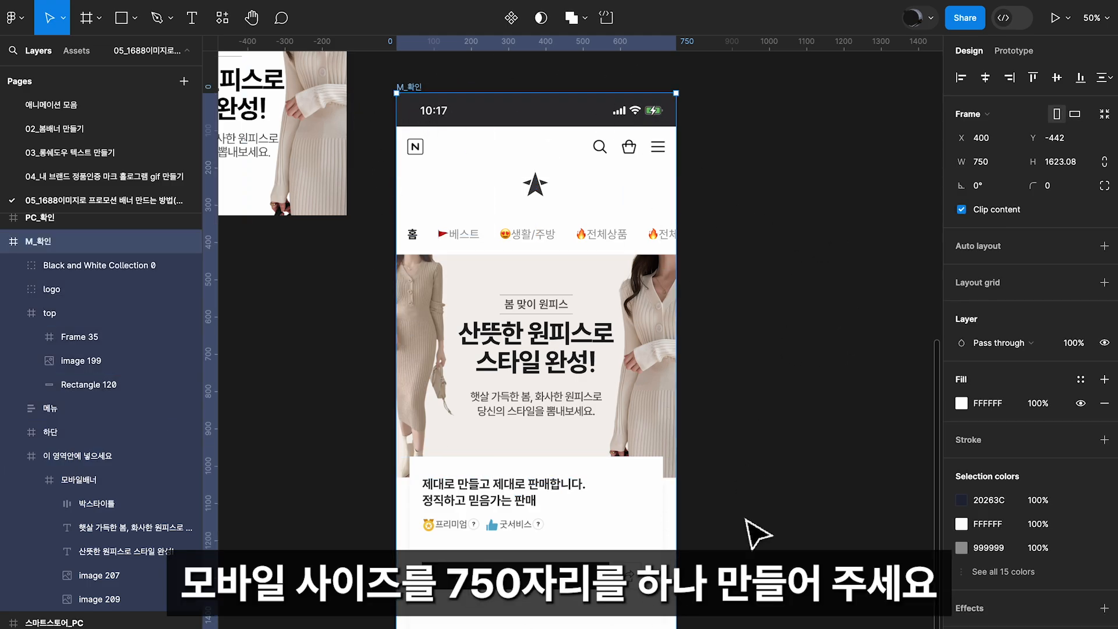
scroll(789, 536, down, 2)
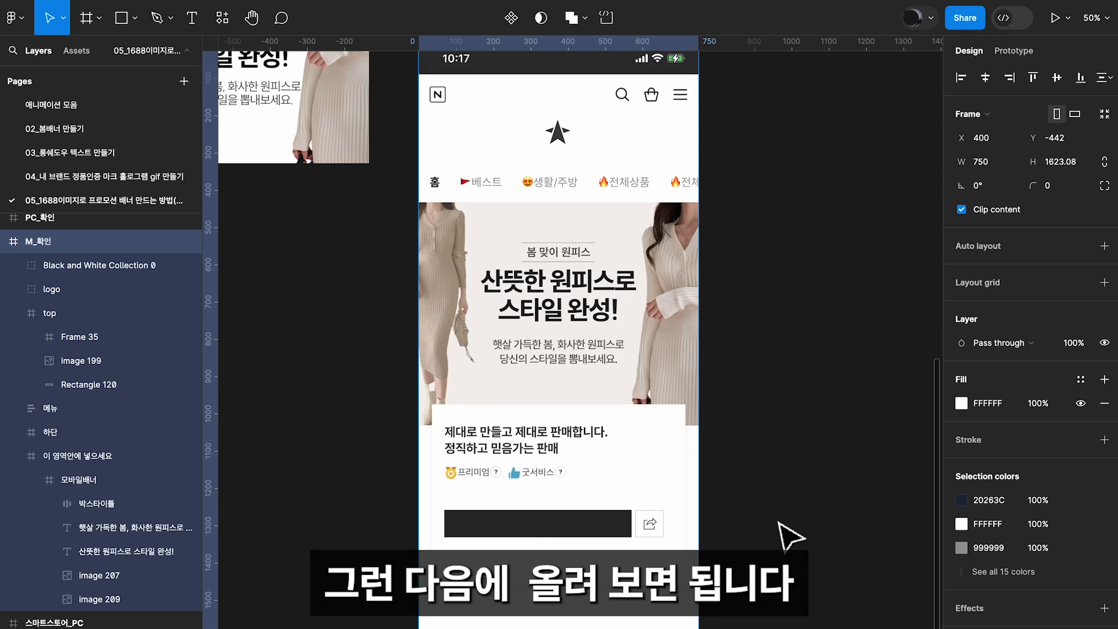
click(831, 496)
click(428, 284)
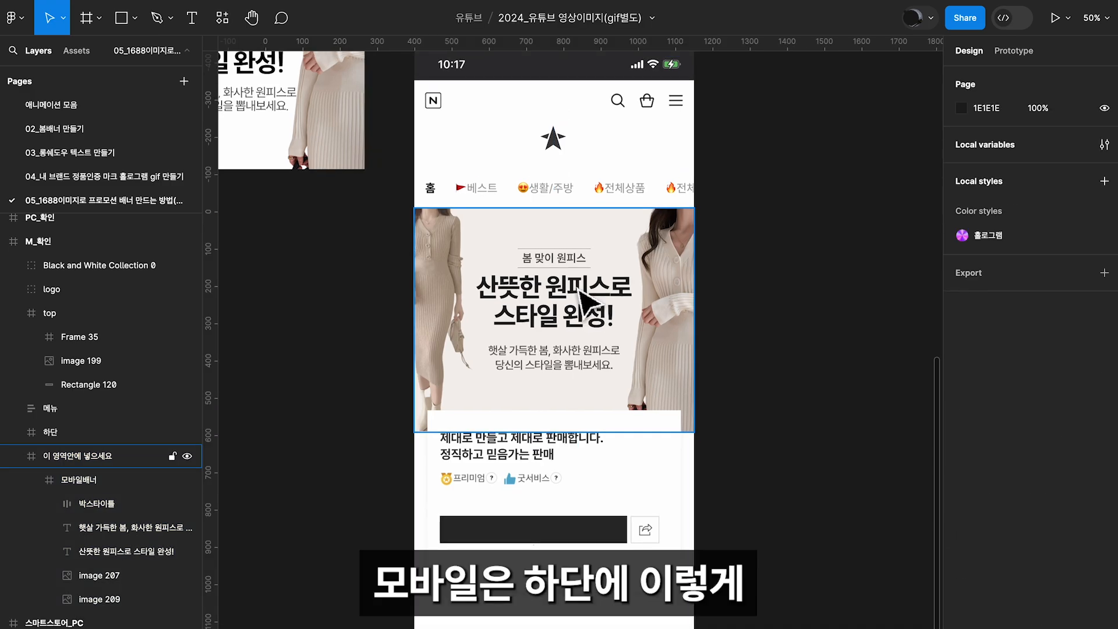
click(449, 300)
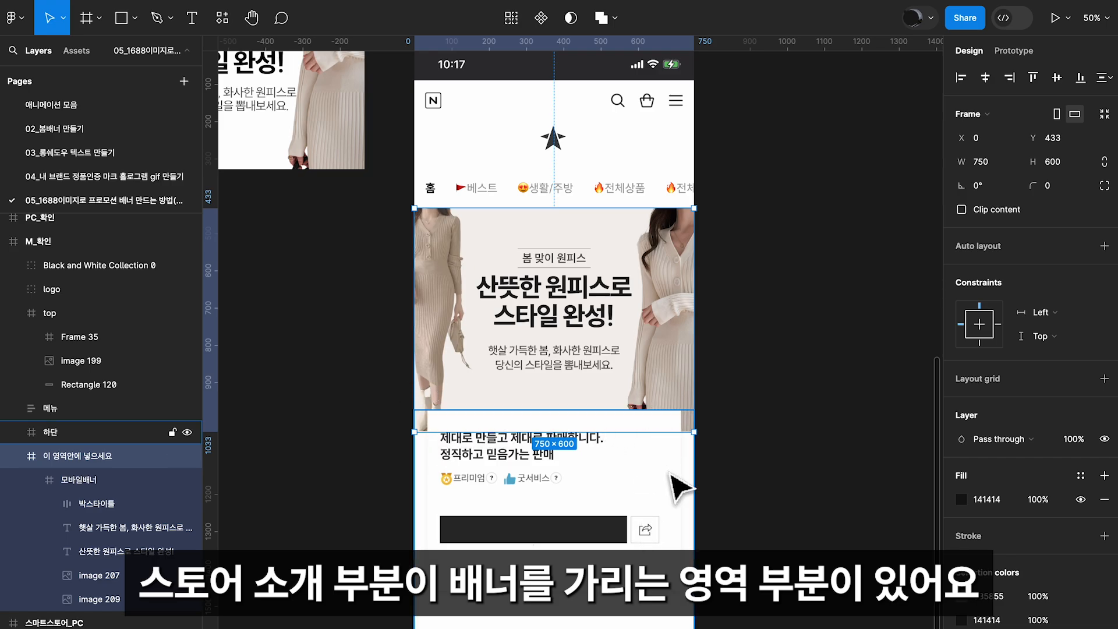
click(579, 470)
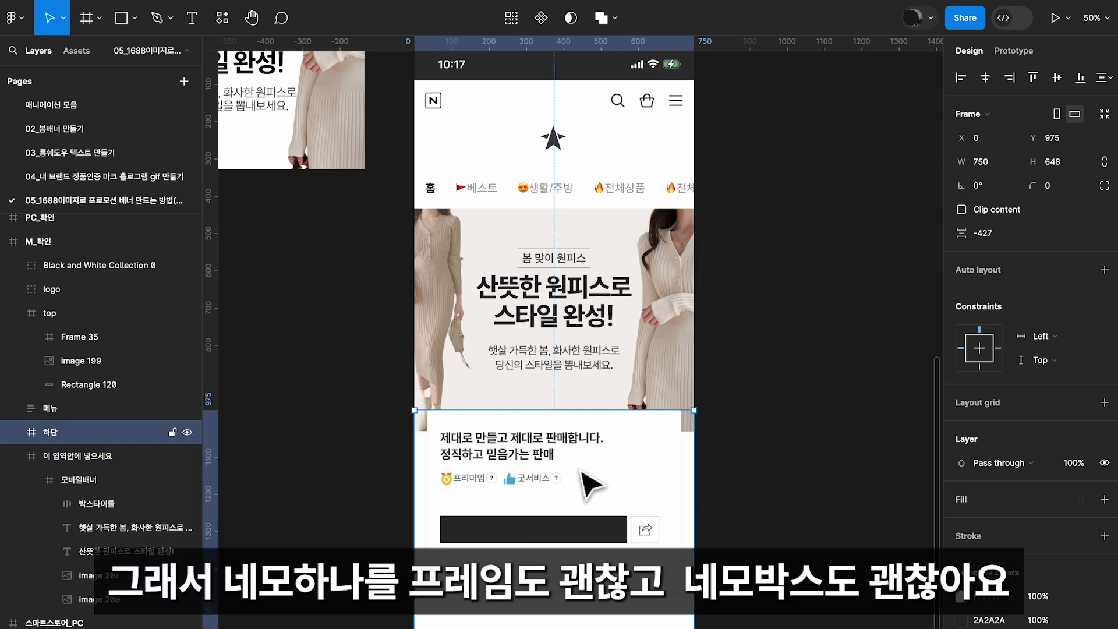
Draw a frame about 678 × 396 px over the store introduction card in the M_확인 mockup
click(353, 381)
click(103, 17)
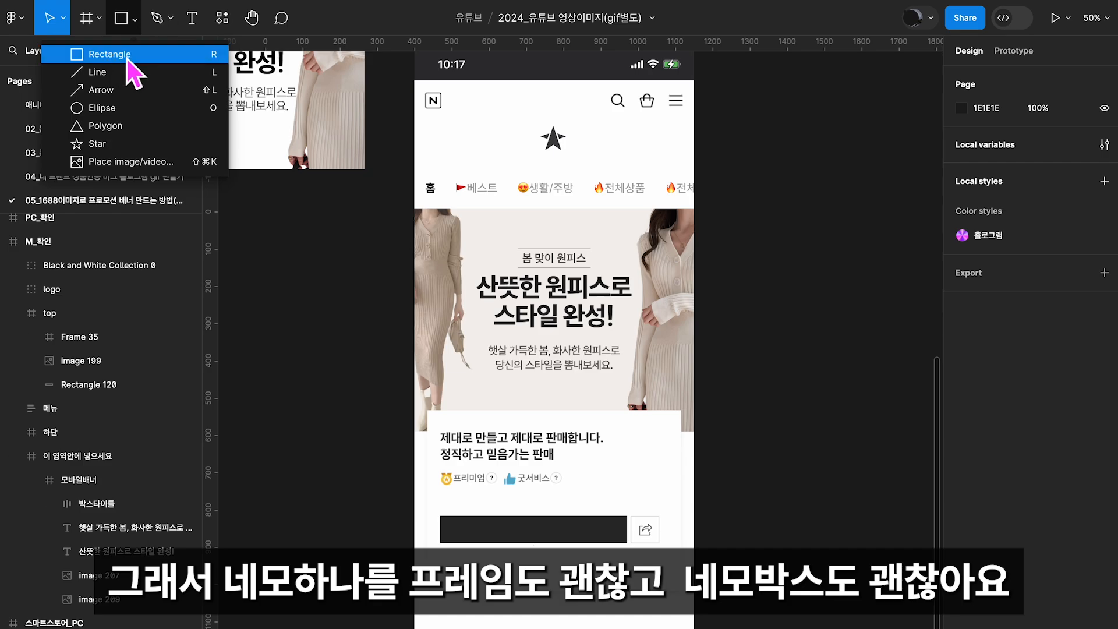
click(95, 55)
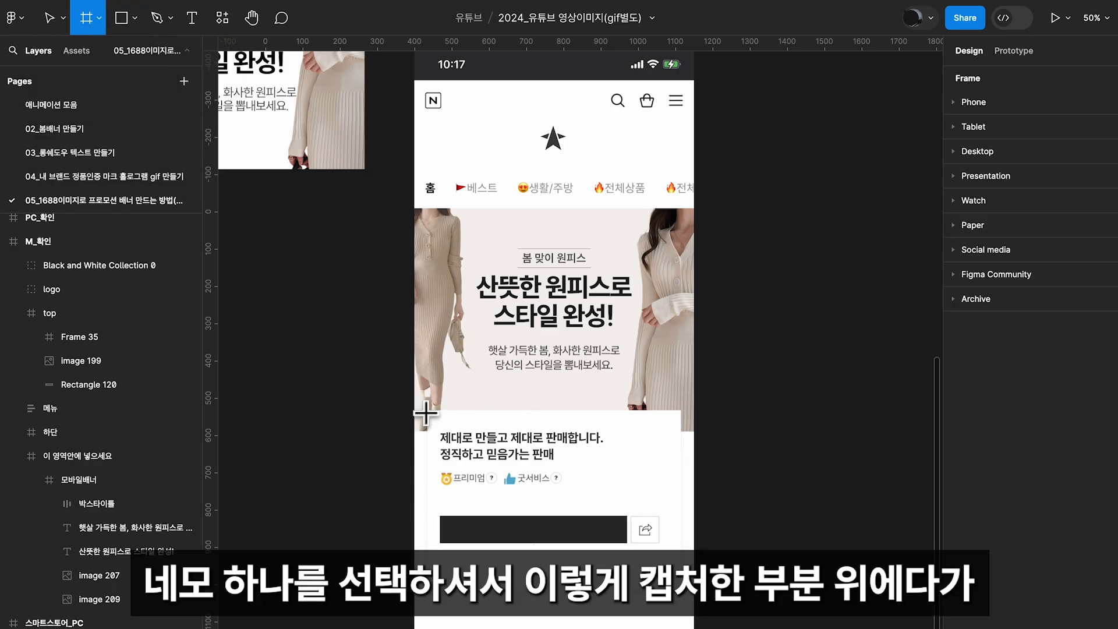
drag(429, 411, 681, 556)
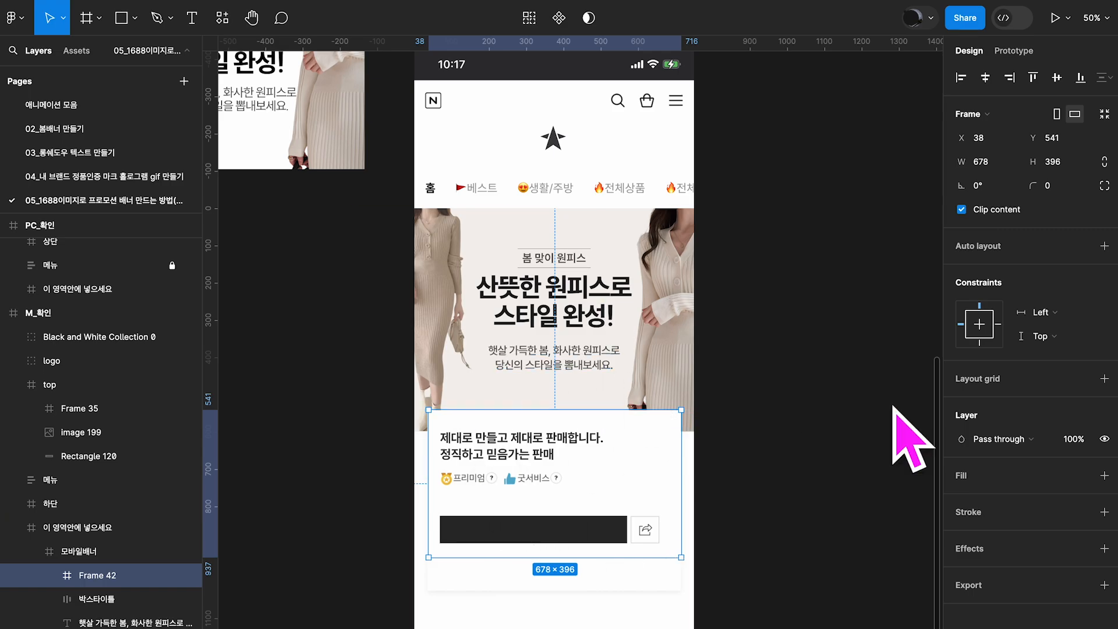
Give the new frame a white FFFFFF fill and move it out of 모바일배너 to just above the 하단 layer
drag(106, 585, 93, 543)
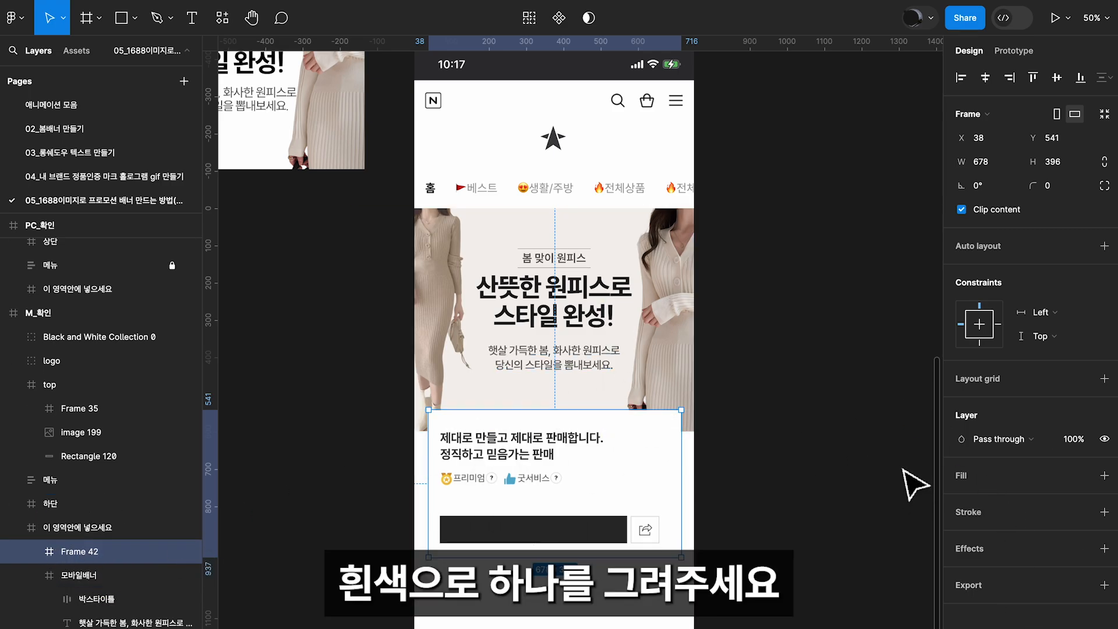
click(1104, 475)
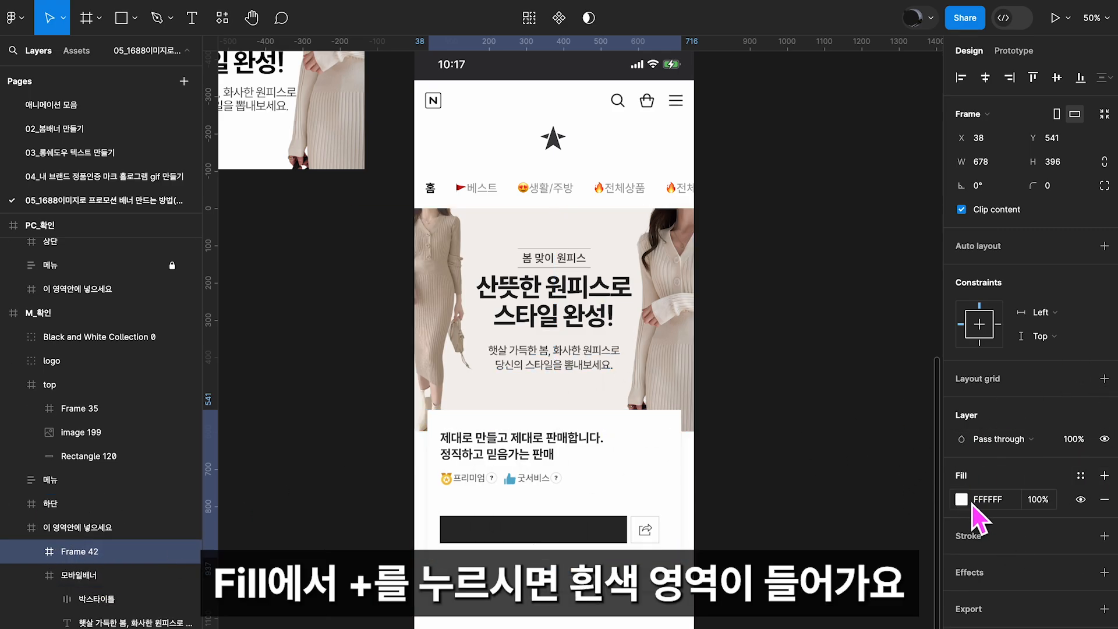
drag(75, 551, 53, 491)
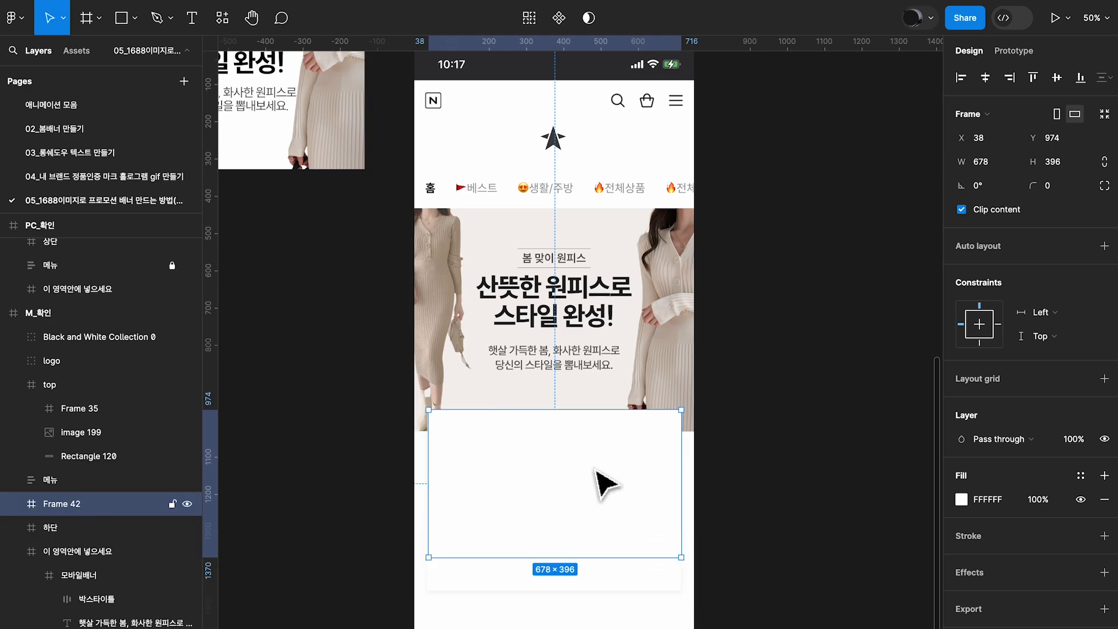
Move the image of the dark-haired model in the M_확인 mockup's mobile banner closer to the headline
click(479, 292)
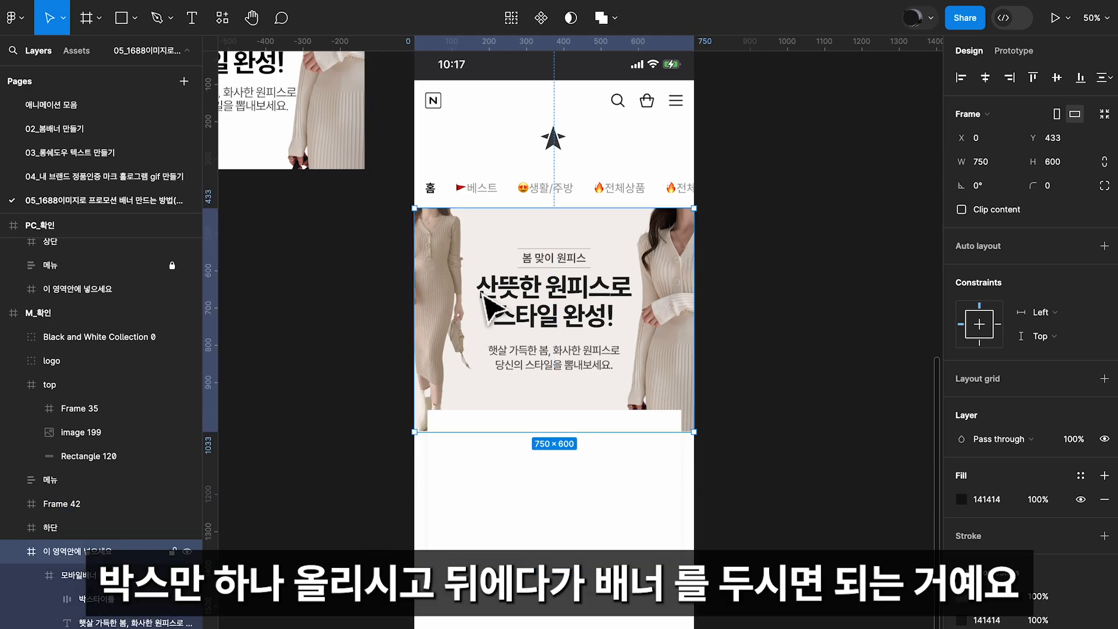
mouse_move(58, 504)
mouse_down()
mouse_move(60, 547)
mouse_move(74, 506)
mouse_up()
click(90, 554)
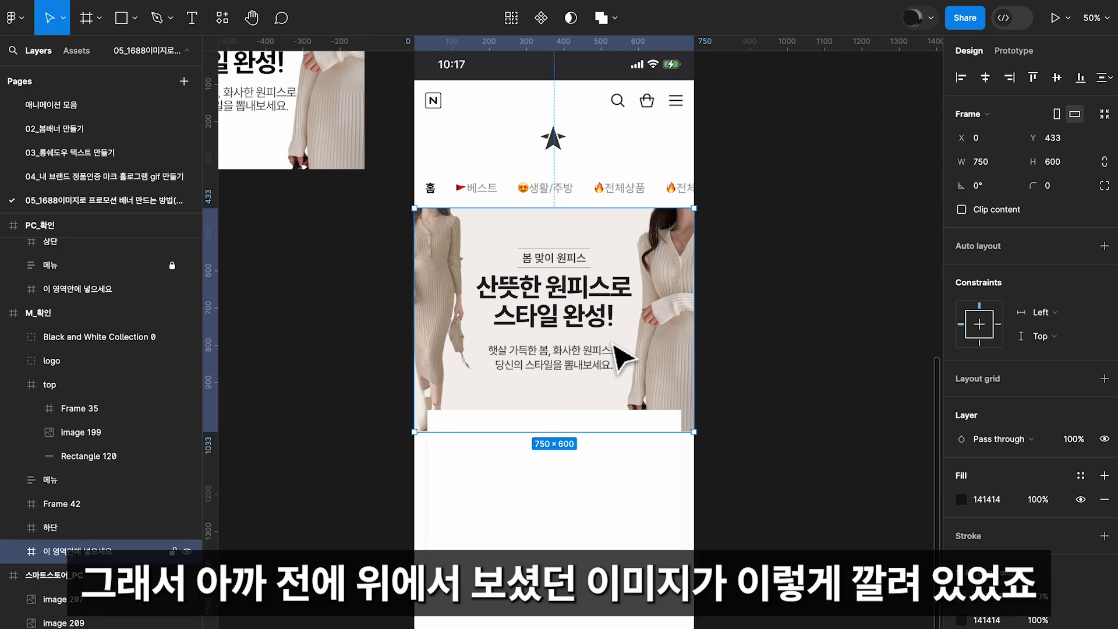
double_click(669, 344)
double_click(672, 342)
double_click(671, 342)
click(930, 287)
drag(836, 434, 795, 410)
drag(667, 371, 641, 371)
click(706, 412)
click(795, 449)
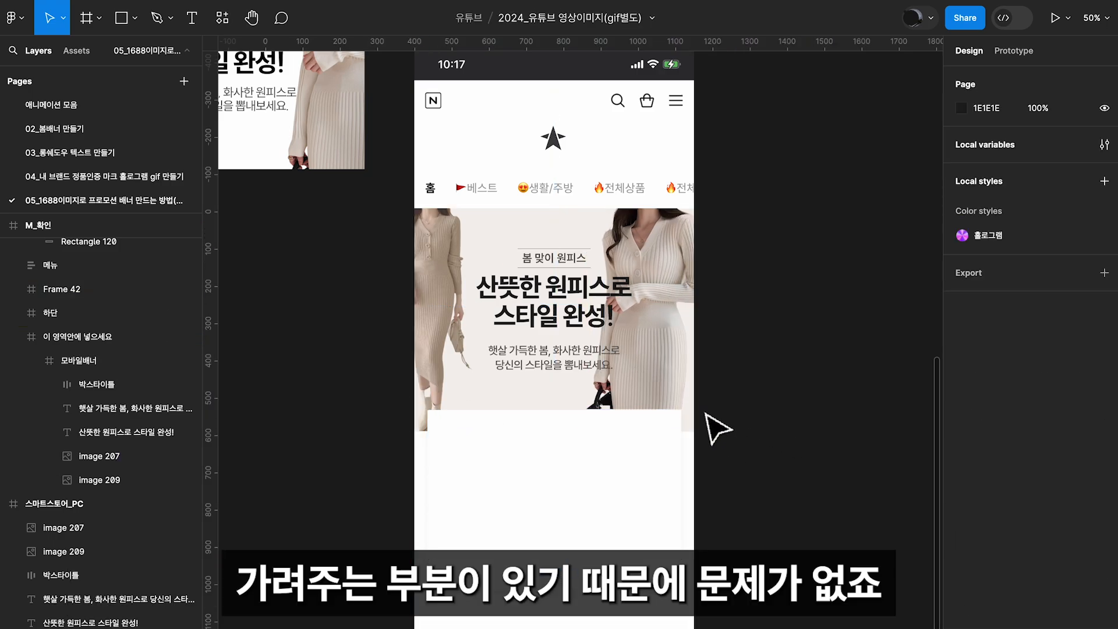
Undo the latest changes around the white frame covering the store introduction, and clear the selection
key(super+z)
key(super+z)
key(super+z)
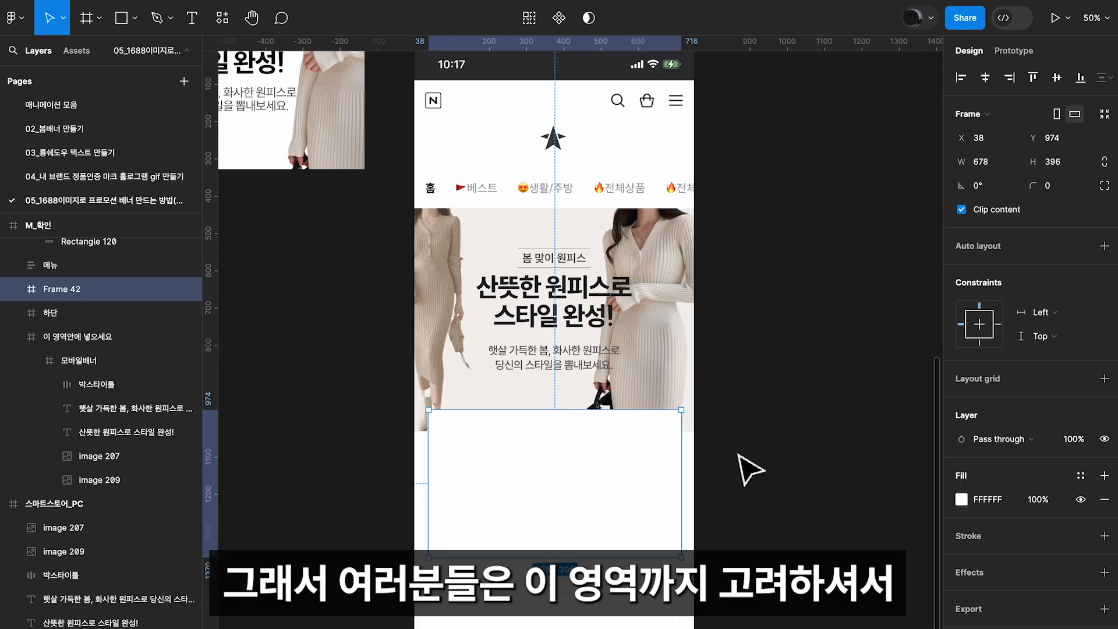
click(728, 494)
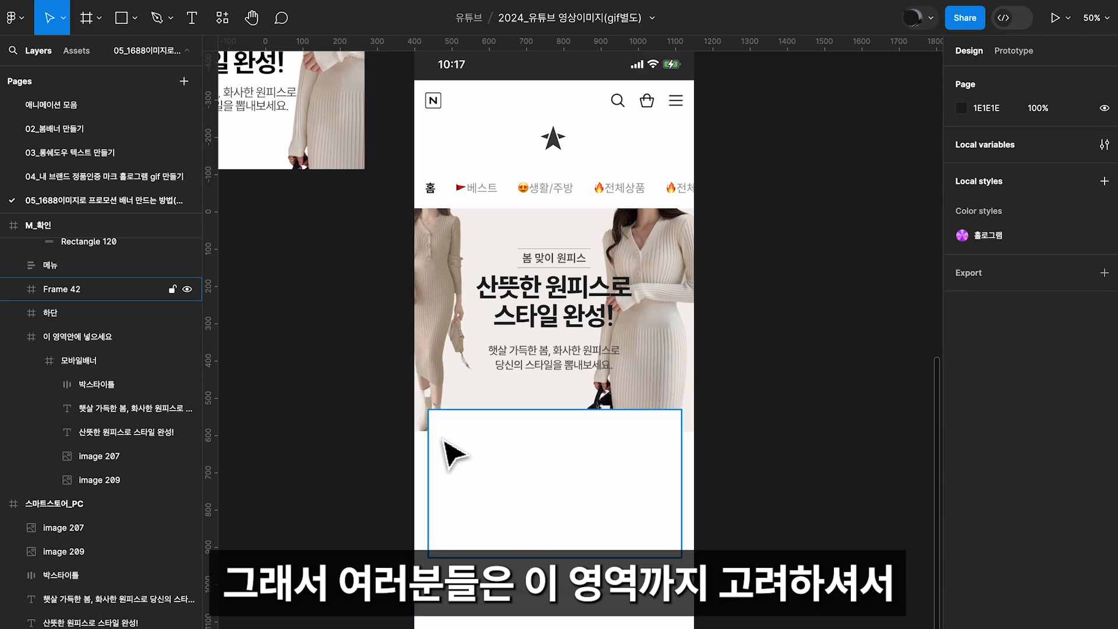
Check the font settings of the headline and the description in the M_확인 mockup's mobile banner
double_click(559, 323)
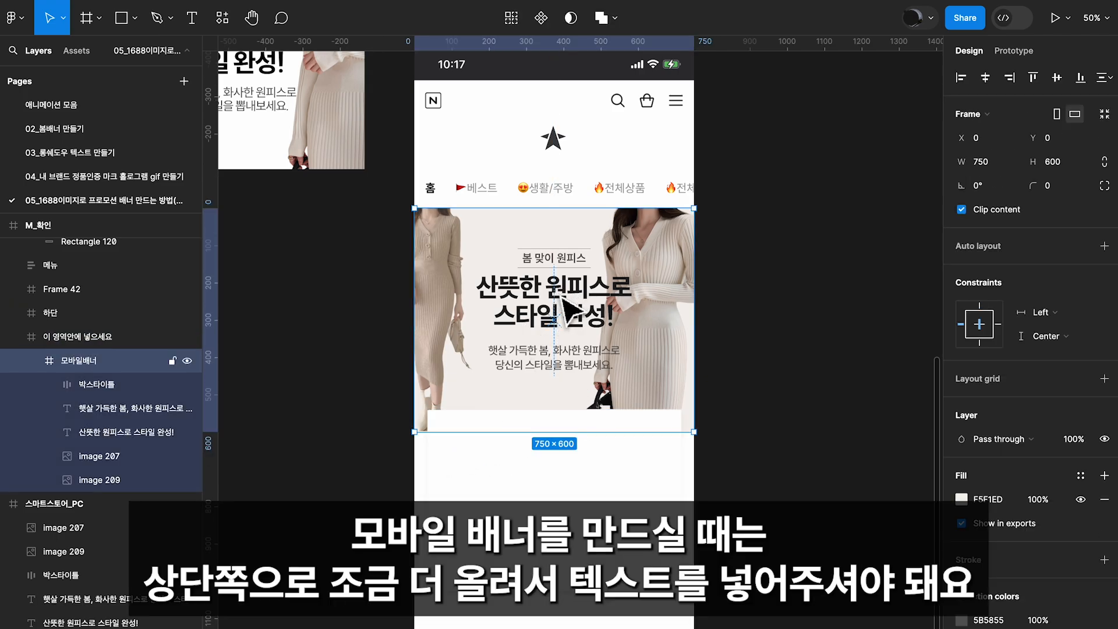
click(568, 306)
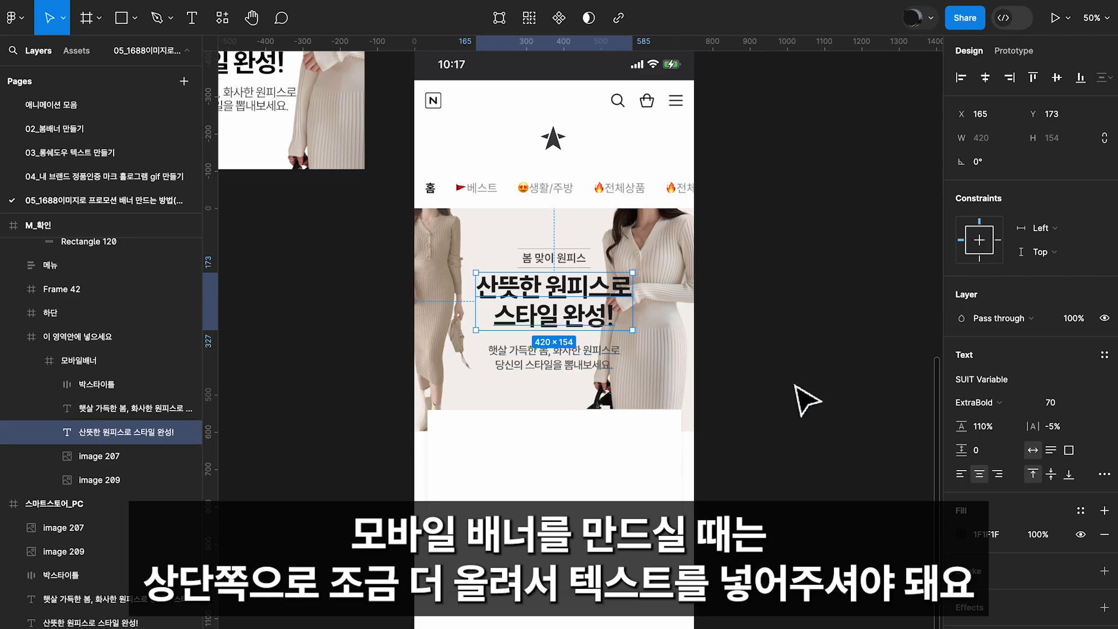
click(807, 400)
click(546, 373)
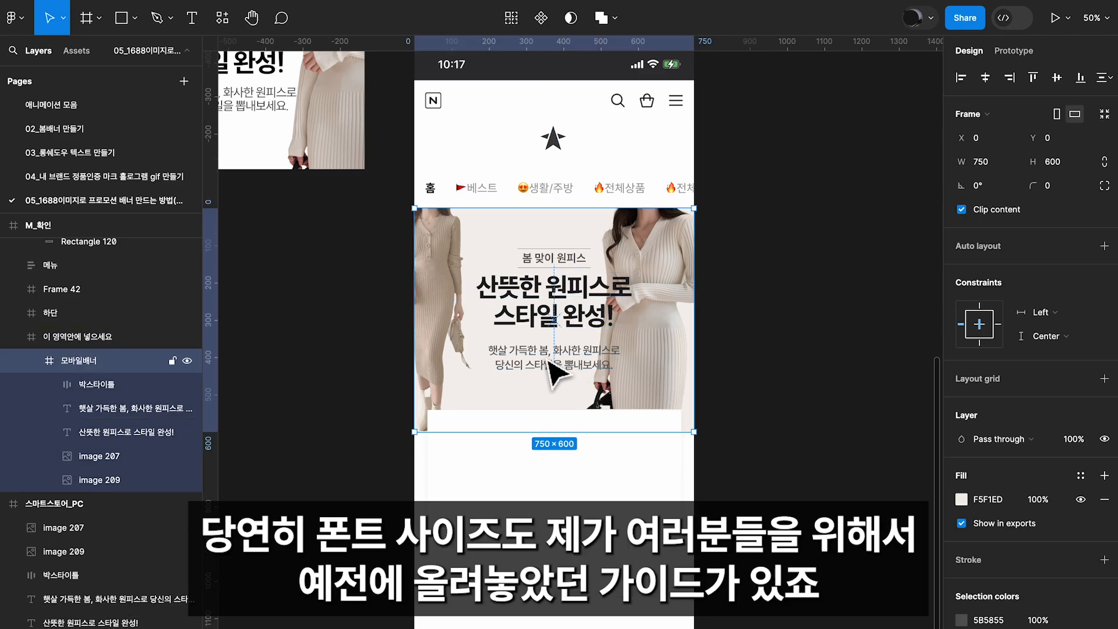
click(547, 361)
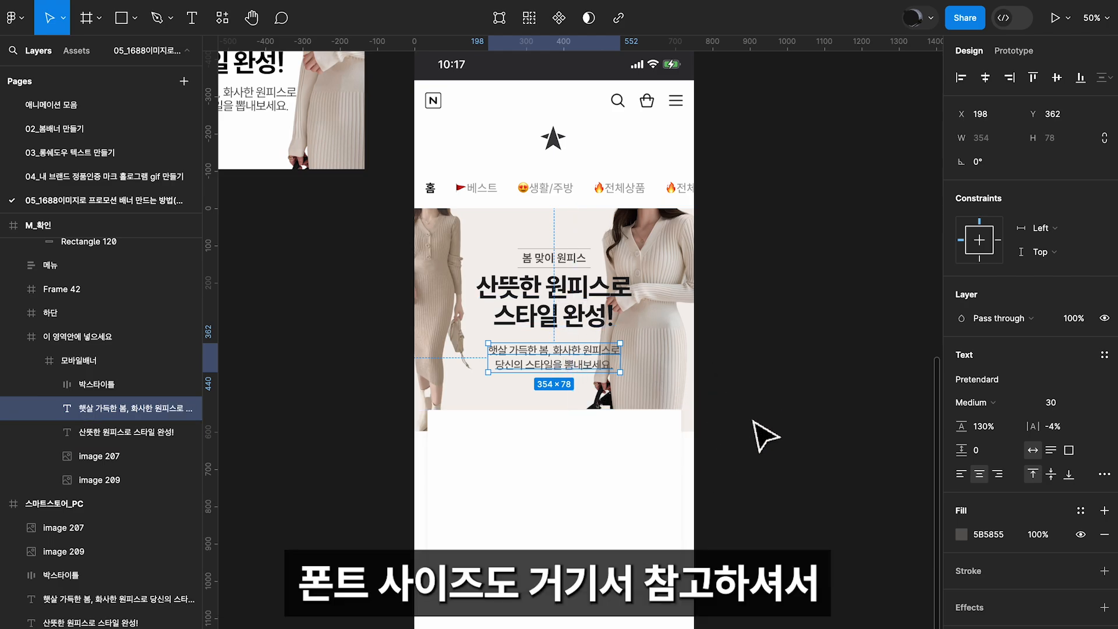
click(764, 435)
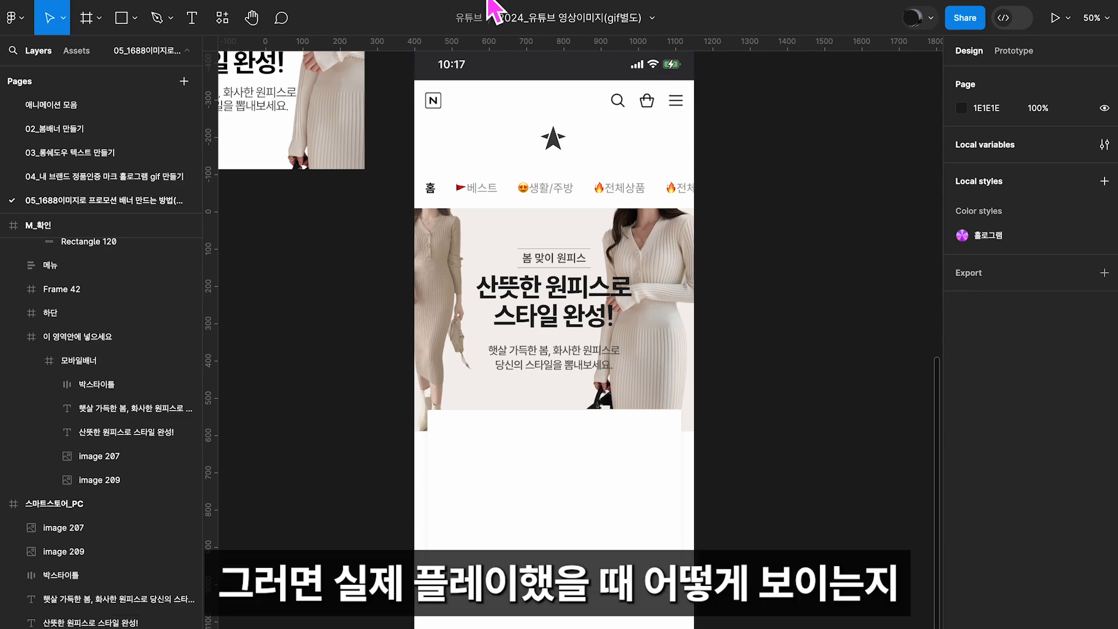
mouse_move(482, 2)
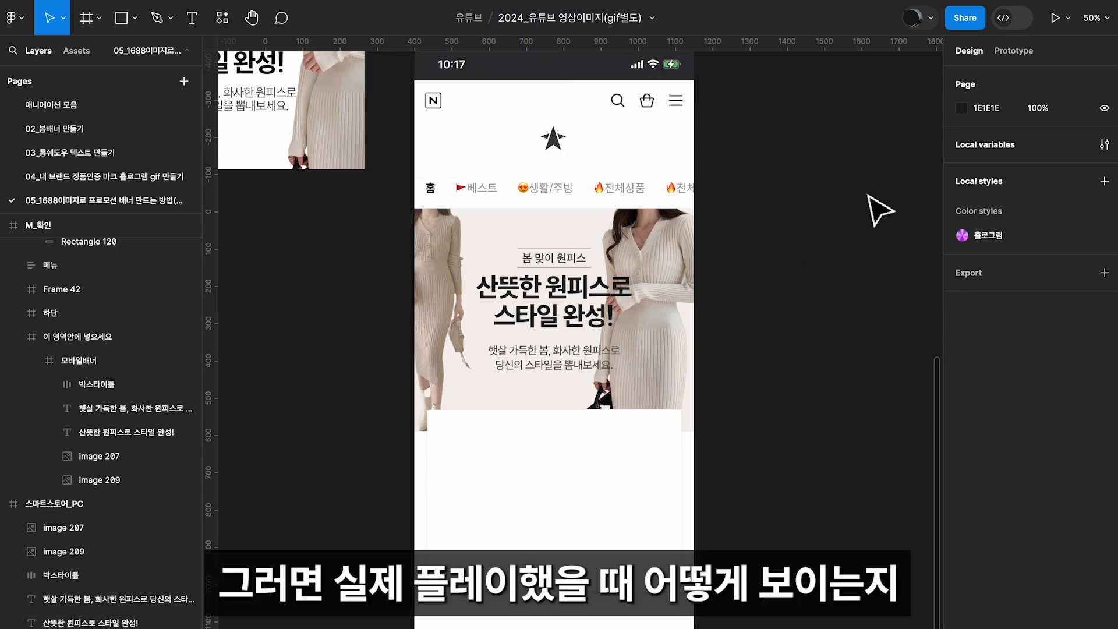